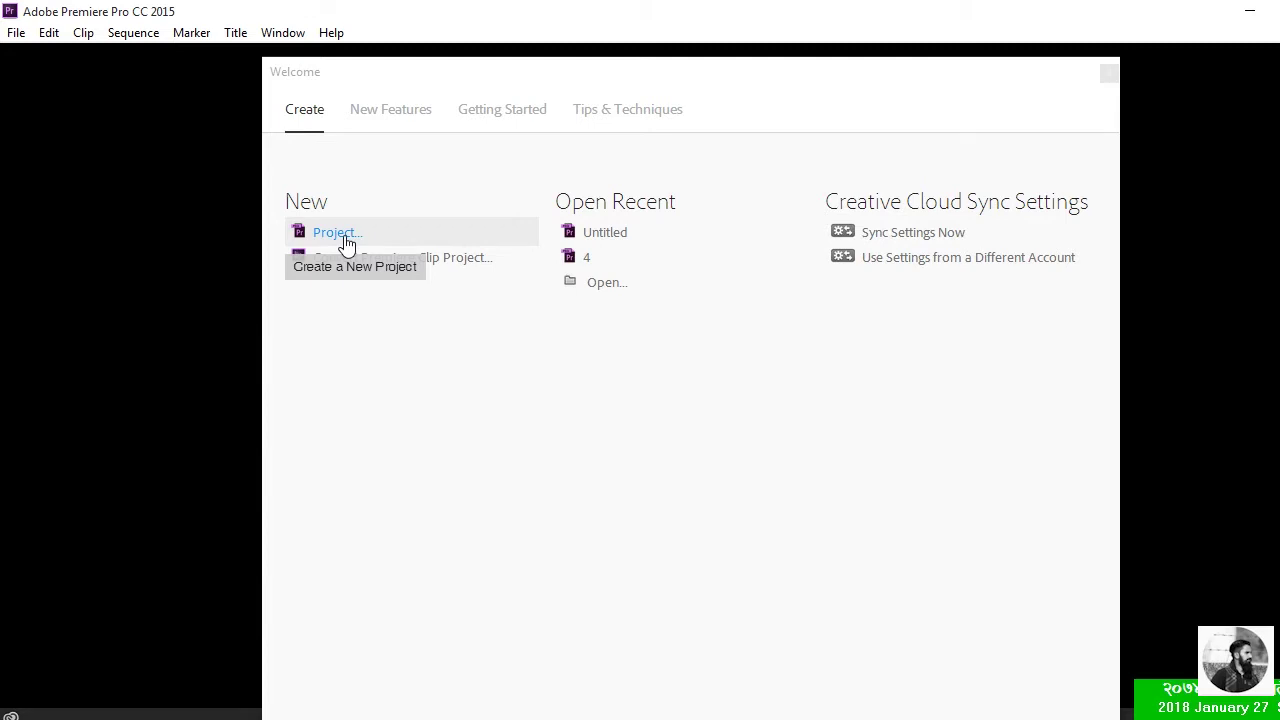
Start a new project and name it "premiere pro tutorial in nepali"
{"action": "left_click", "coordinate": [345, 238]}
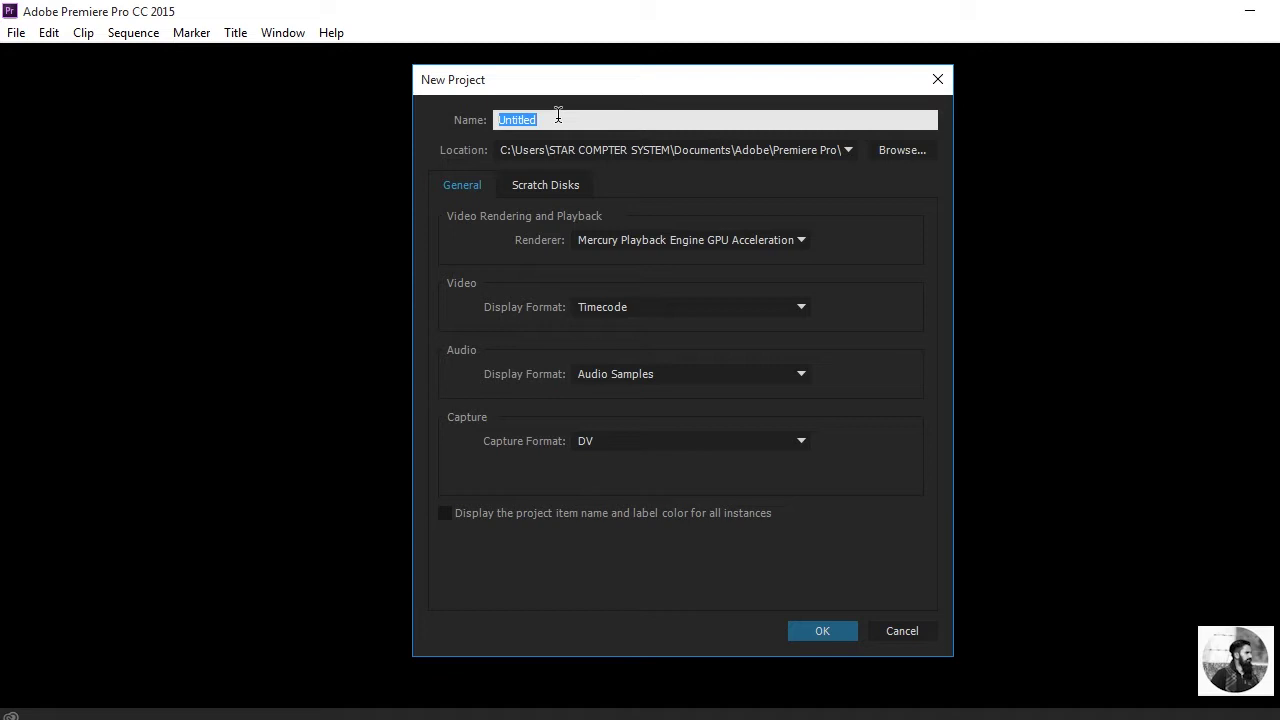
{"action": "key", "text": "BackSpace"}
{"action": "type", "text": "premiere pro toutorial in neapa"}
{"action": "key", "text": "BackSpace"}
{"action": "key", "text": "BackSpace"}
{"action": "key", "text": "BackSpace"}
{"action": "type", "text": "pa"}
{"action": "left_click", "coordinate": [899, 151]}
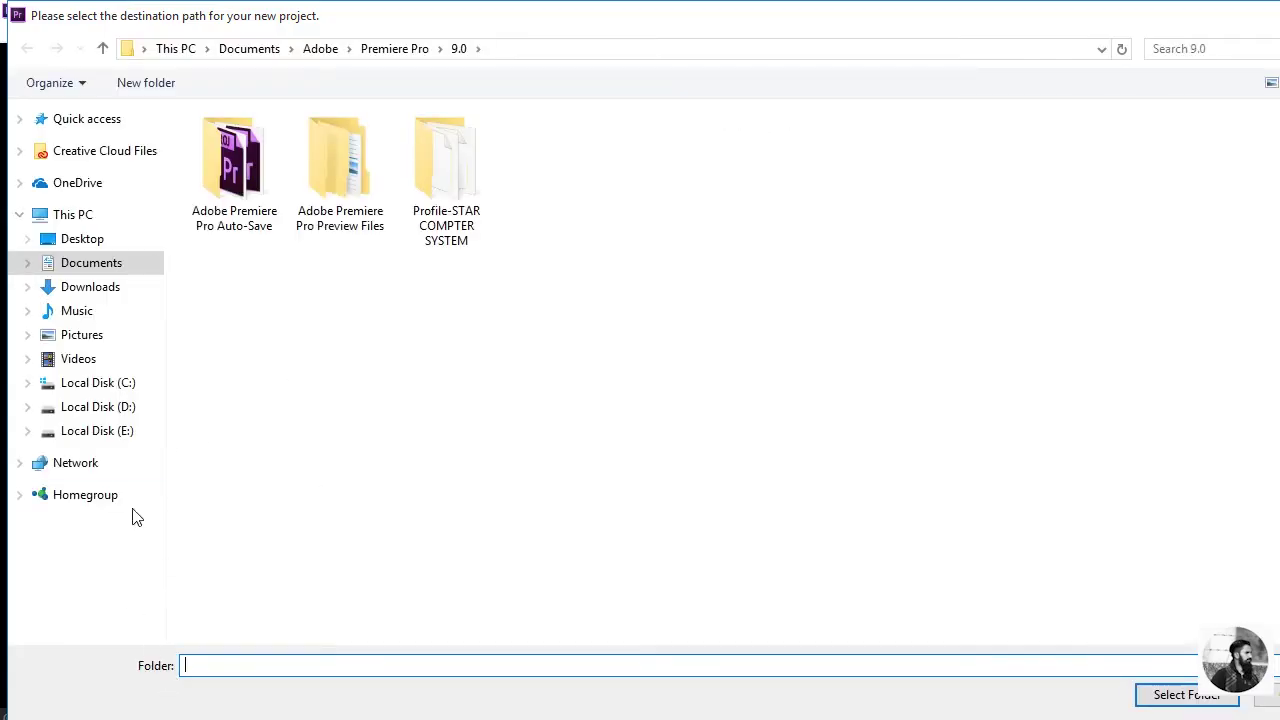
{"action": "left_click", "coordinate": [72, 272]}
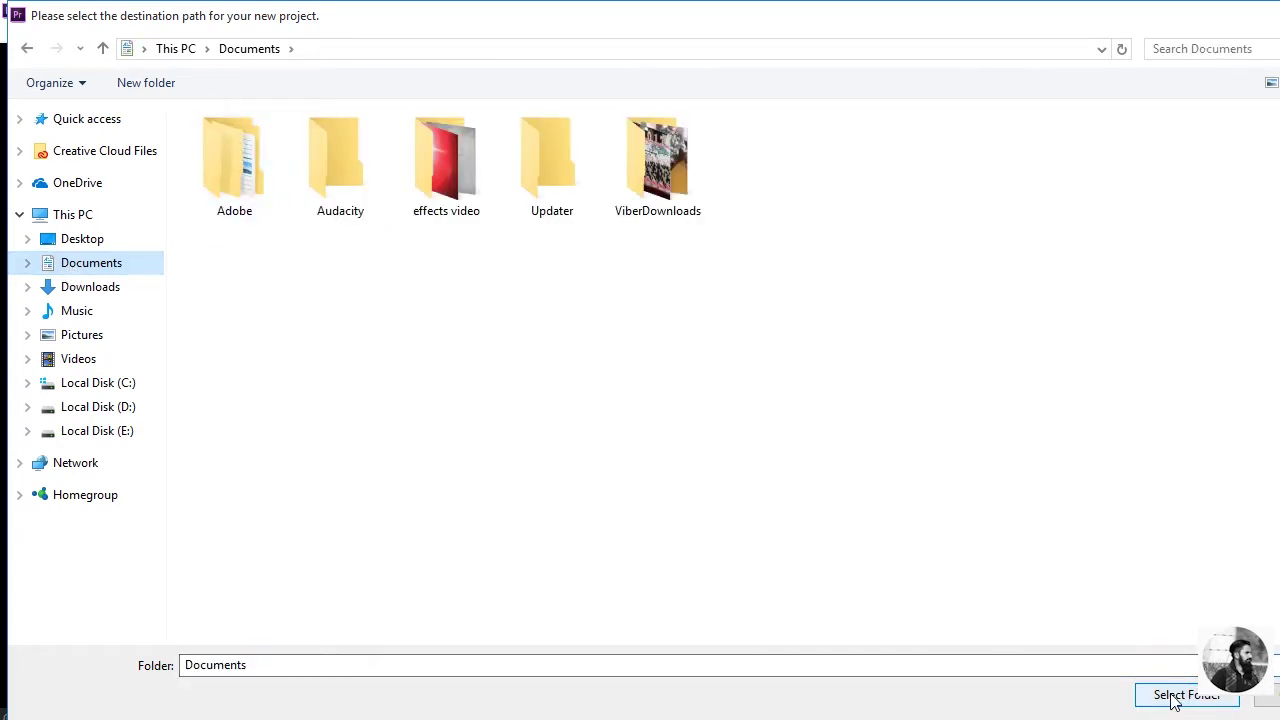
{"action": "left_click", "coordinate": [1268, 704]}
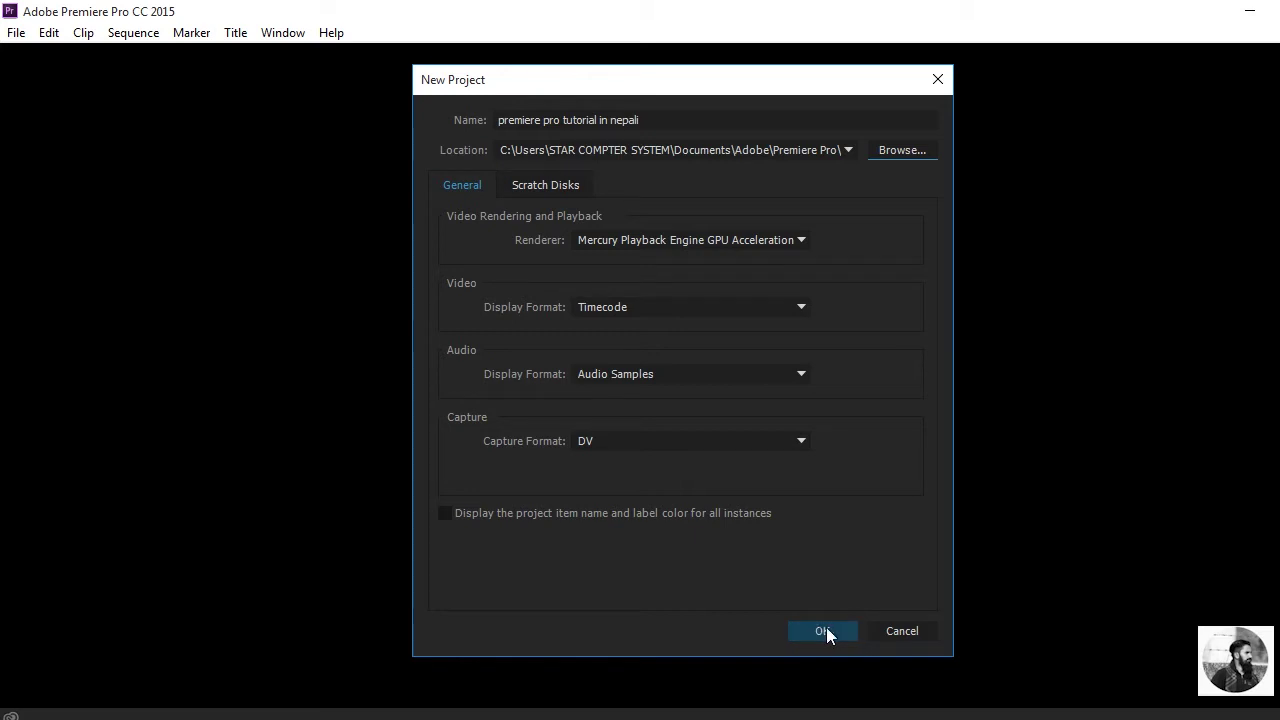
Keep DV as the capture format and create the project
{"action": "left_click", "coordinate": [773, 441]}
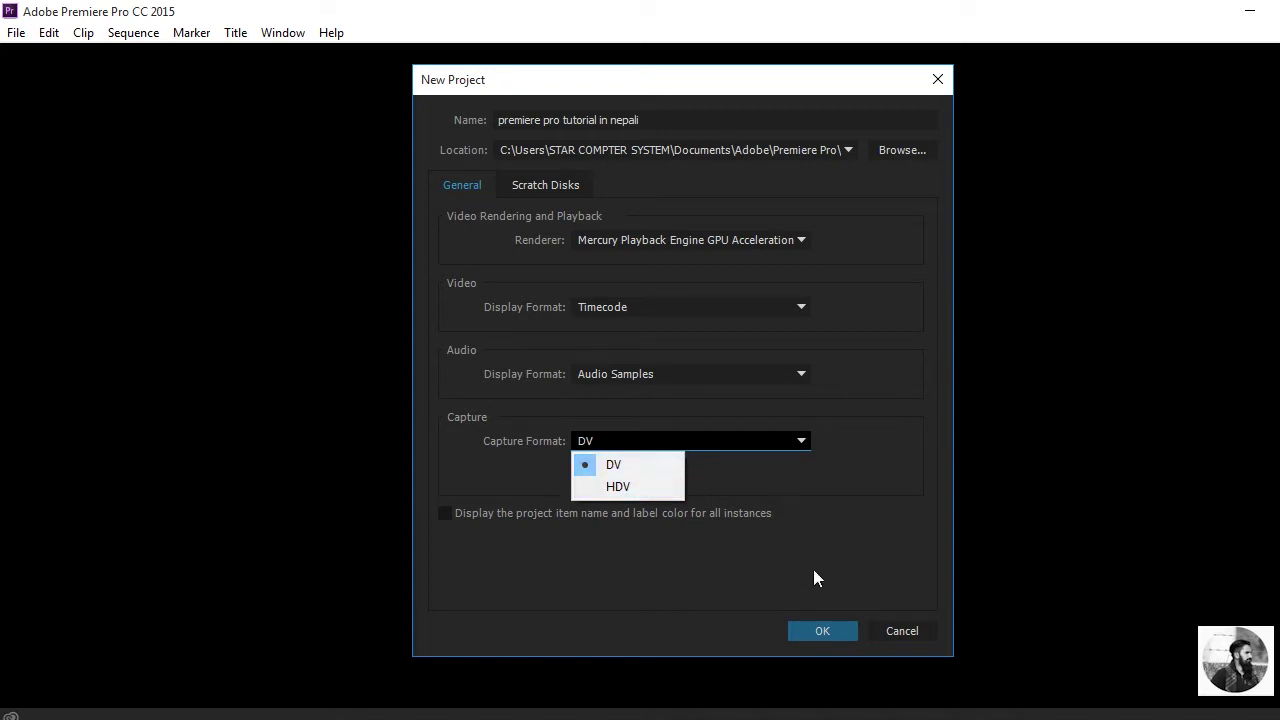
{"action": "left_click", "coordinate": [822, 631]}
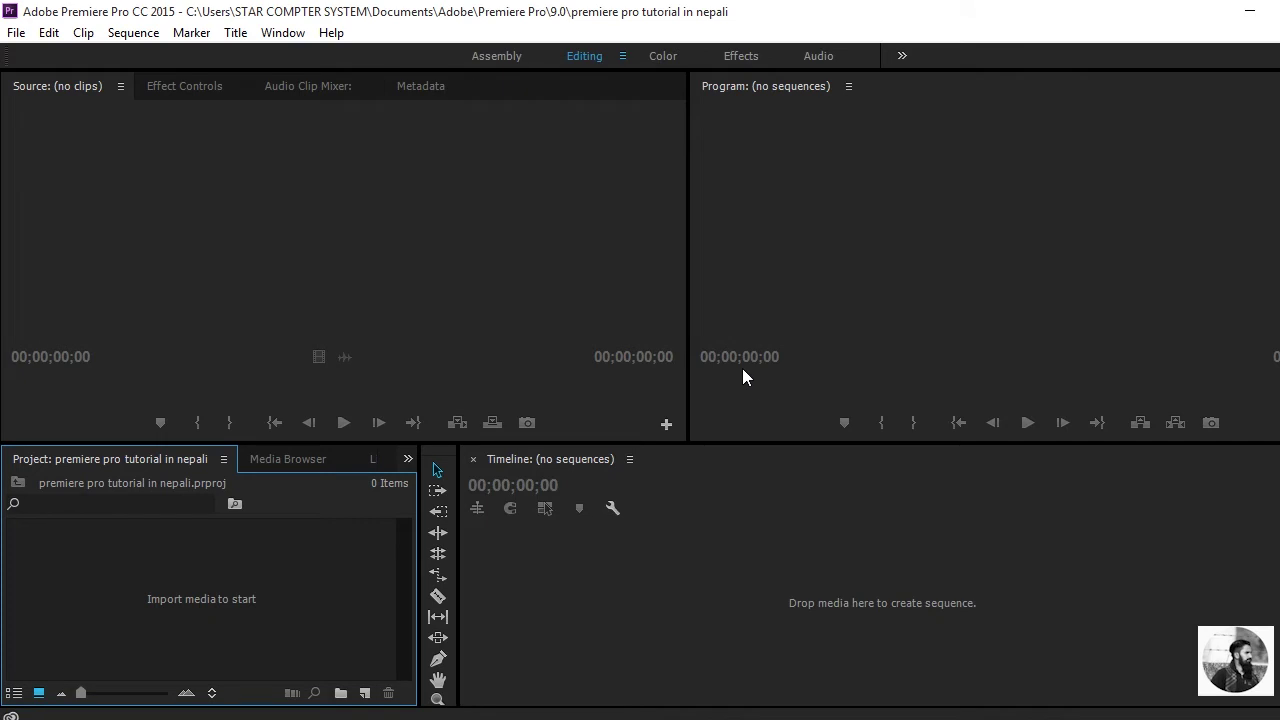
Apply the Editing workspace and bring the project's own media list to the front
{"action": "left_click", "coordinate": [285, 34]}
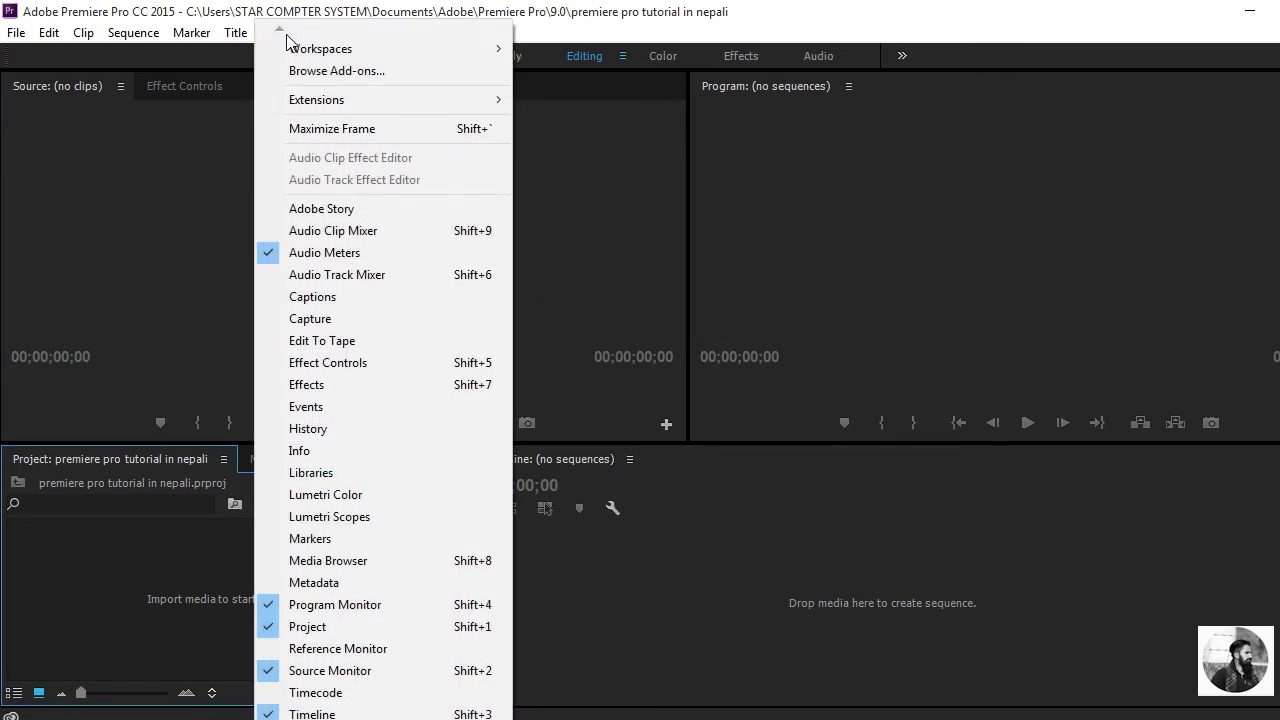
{"action": "mouse_move", "coordinate": [290, 49]}
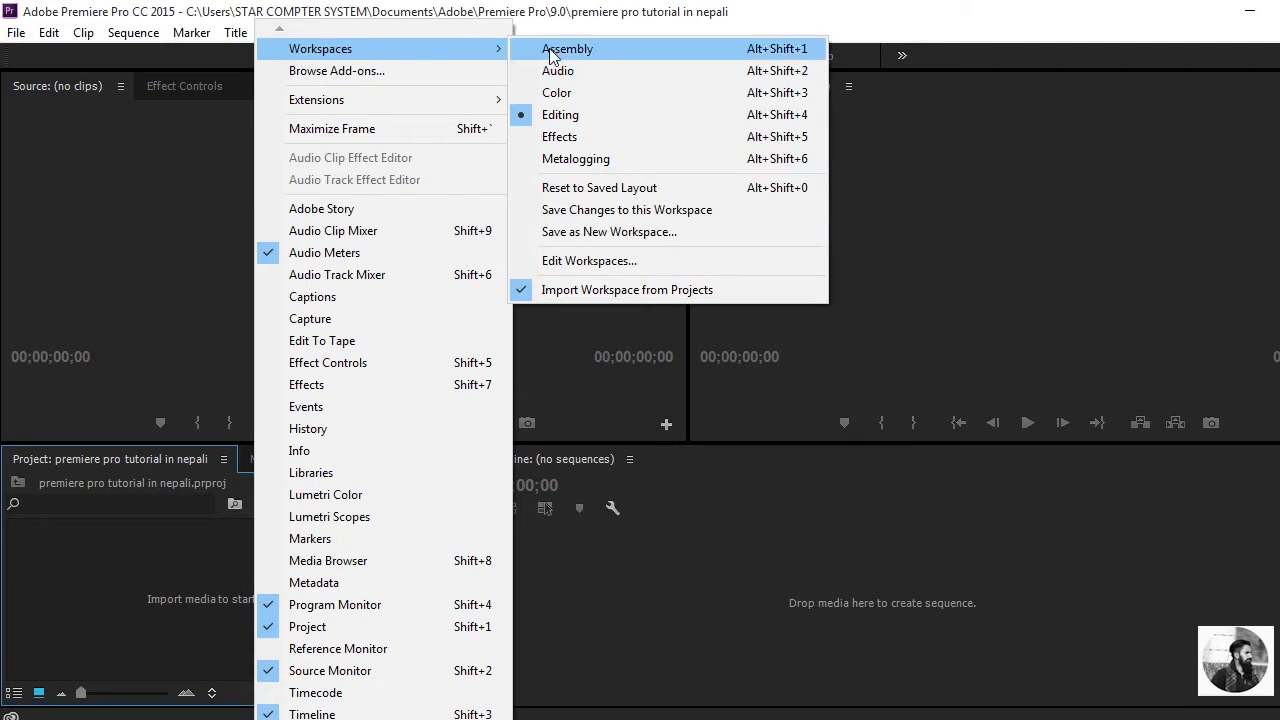
{"action": "left_click", "coordinate": [567, 122]}
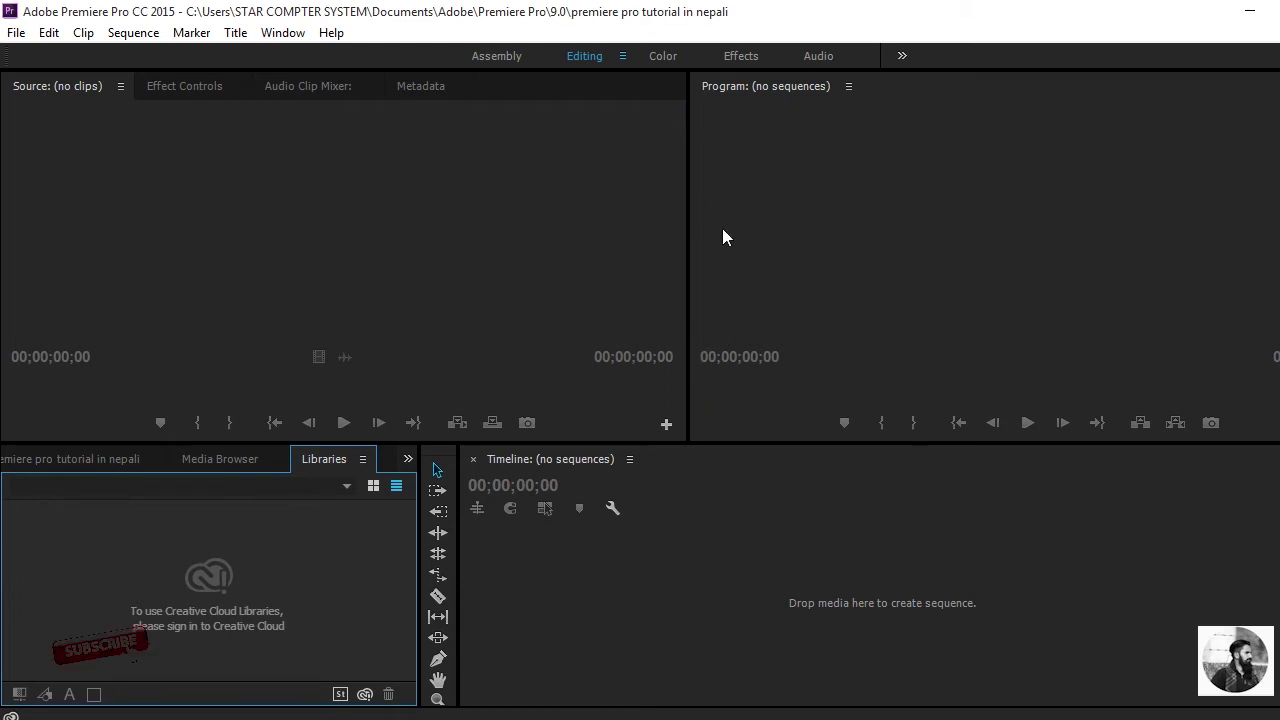
{"action": "left_click", "coordinate": [208, 463]}
{"action": "left_click", "coordinate": [108, 458]}
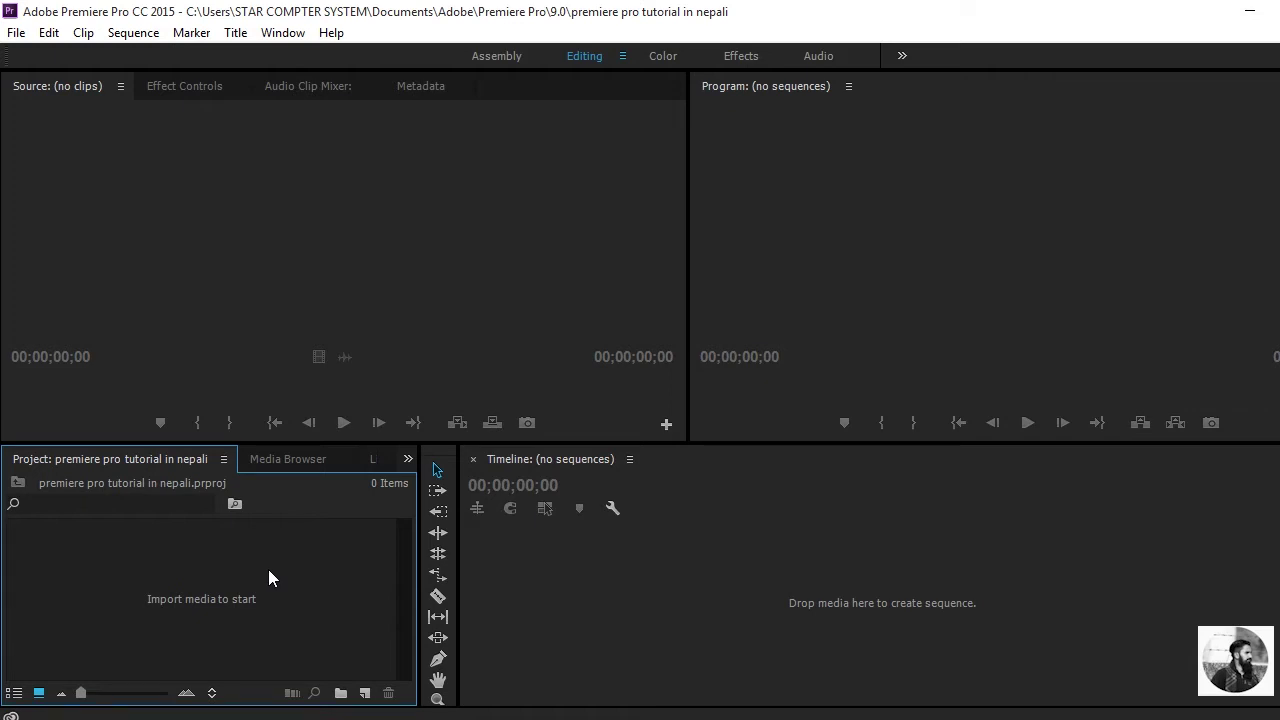
{"action": "right_click", "coordinate": [210, 597]}
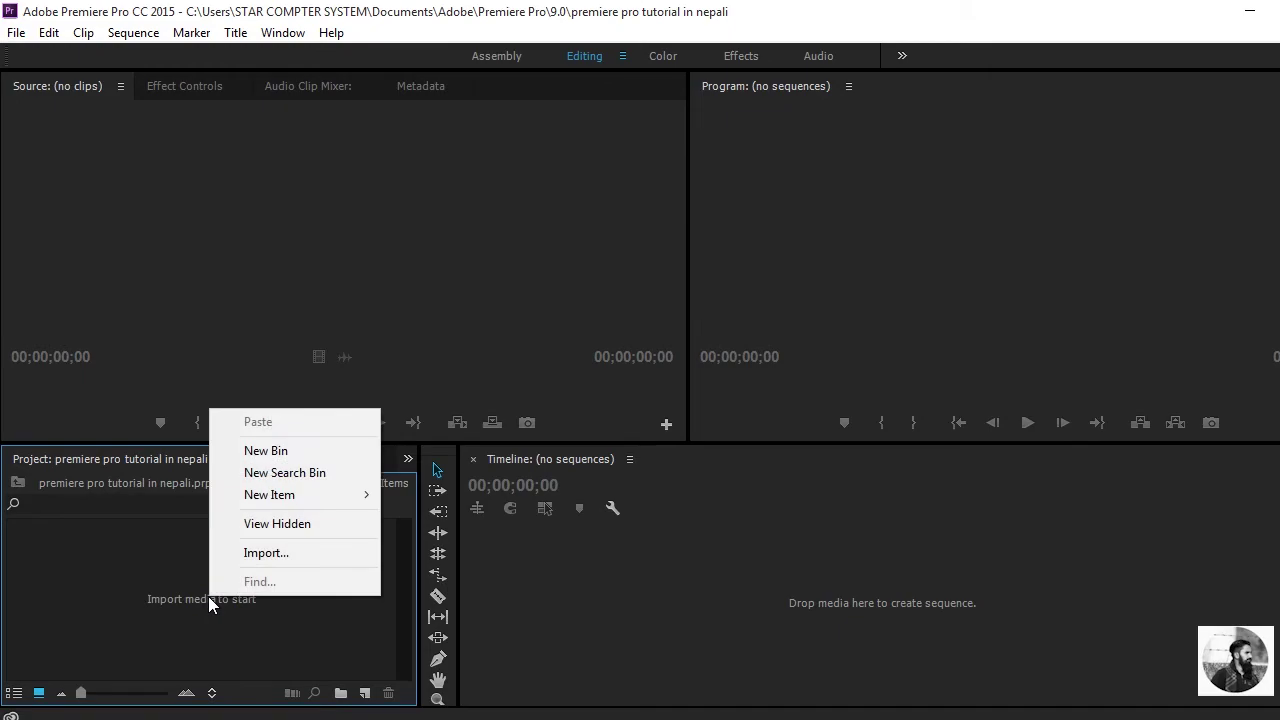
{"action": "left_click", "coordinate": [265, 553]}
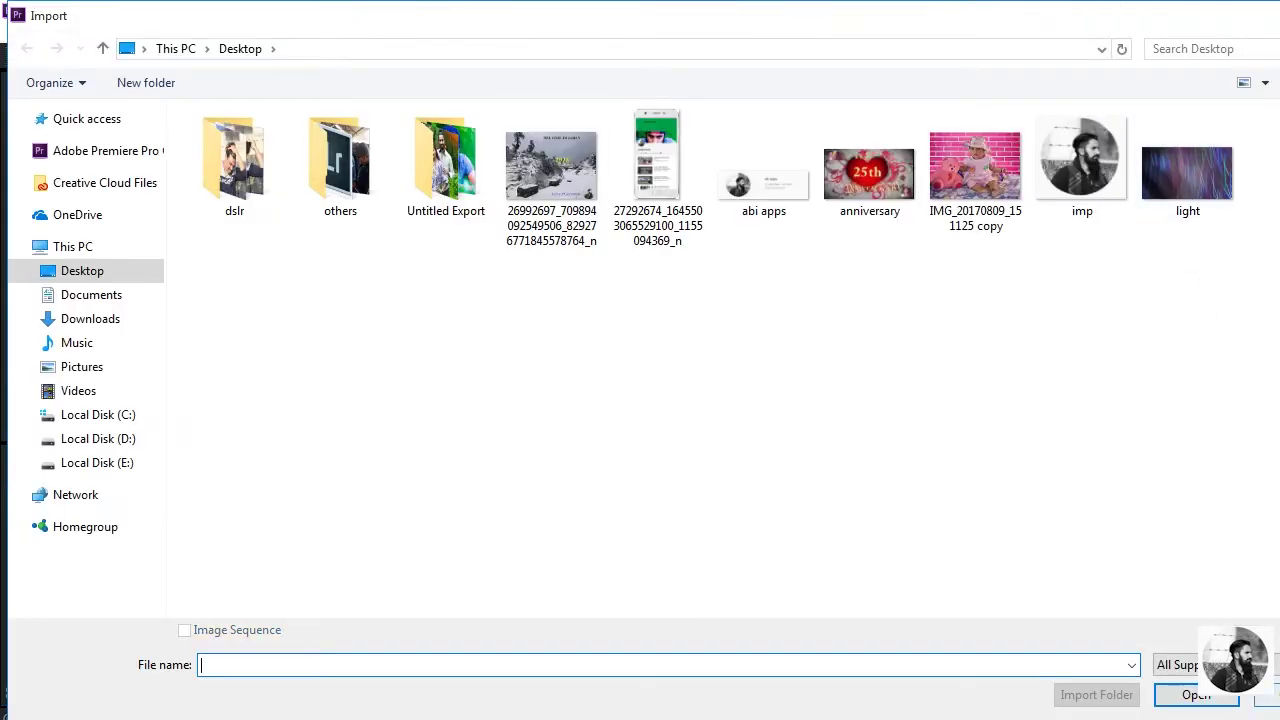
{"action": "key", "text": "Escape"}
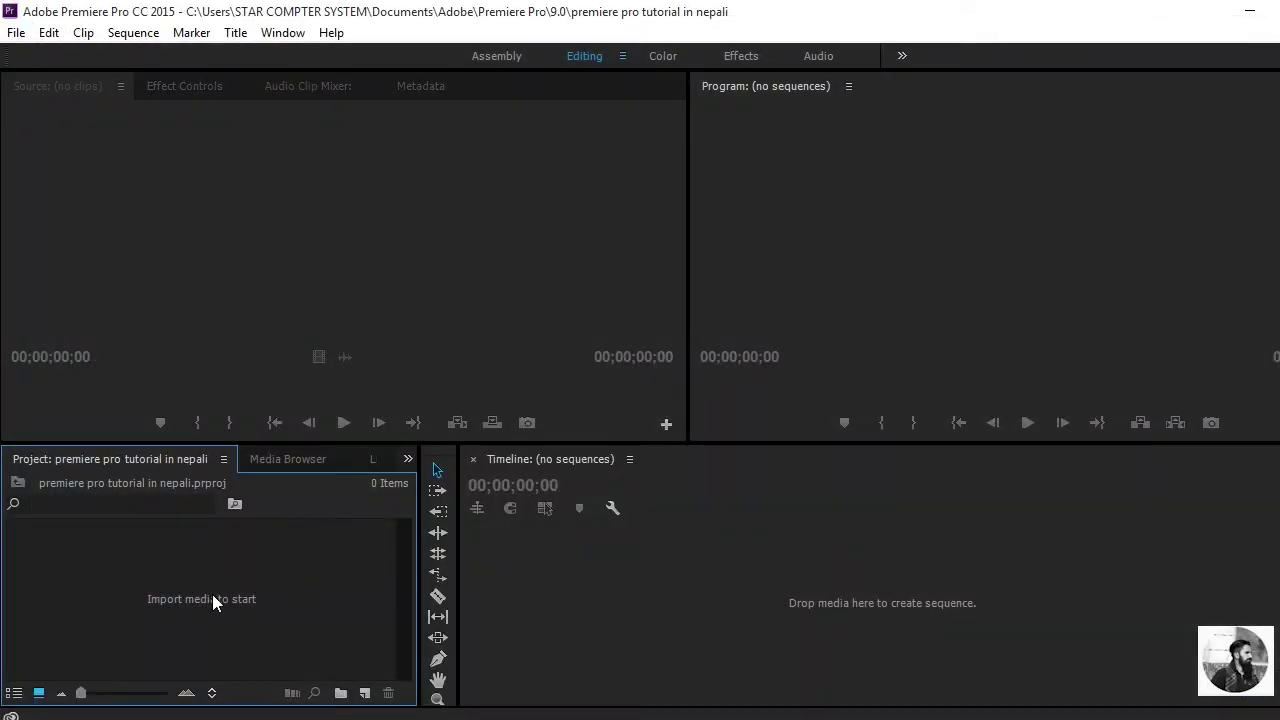
{"action": "double_click", "coordinate": [212, 598]}
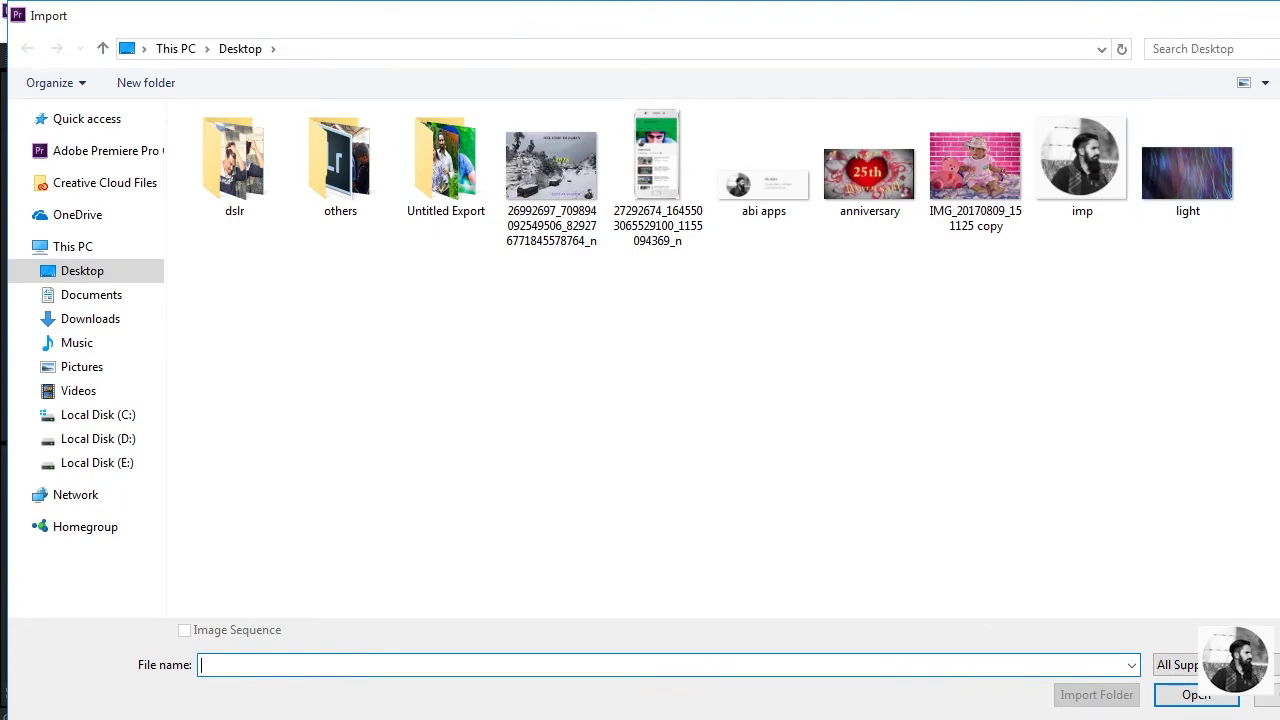
{"action": "key", "text": "Escape"}
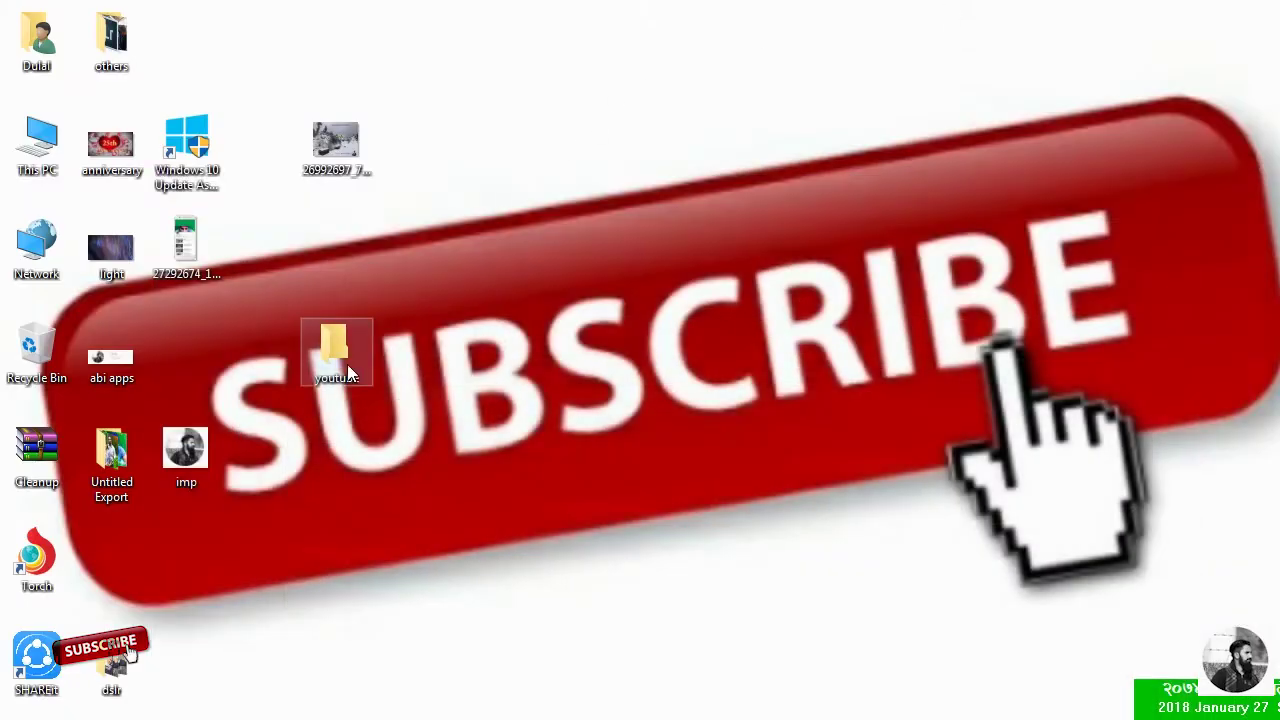
Open the youtube folder on the desktop and import all five of its files into the Premiere Pro project
{"action": "double_click", "coordinate": [348, 368]}
{"action": "left_click_drag", "start_coordinate": [740, 441], "coordinate": [240, 192]}
{"action": "left_click", "coordinate": [240, 192]}
{"action": "left_click_drag", "start_coordinate": [690, 395], "coordinate": [500, 300]}
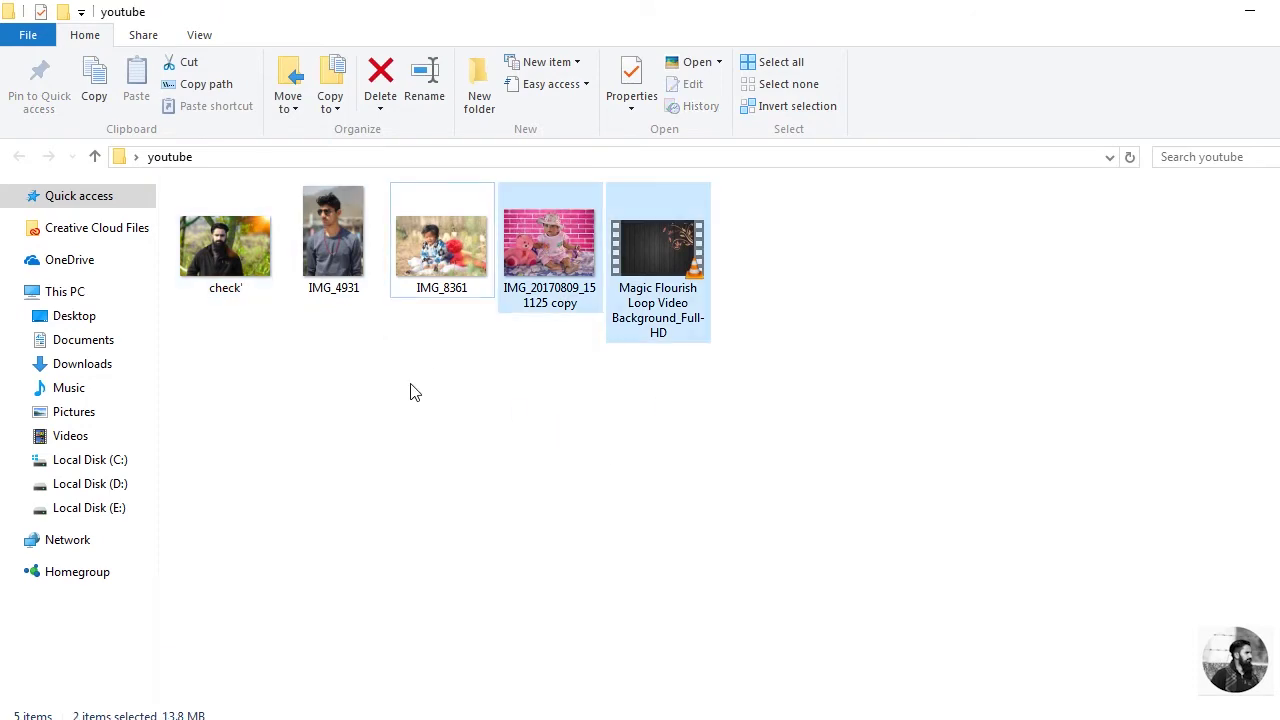
{"action": "key", "text": "ctrl+a"}
{"action": "left_click_drag", "start_coordinate": [340, 260], "coordinate": [200, 610]}
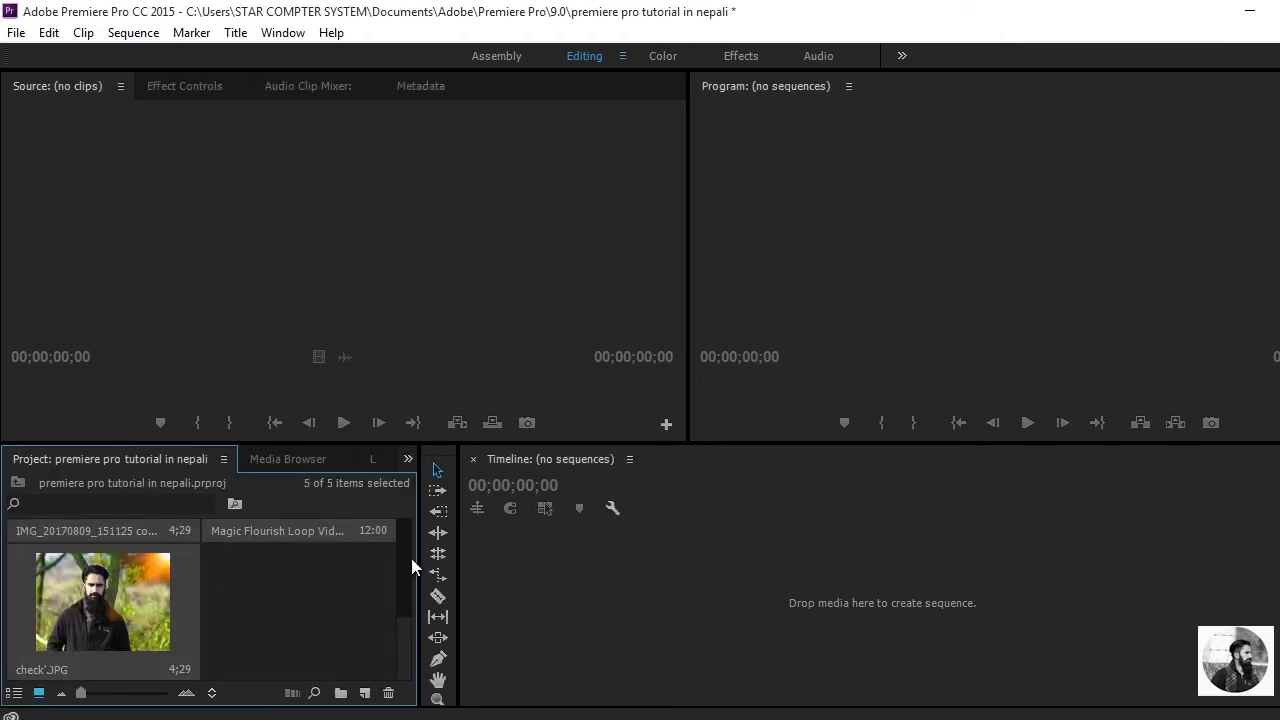
Switch the imported project items to list view and back to icon view
{"action": "left_click_drag", "start_coordinate": [81, 694], "coordinate": [110, 712]}
{"action": "left_click", "coordinate": [20, 693]}
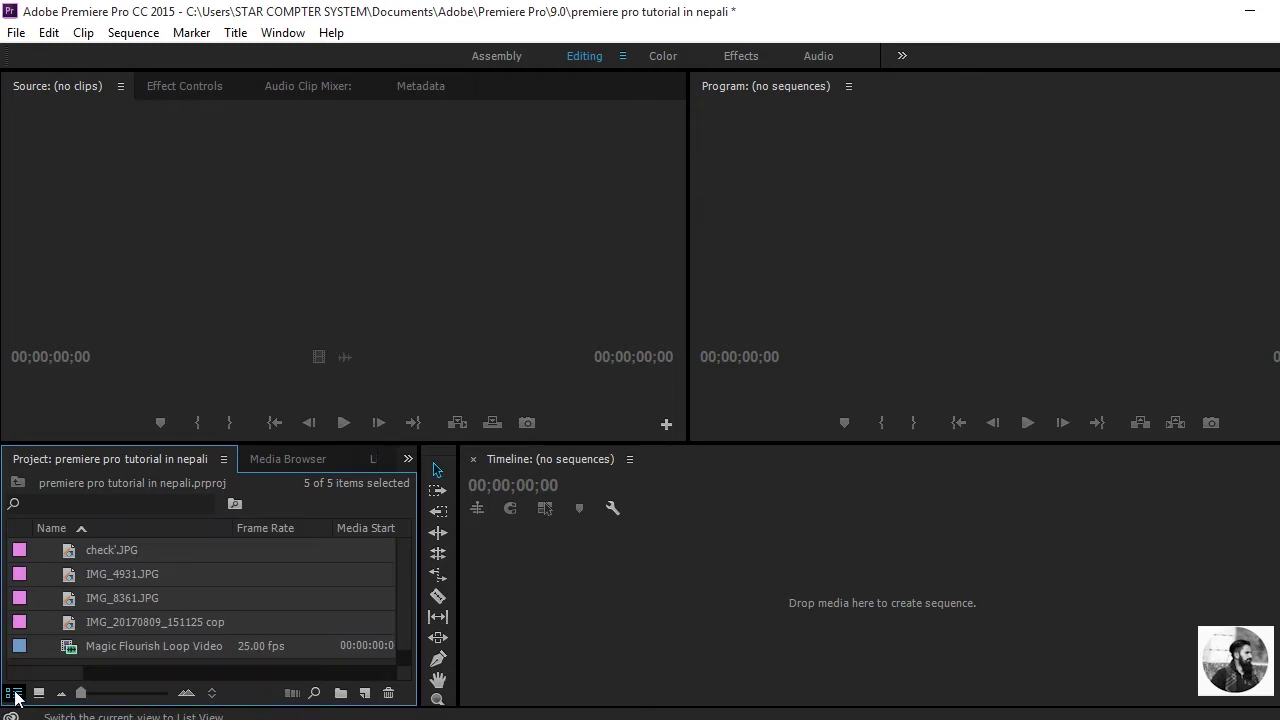
{"action": "left_click", "coordinate": [39, 693]}
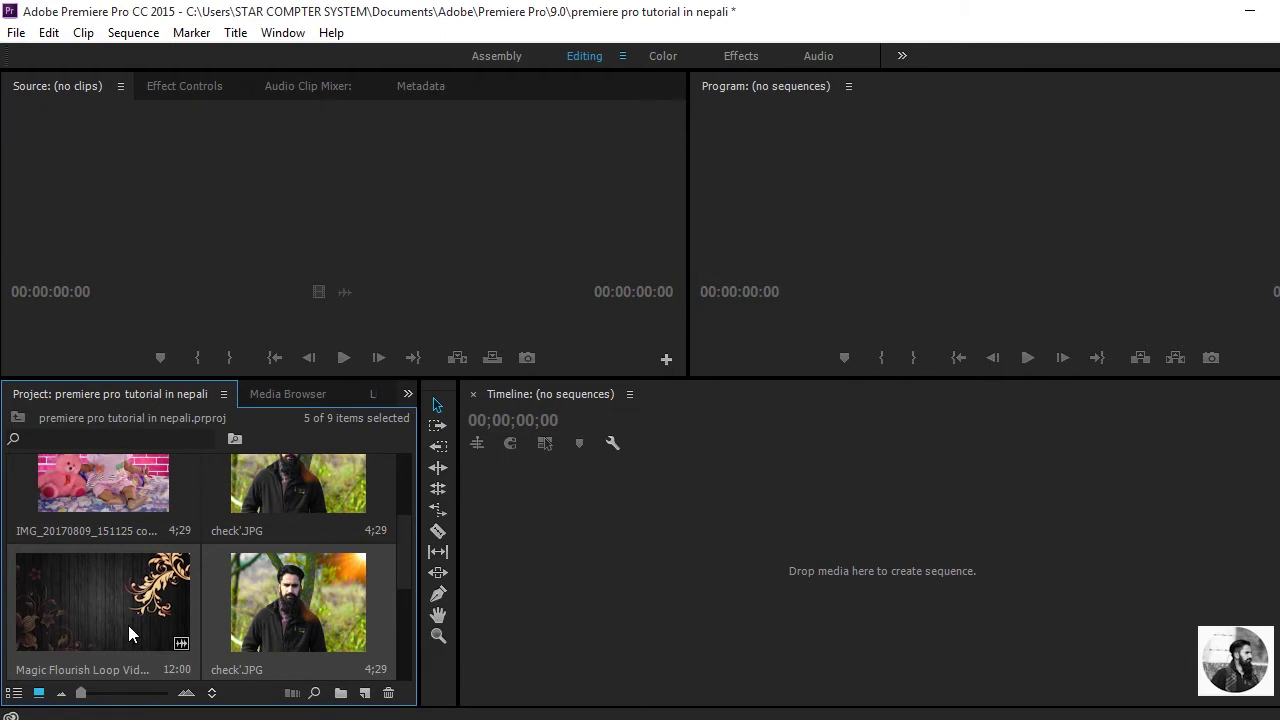
Load the Magic Flourish Loop Video clip in the Source monitor and preview it by scrubbing and playing
{"action": "double_click", "coordinate": [128, 625]}
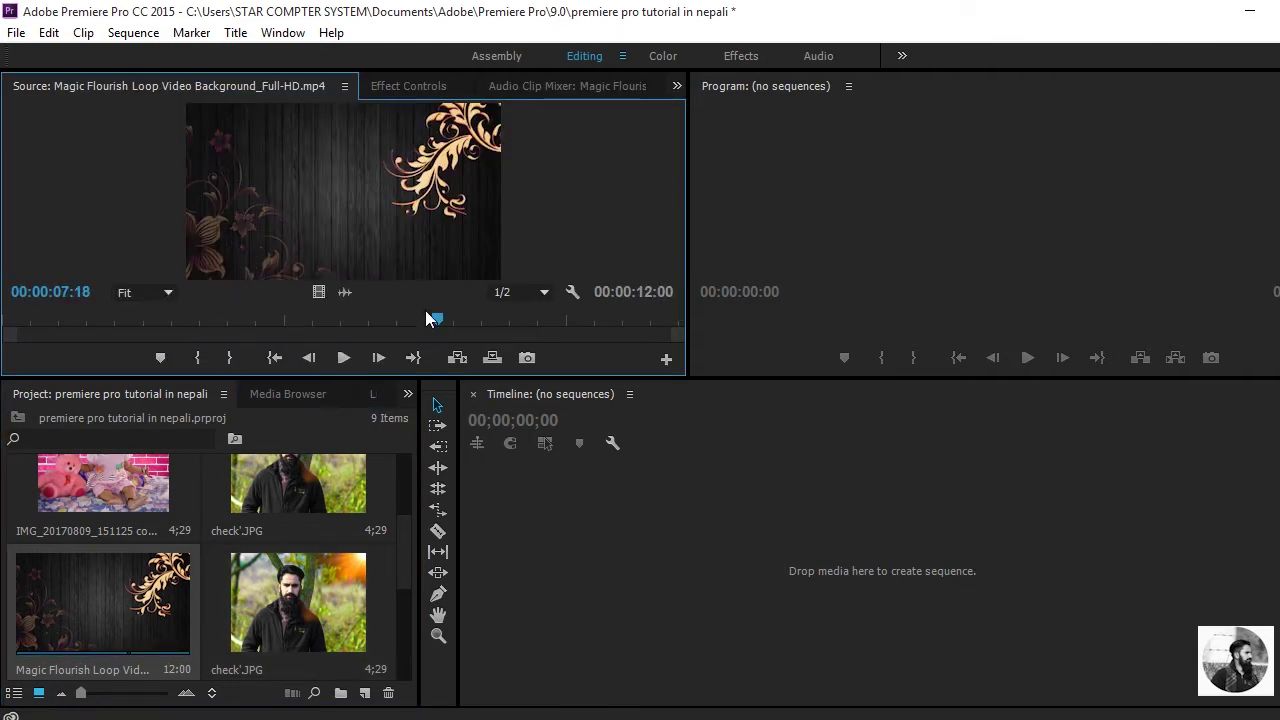
{"action": "left_click_drag", "start_coordinate": [427, 318], "coordinate": [5, 432]}
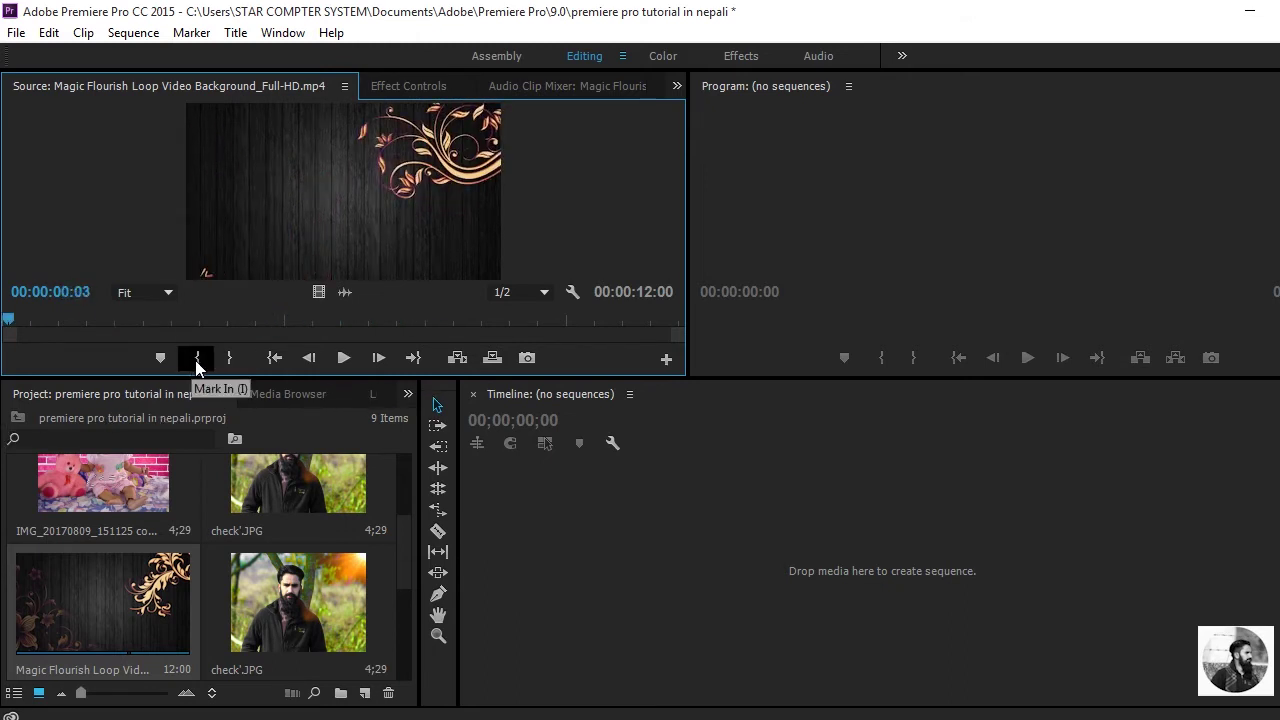
{"action": "left_click", "coordinate": [337, 364]}
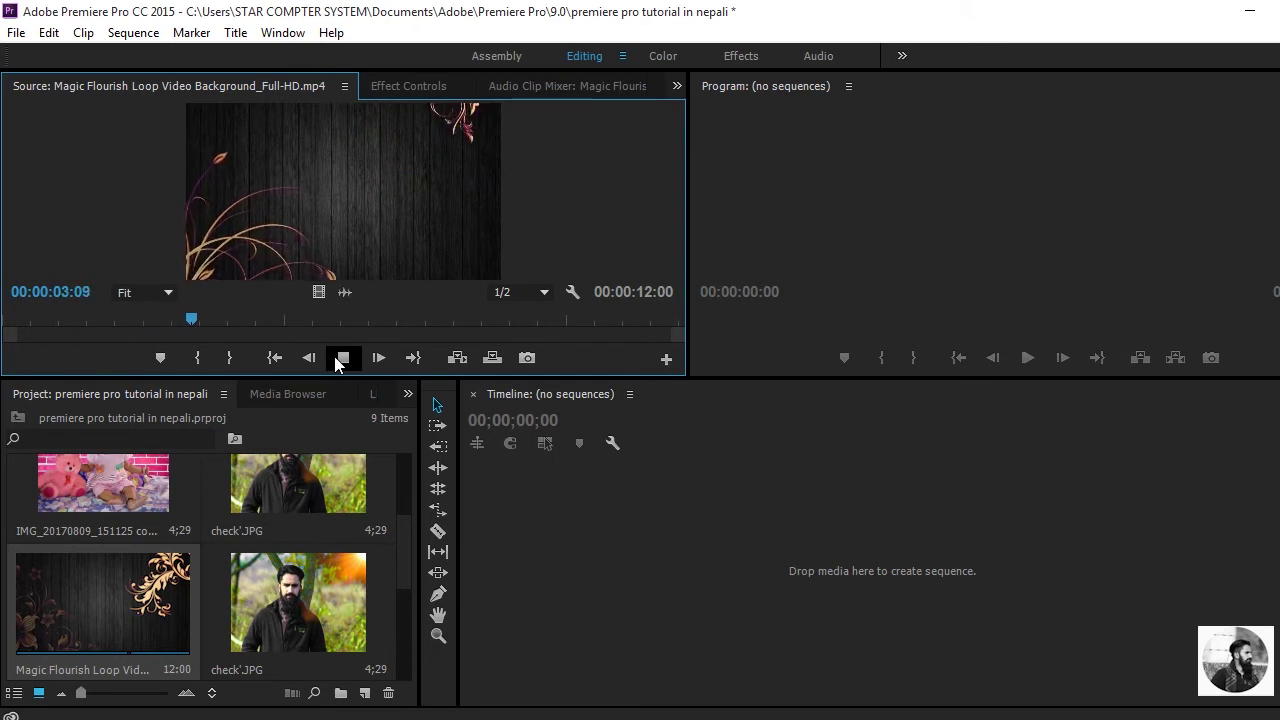
{"action": "left_click", "coordinate": [340, 358]}
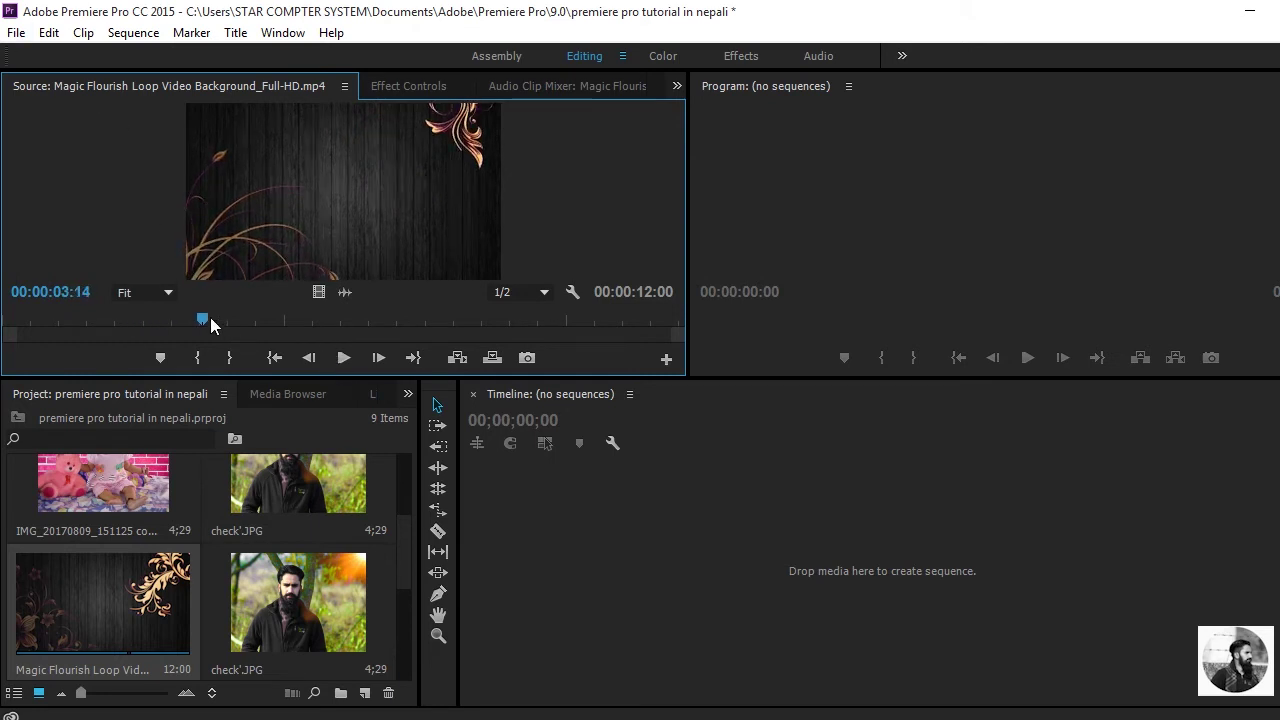
Mark the source clip's In point at 00:00:00:02 and an Out point during playback for a range of about 00:00:04:21
{"action": "left_click_drag", "start_coordinate": [203, 318], "coordinate": [12, 312]}
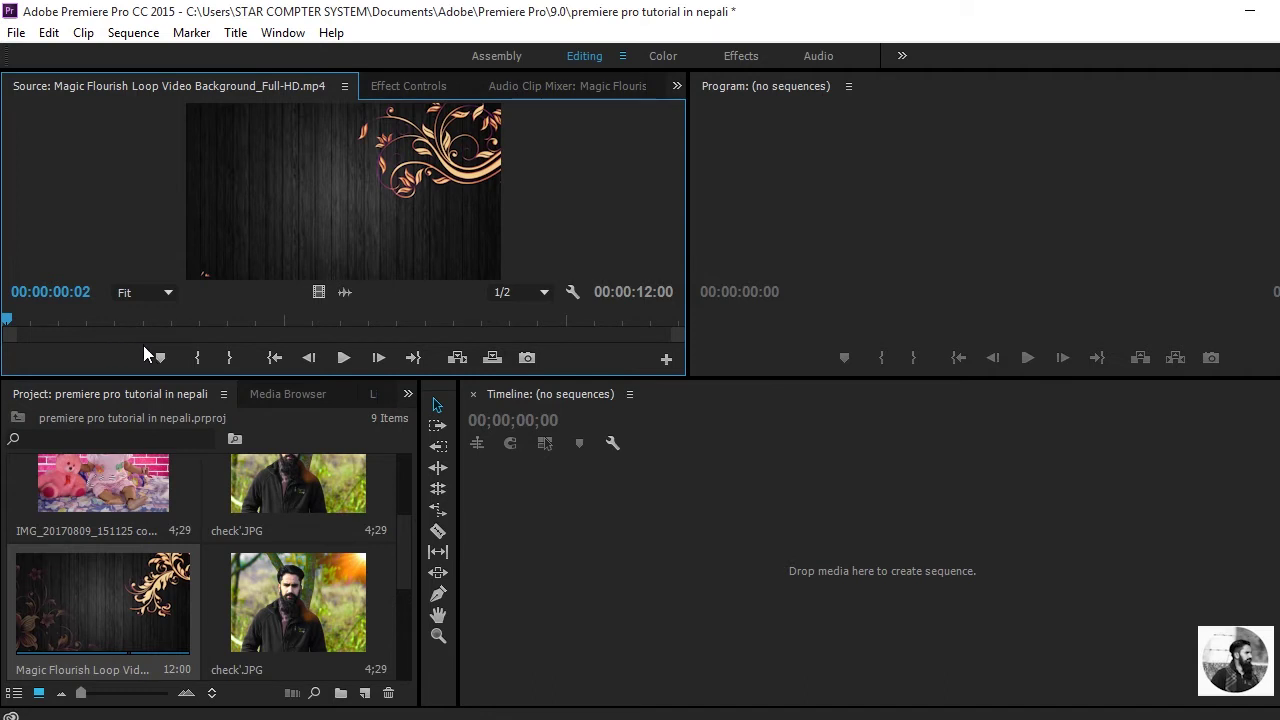
{"action": "left_click", "coordinate": [195, 358]}
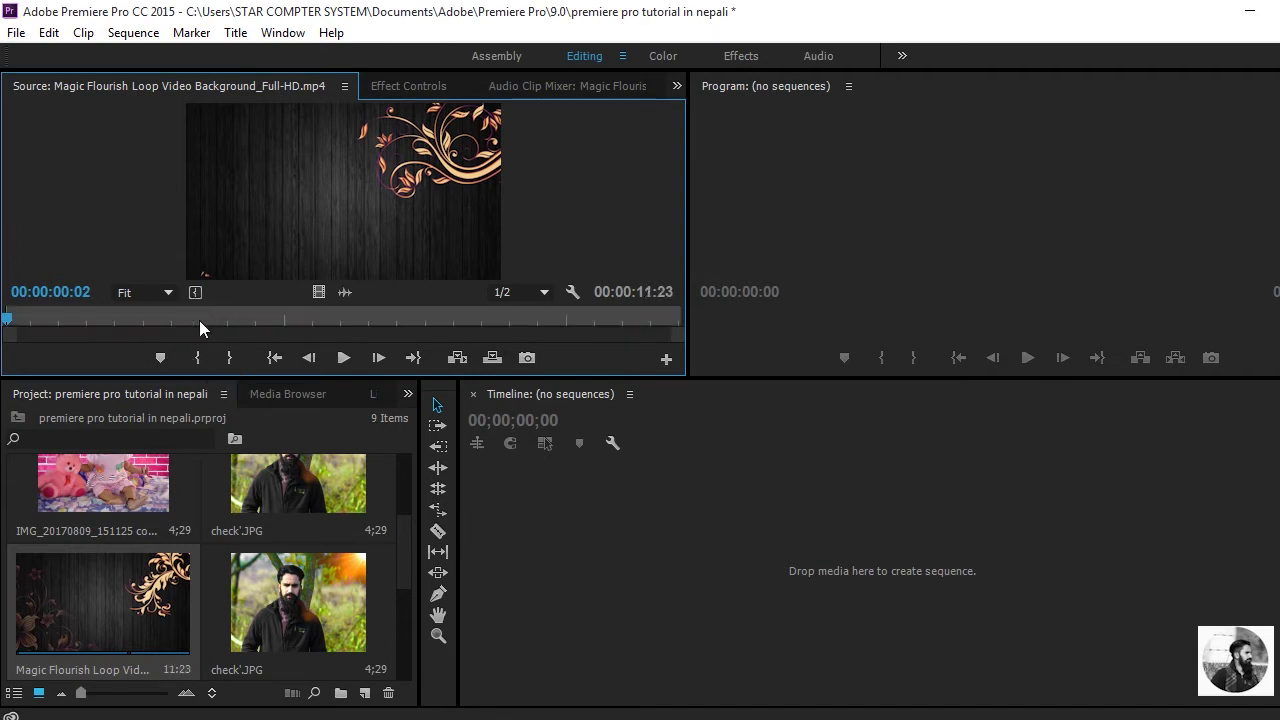
{"action": "left_click", "coordinate": [335, 359]}
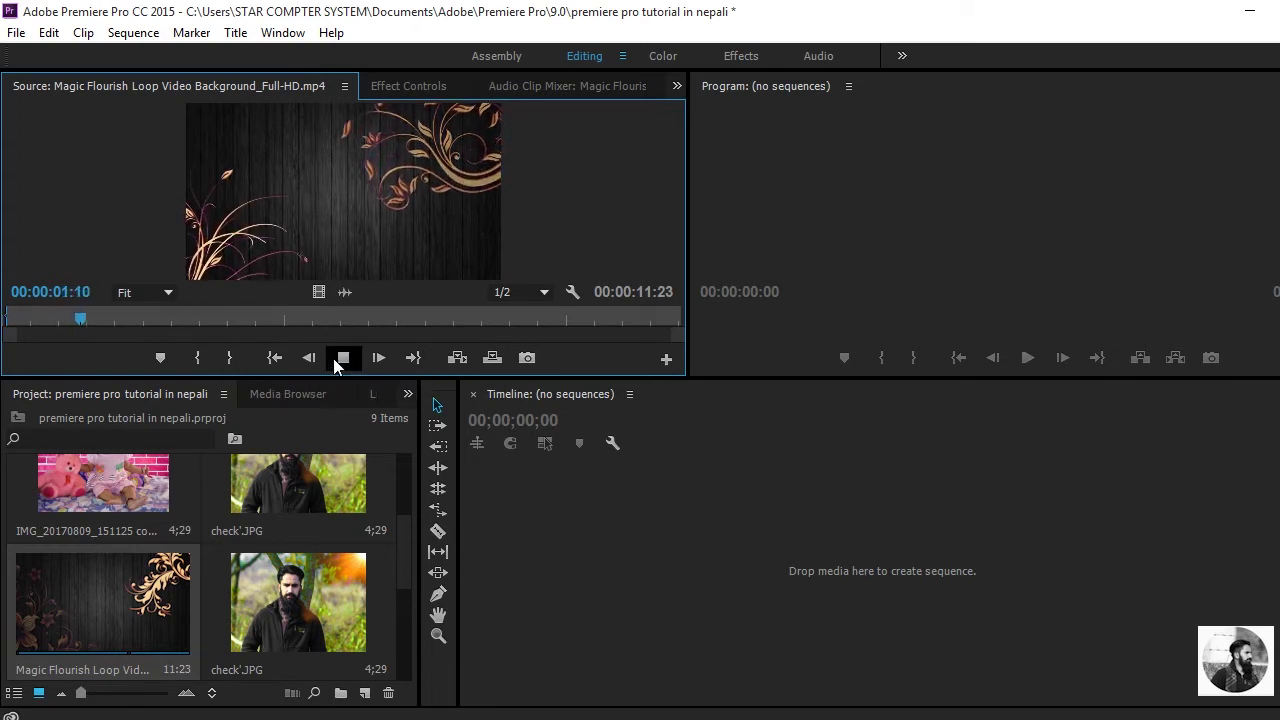
{"action": "left_click", "coordinate": [230, 362]}
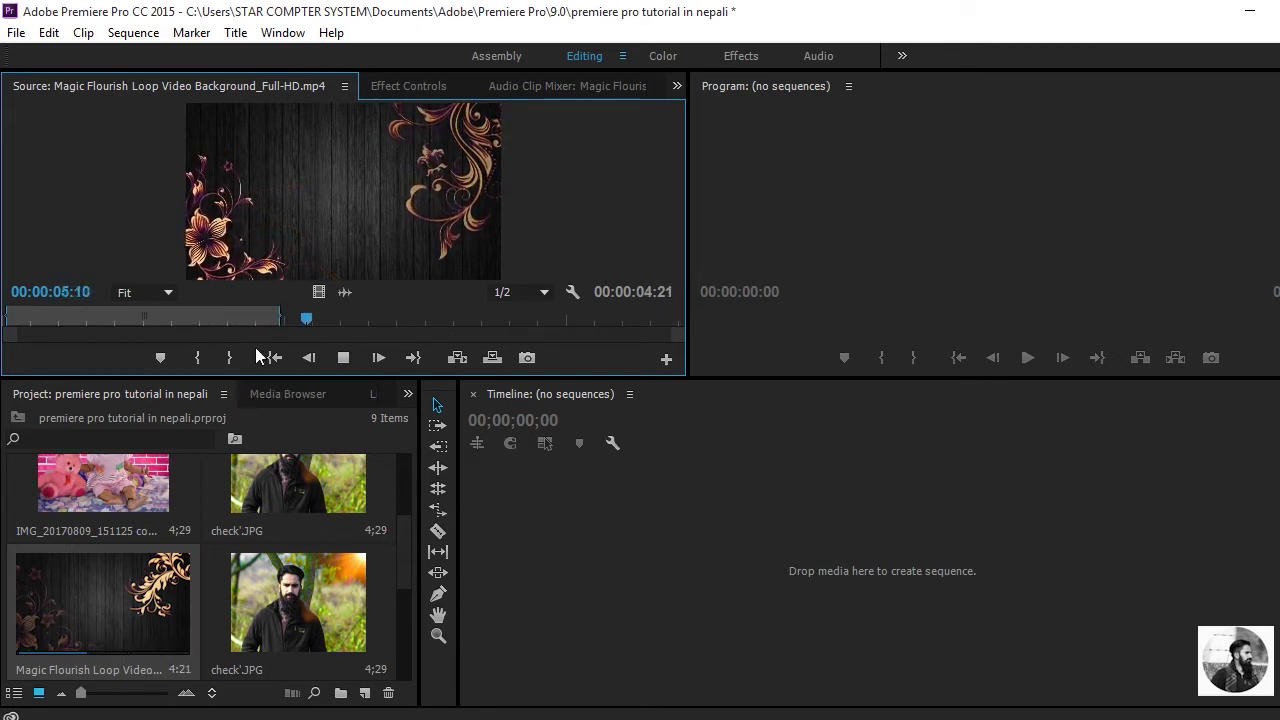
{"action": "left_click", "coordinate": [343, 358]}
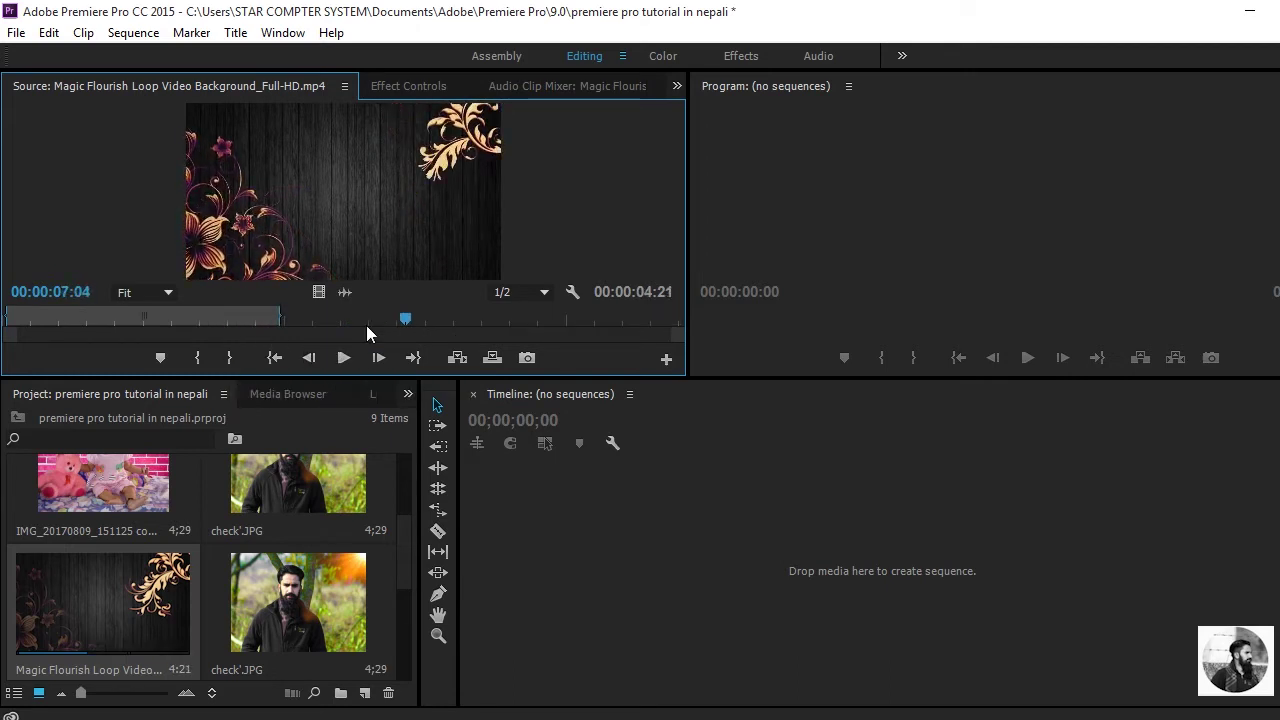
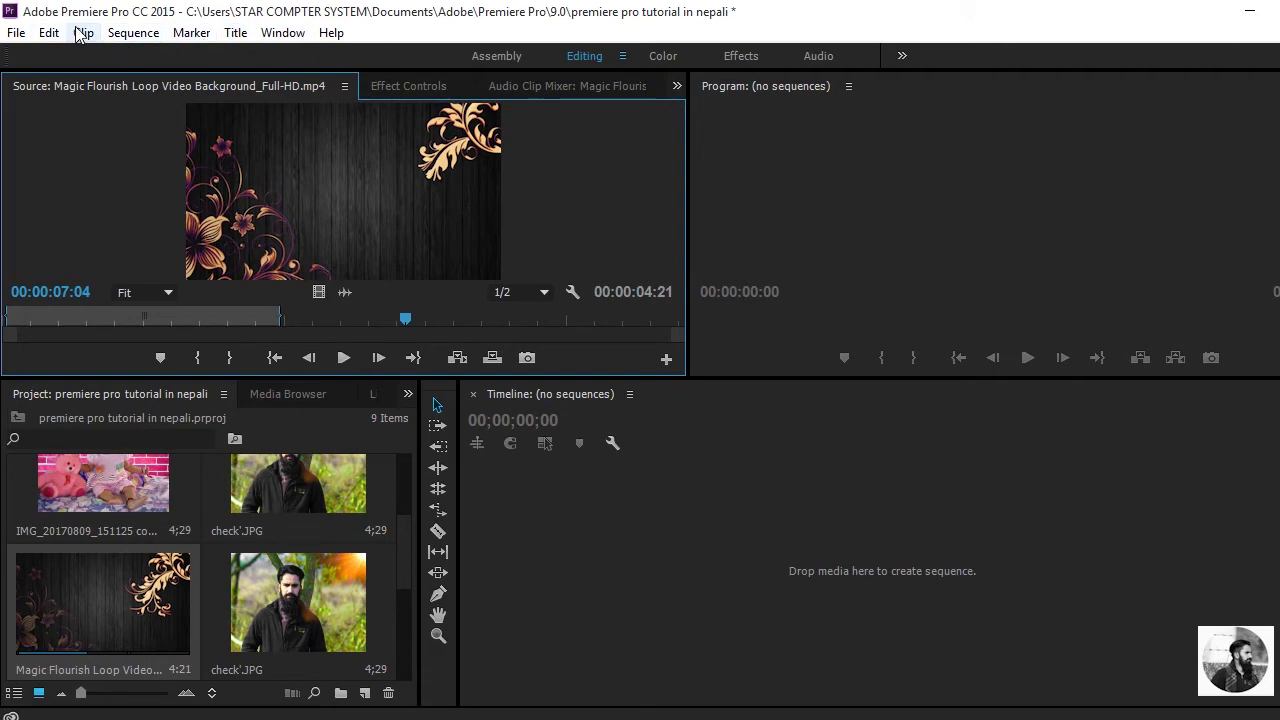
{"action": "left_click", "coordinate": [15, 34]}
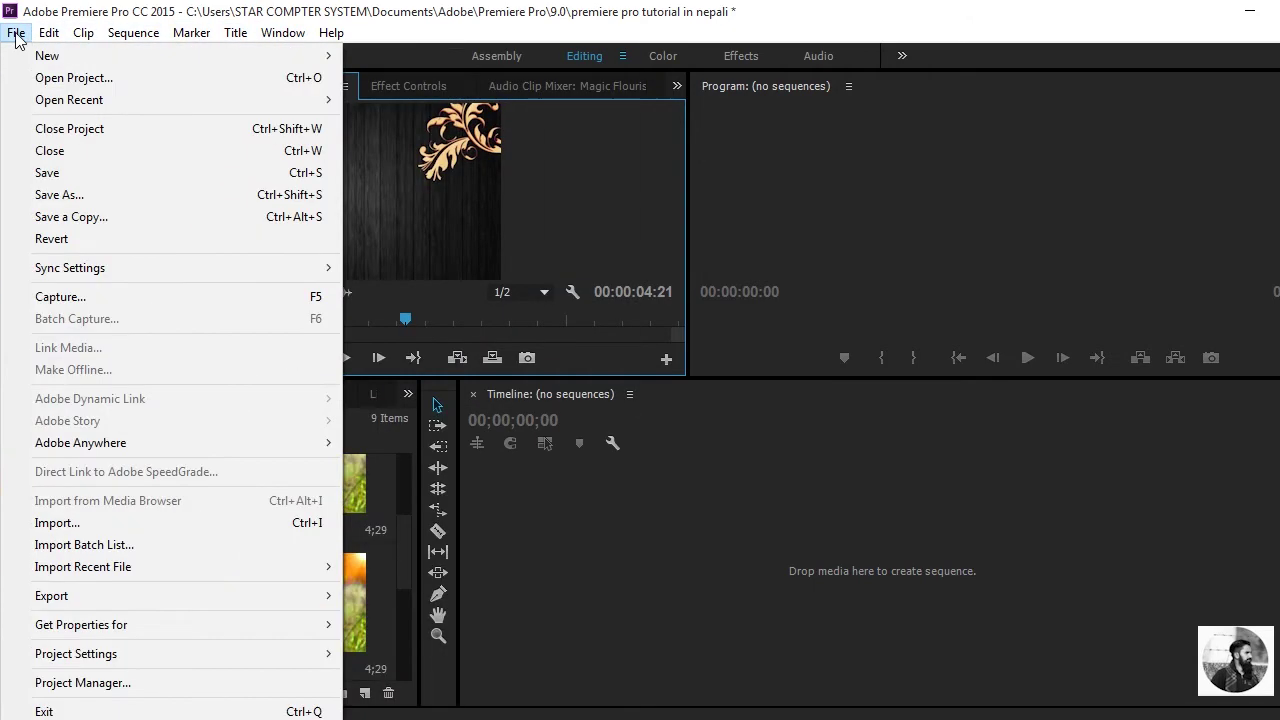
{"action": "mouse_move", "coordinate": [80, 56]}
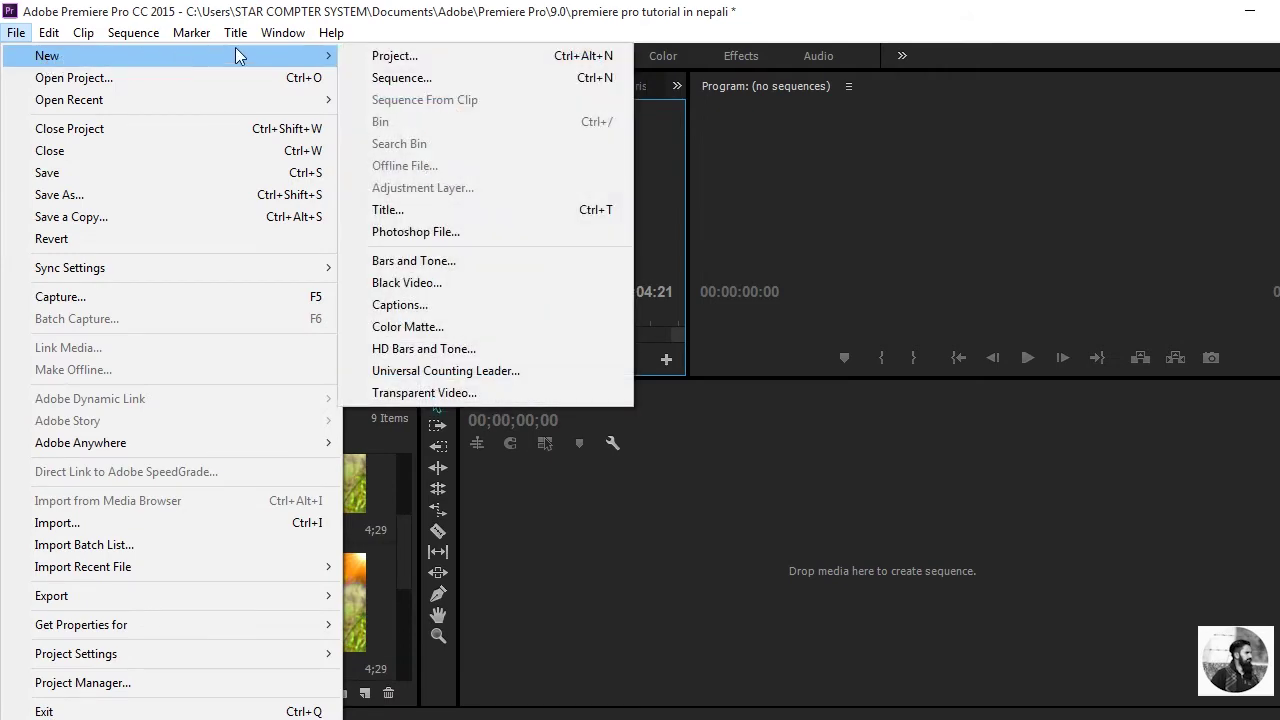
{"action": "left_click", "coordinate": [380, 78]}
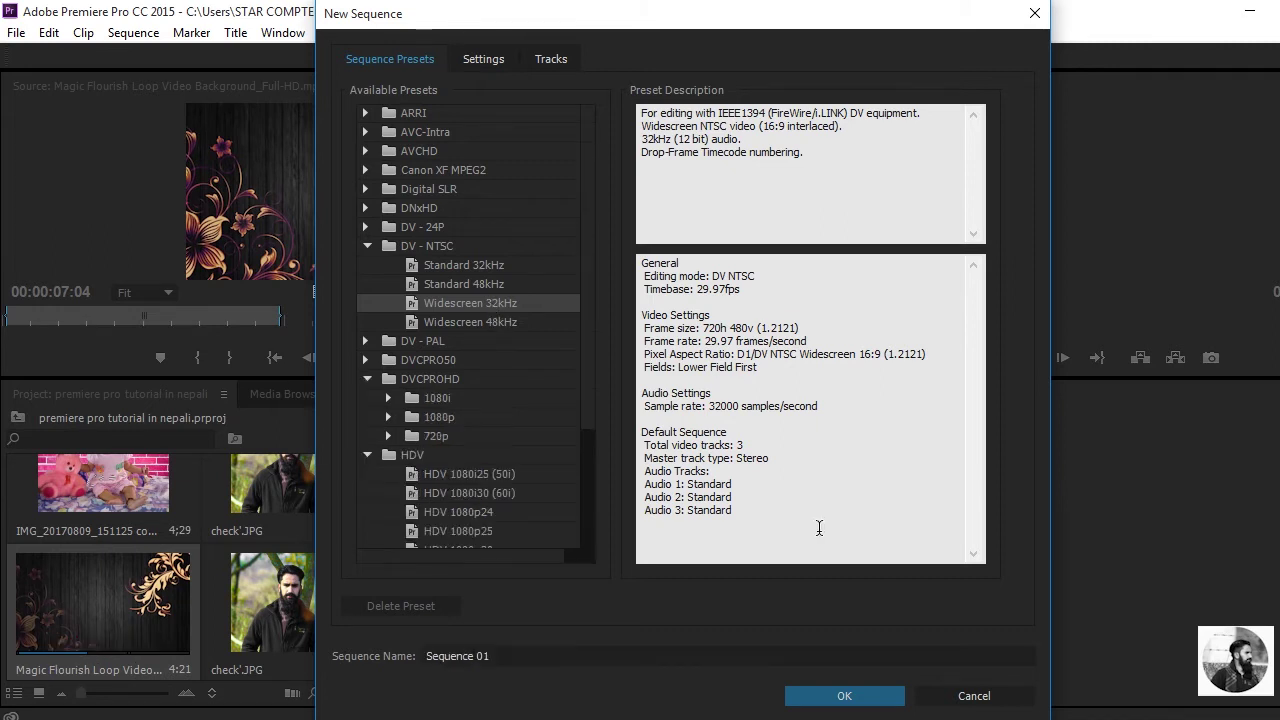
{"action": "left_click", "coordinate": [975, 697]}
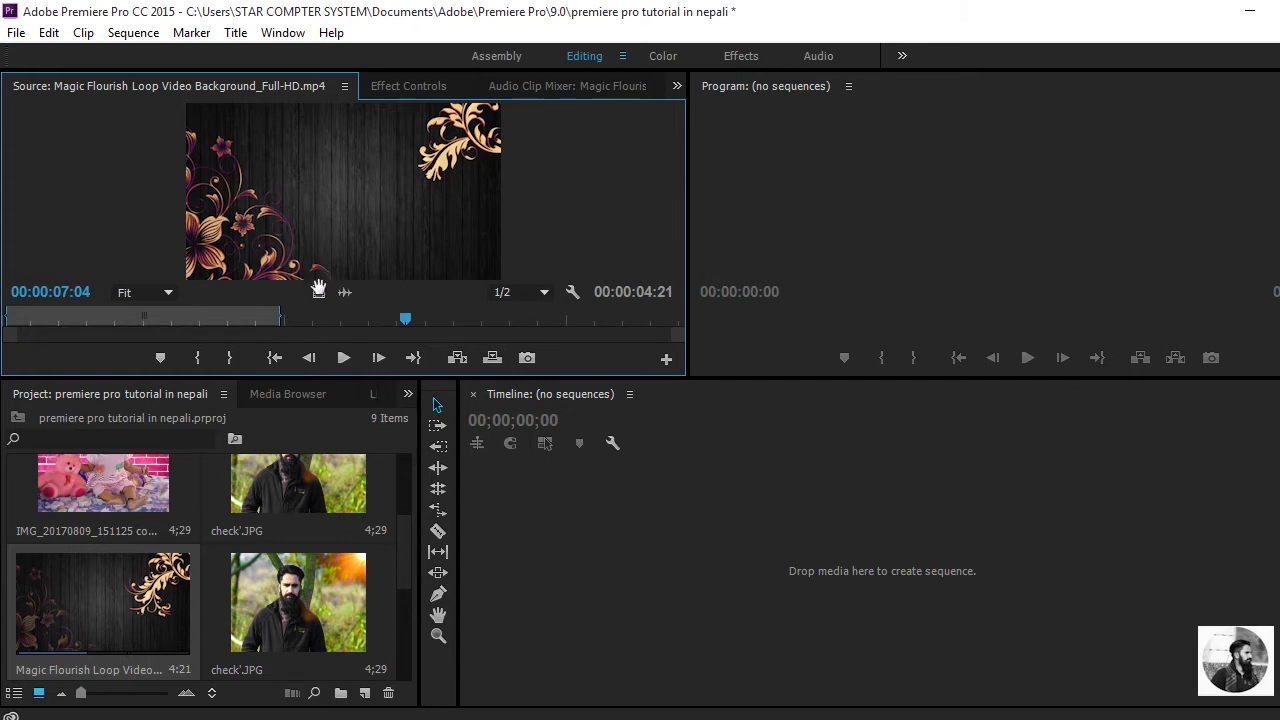
Create a sequence from the marked Magic Flourish range by placing it on the empty timeline
{"action": "left_click_drag", "start_coordinate": [328, 182], "coordinate": [549, 568]}
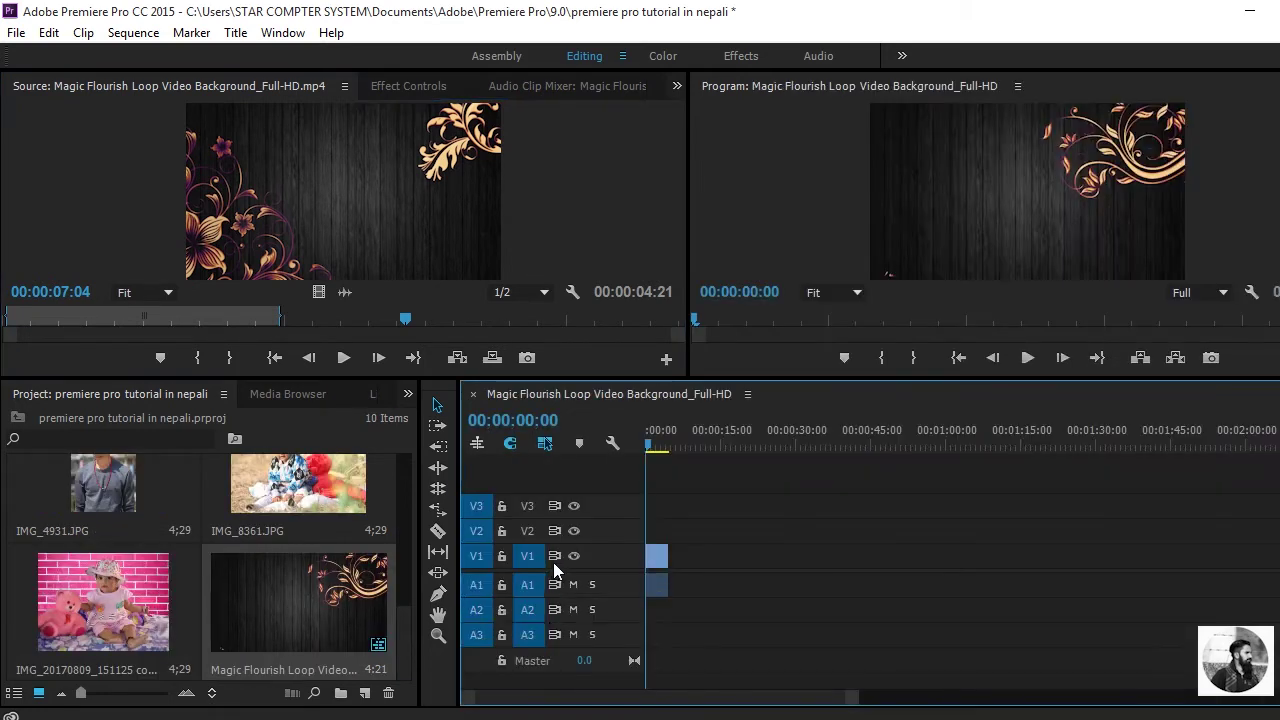
{"action": "left_click_drag", "start_coordinate": [854, 697], "coordinate": [570, 699]}
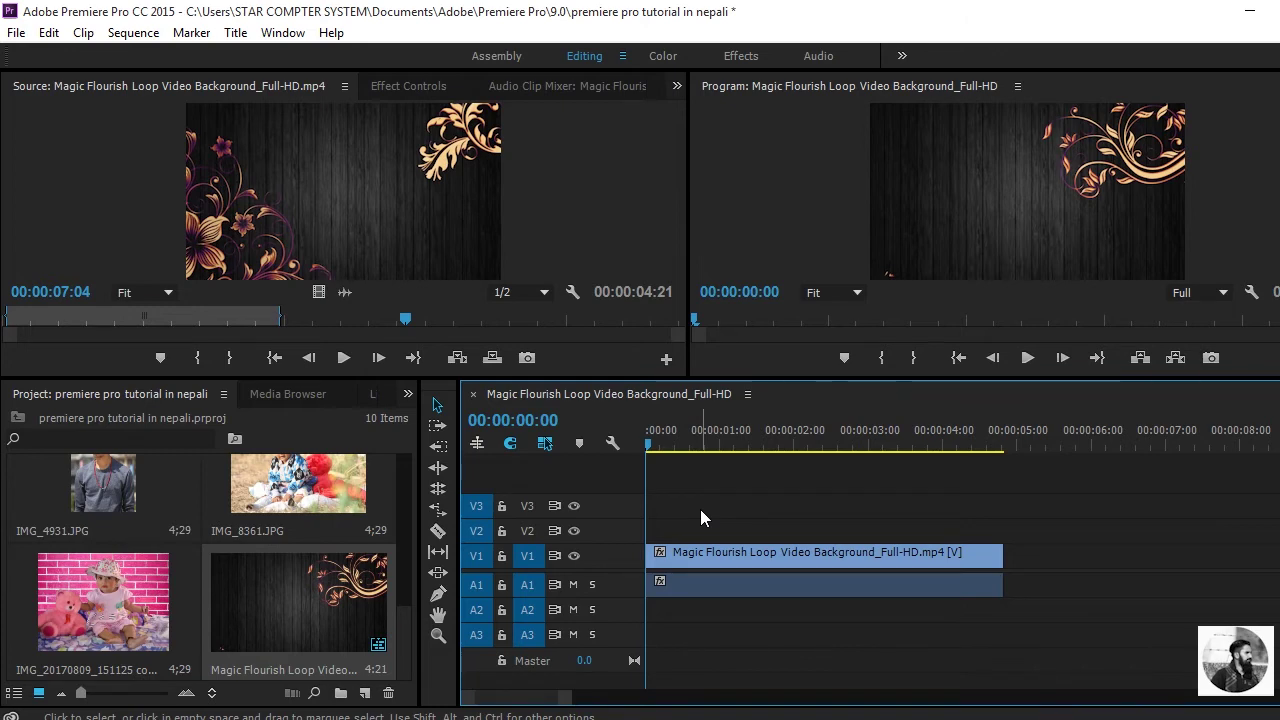
Toggle the source patching of video tracks V1, V2 and V3 off and back on
{"action": "left_click", "coordinate": [722, 580]}
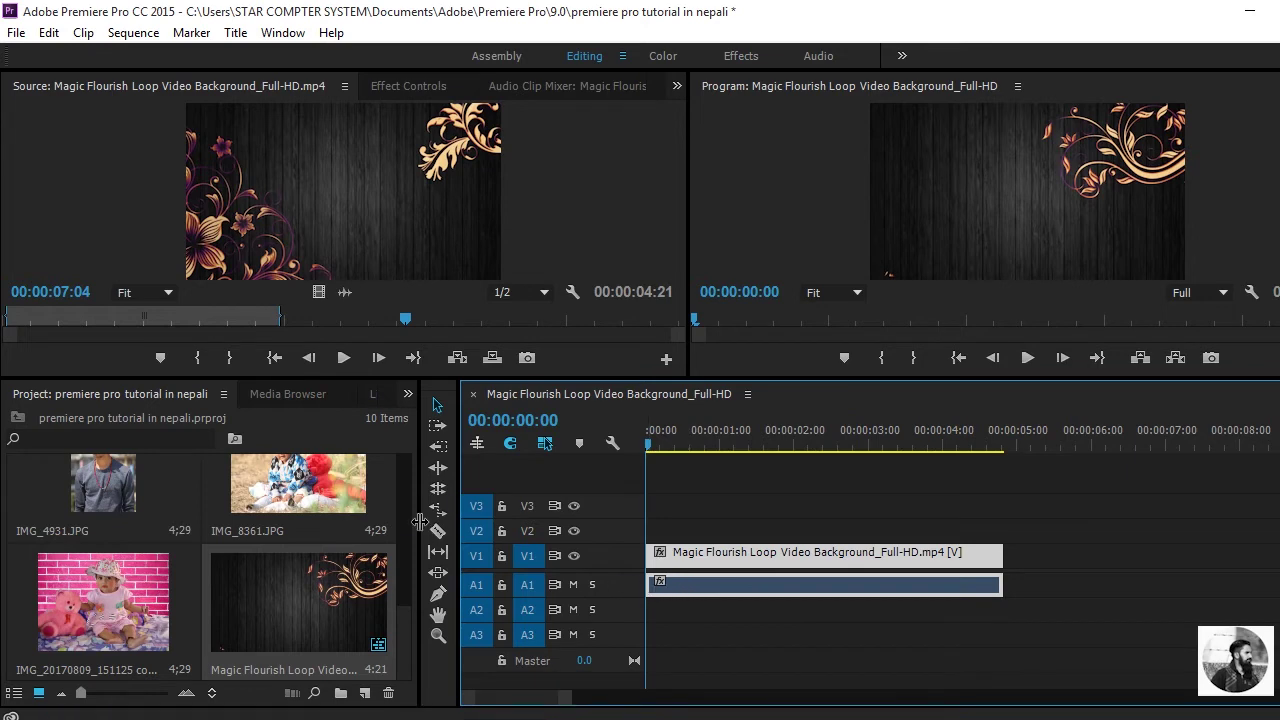
{"action": "left_click", "coordinate": [488, 554]}
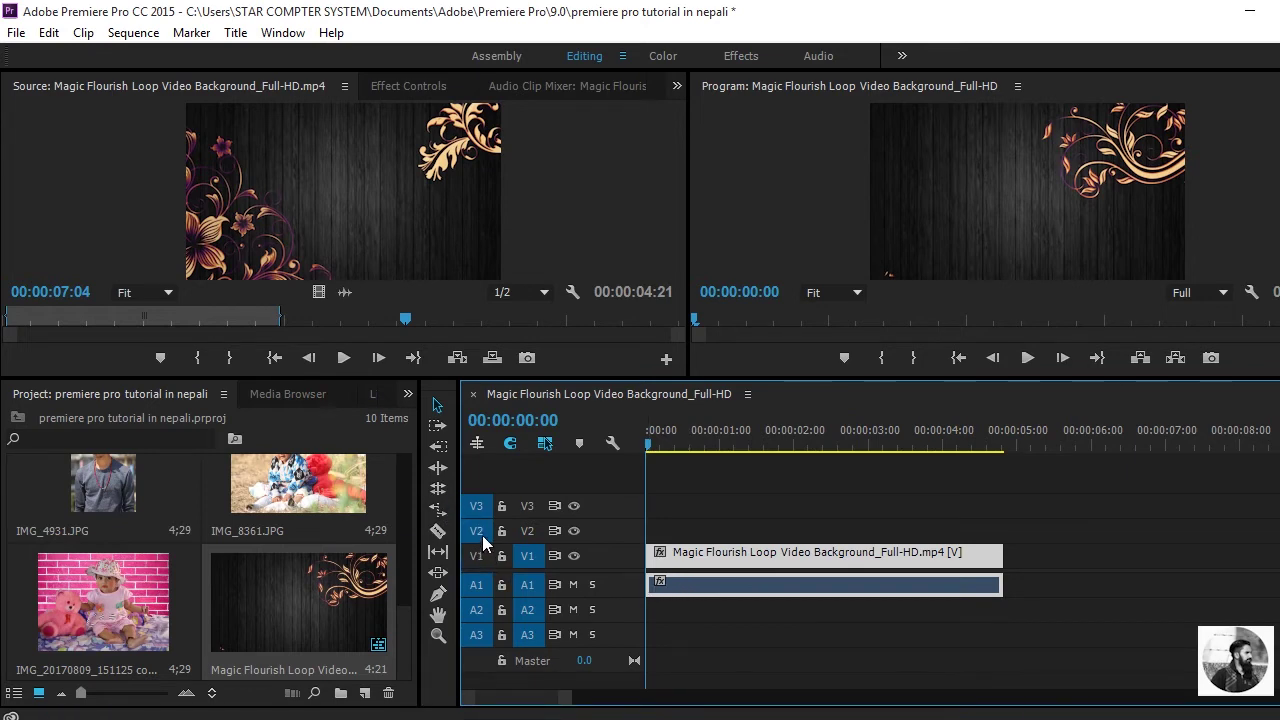
{"action": "left_click", "coordinate": [479, 528]}
{"action": "left_click", "coordinate": [476, 556]}
{"action": "left_click", "coordinate": [476, 530]}
{"action": "left_click", "coordinate": [476, 506]}
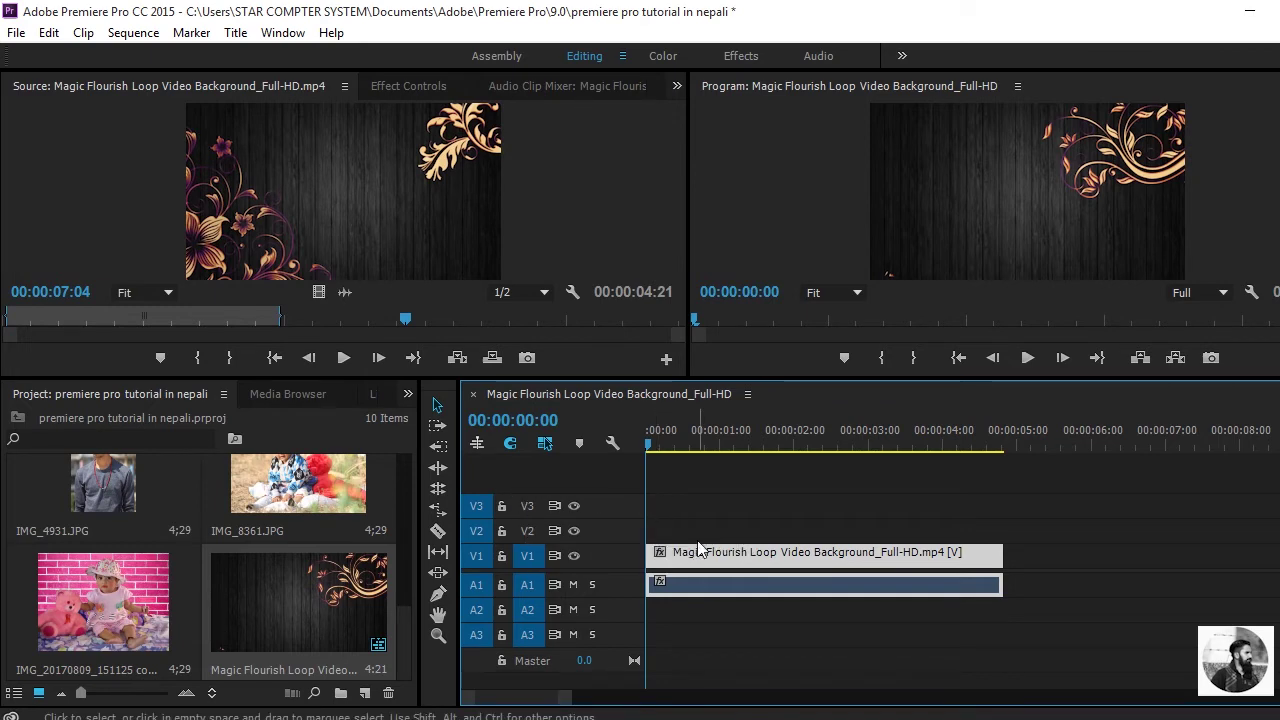
Hide the V1 track output to check sequence playback without it, and show the track again with the playhead near the start
{"action": "left_click", "coordinate": [574, 555]}
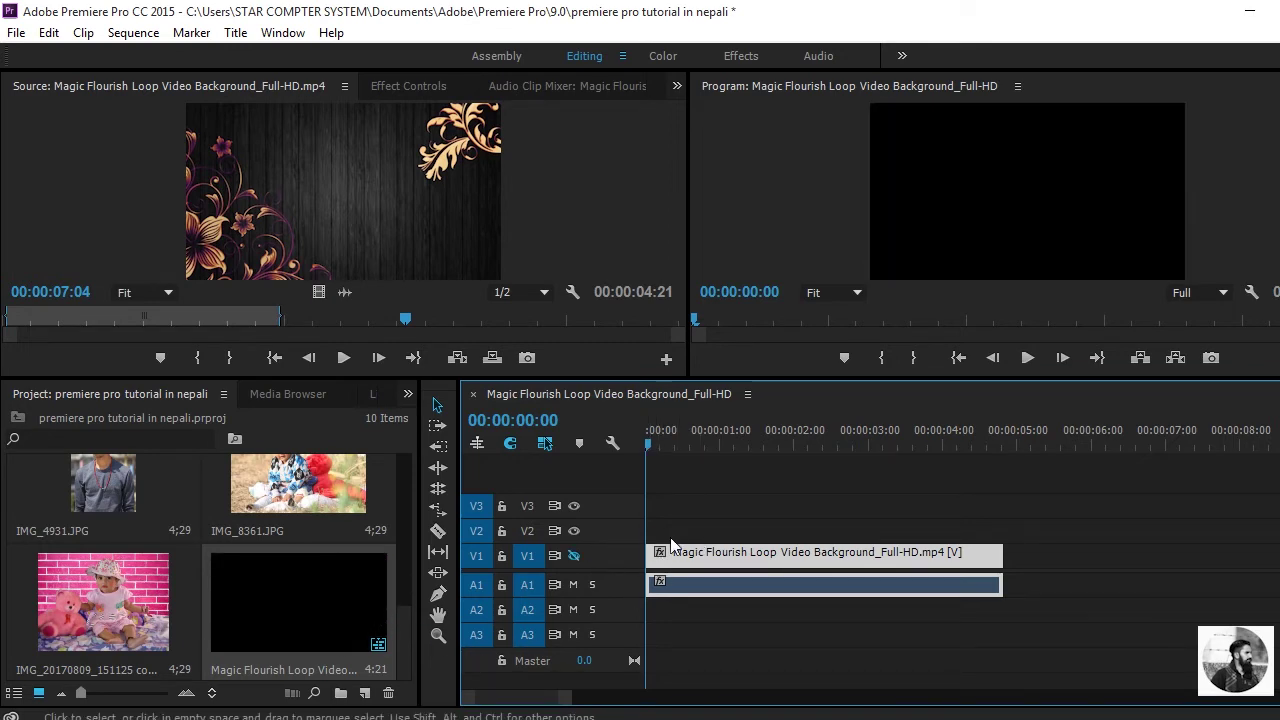
{"action": "left_click", "coordinate": [1026, 358]}
{"action": "left_click", "coordinate": [1026, 358]}
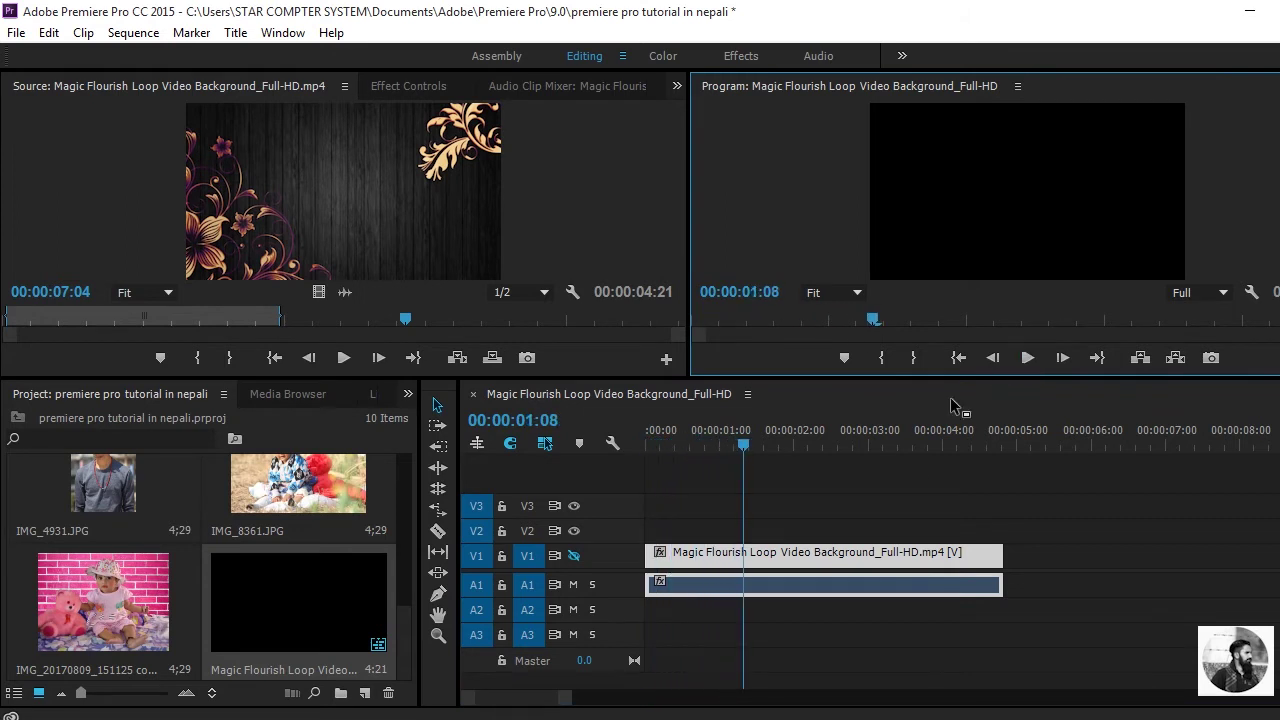
{"action": "left_click_drag", "start_coordinate": [750, 438], "coordinate": [644, 445]}
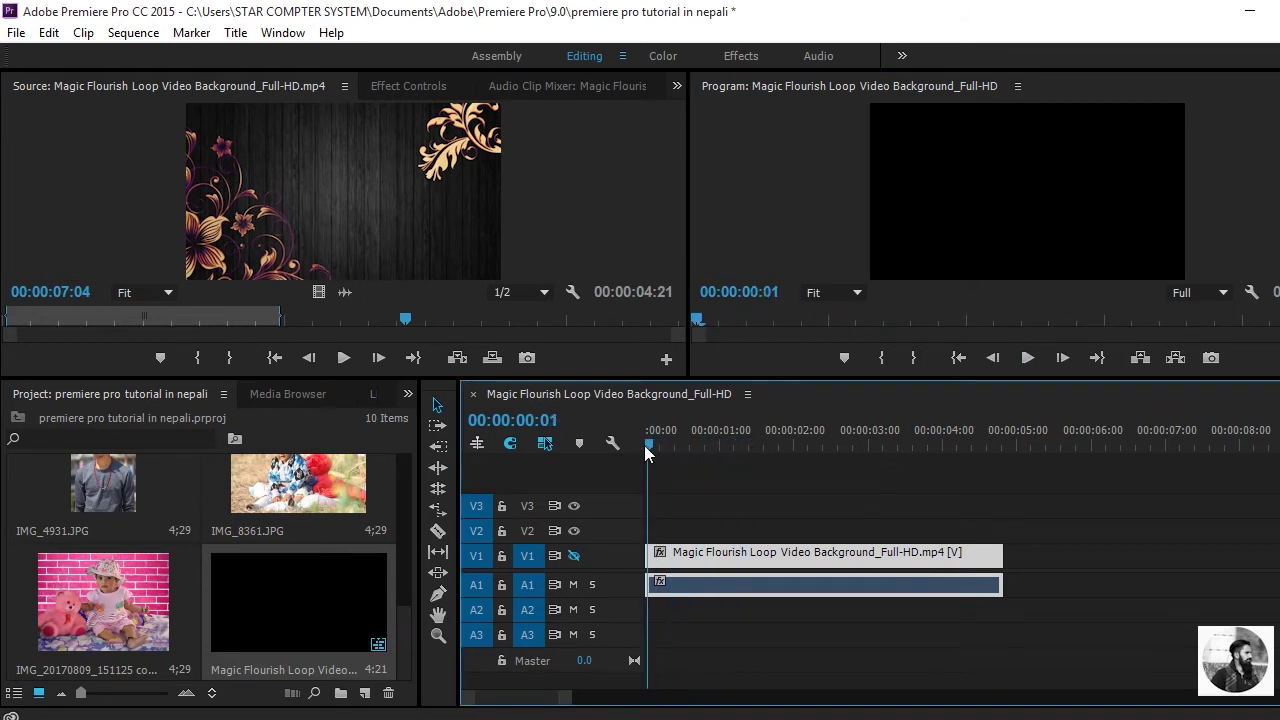
{"action": "left_click", "coordinate": [574, 556]}
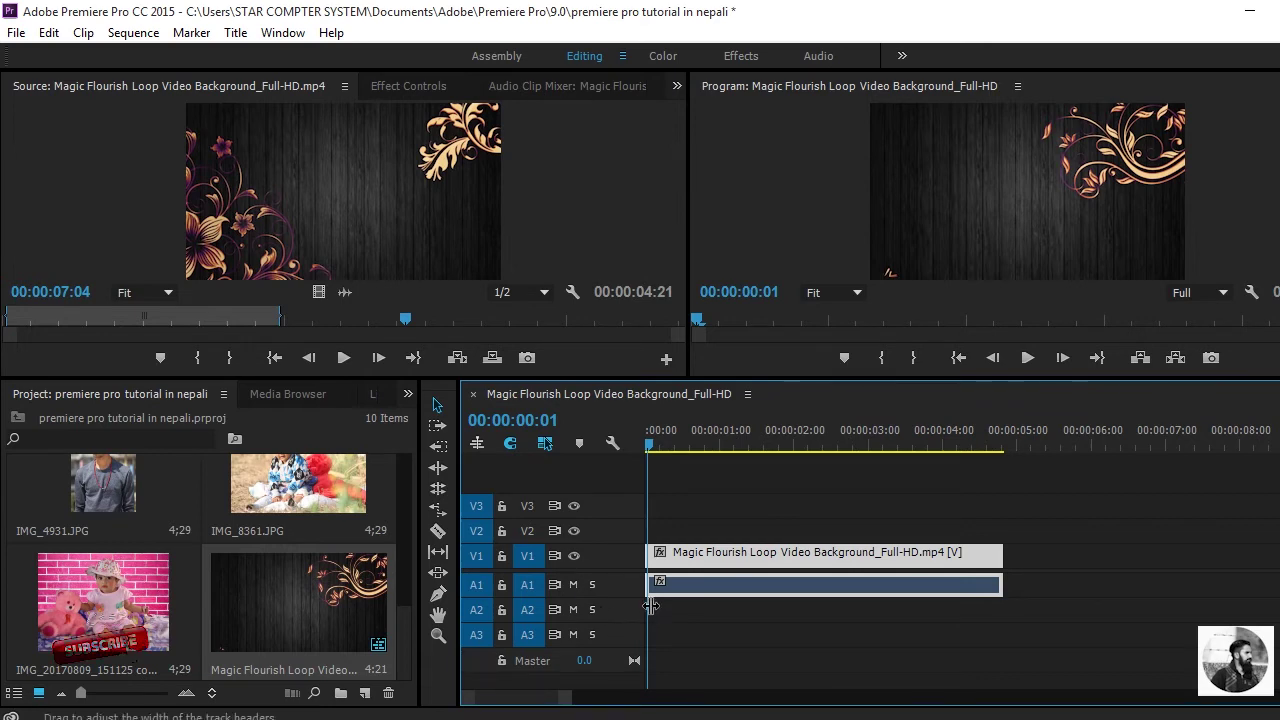
Try the source patching, mute and solo toggles on the audio tracks, leaving A1 neither muted nor soloed
{"action": "left_click", "coordinate": [481, 590]}
{"action": "left_click", "coordinate": [479, 610]}
{"action": "left_click", "coordinate": [480, 633]}
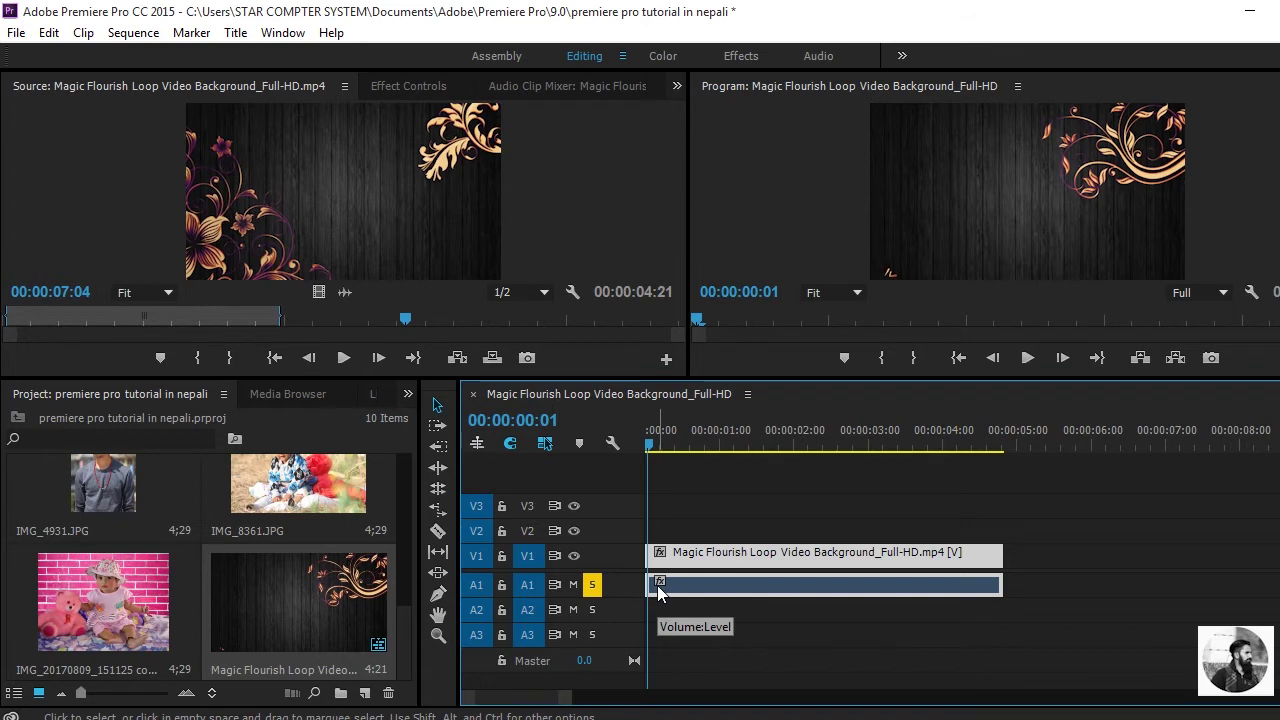
{"action": "left_click", "coordinate": [575, 584]}
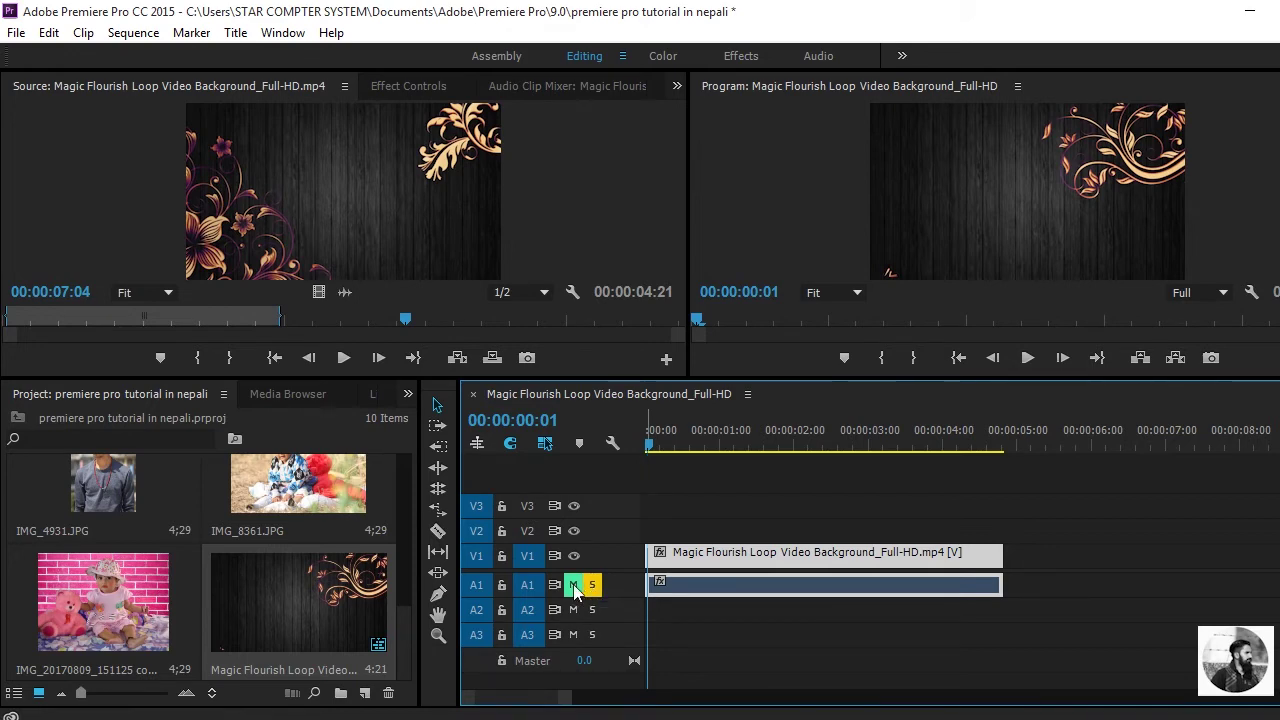
{"action": "left_click", "coordinate": [574, 584]}
{"action": "left_click", "coordinate": [591, 585]}
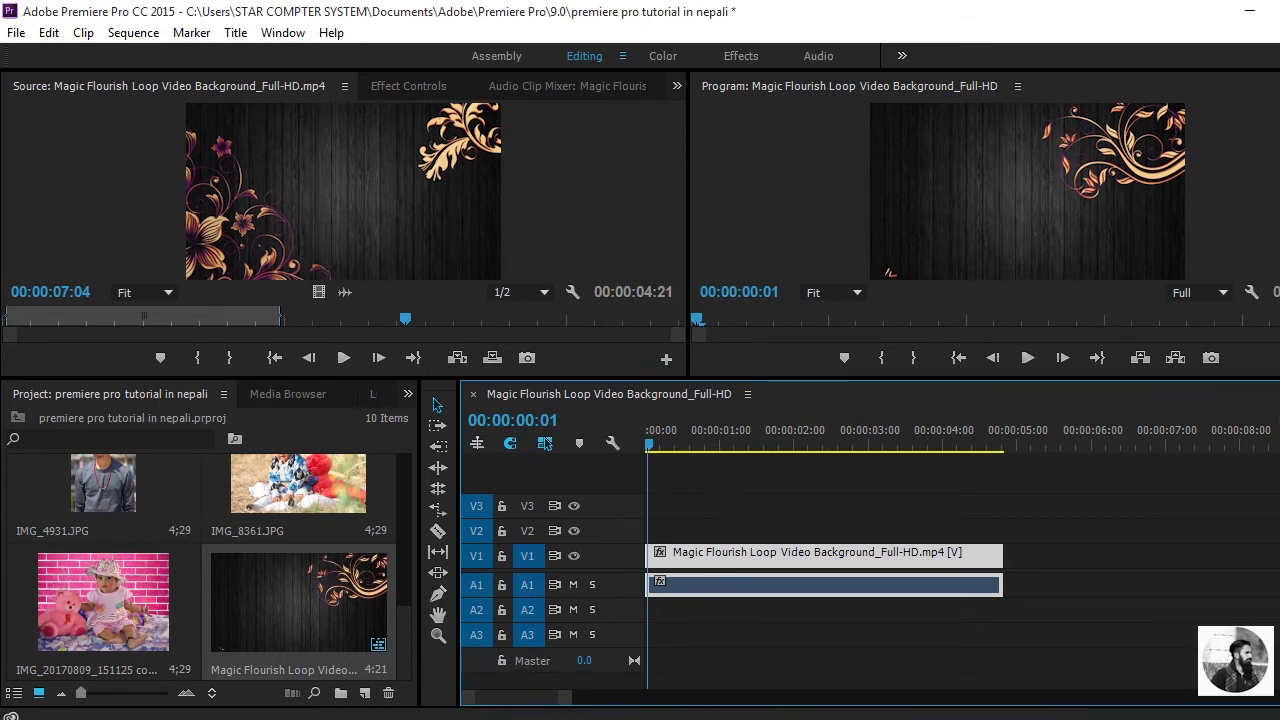
Expand the audio tracks' height and lower the A1 clip's volume level line slightly
{"action": "key", "text": "alt+="}
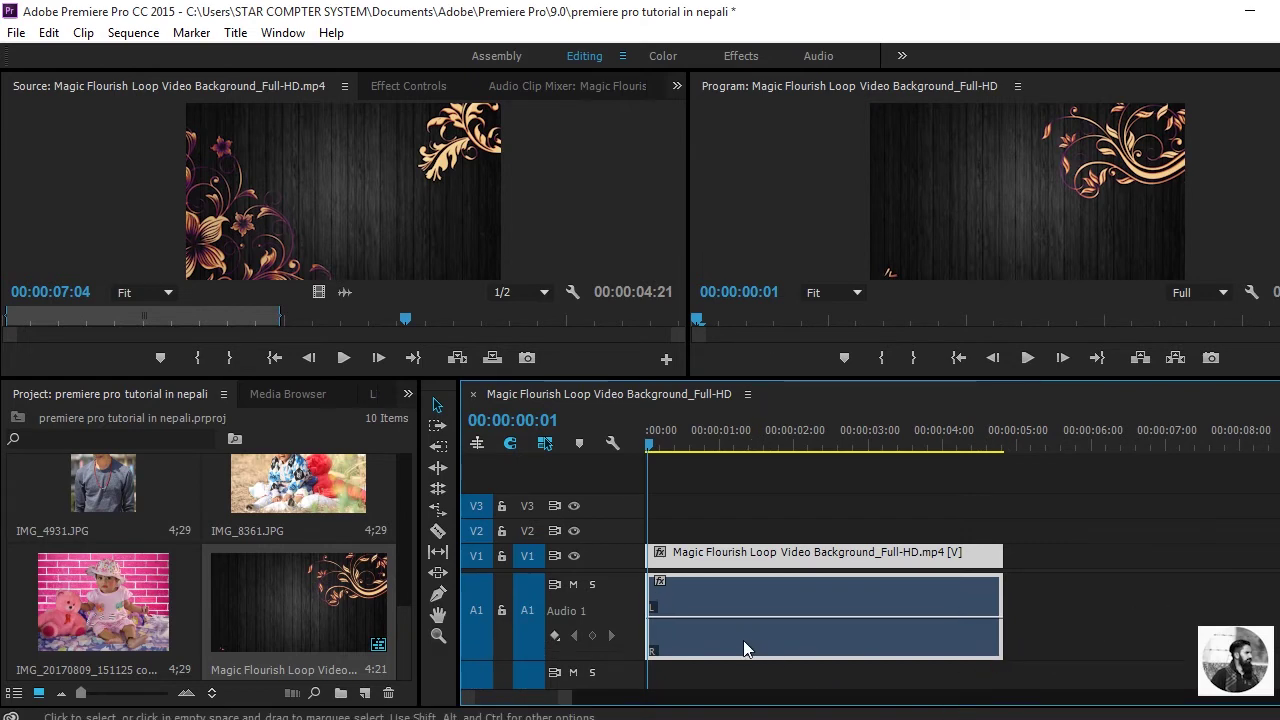
{"action": "mouse_move", "coordinate": [740, 627]}
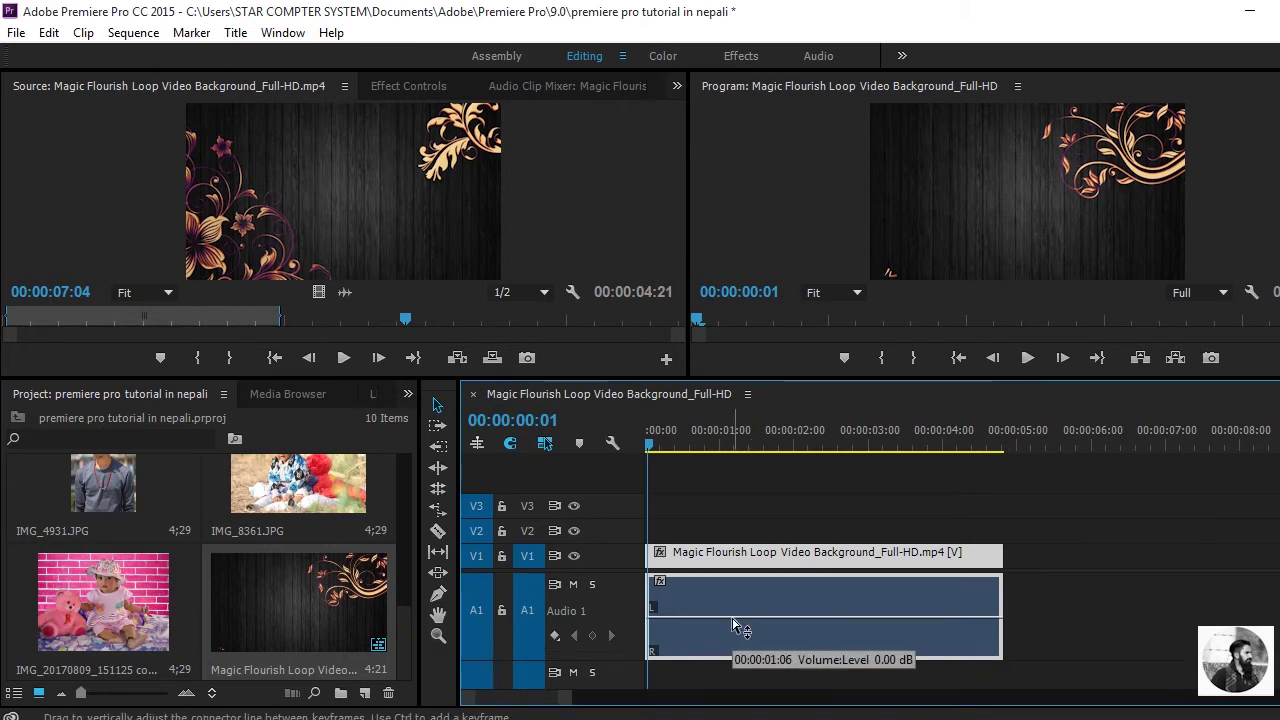
{"action": "mouse_move", "coordinate": [735, 624]}
{"action": "left_mouse_down"}
{"action": "mouse_move", "coordinate": [737, 638]}
{"action": "mouse_move", "coordinate": [737, 588]}
{"action": "mouse_move", "coordinate": [737, 624]}
{"action": "left_mouse_up"}
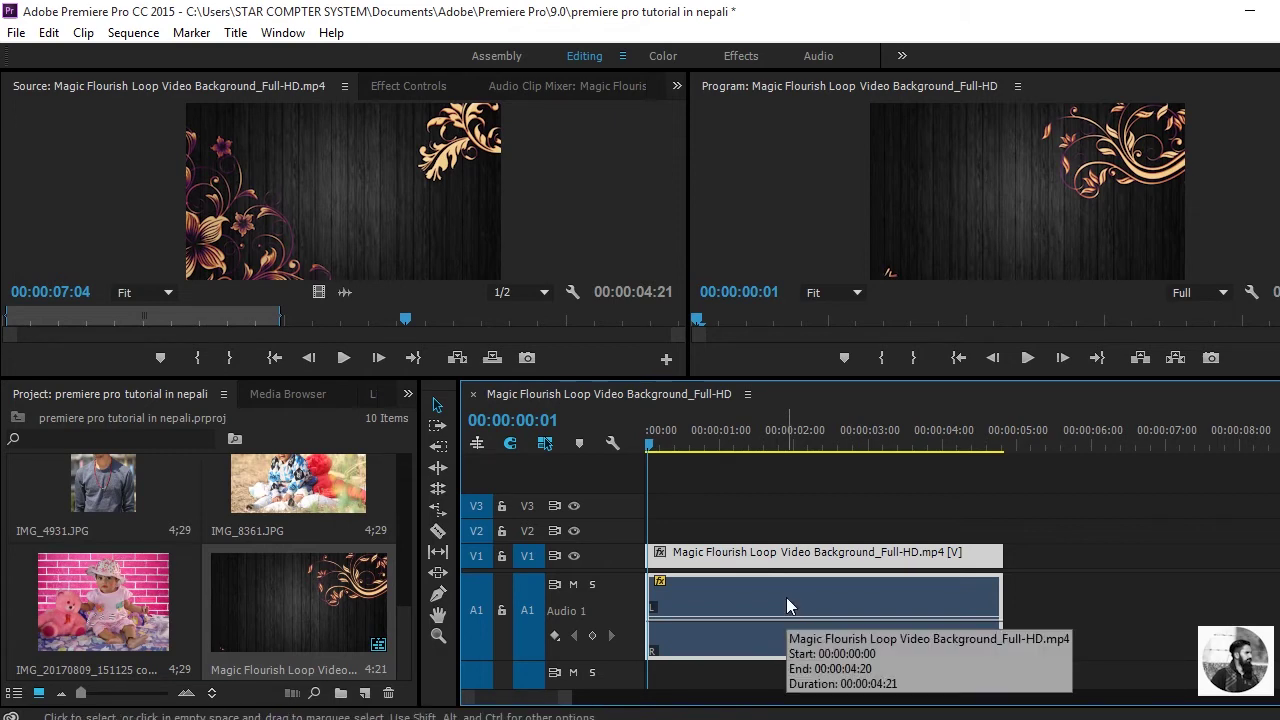
Unlink the Magic Flourish clip's audio from its video and delete only the audio part from A1
{"action": "key", "text": "Delete"}
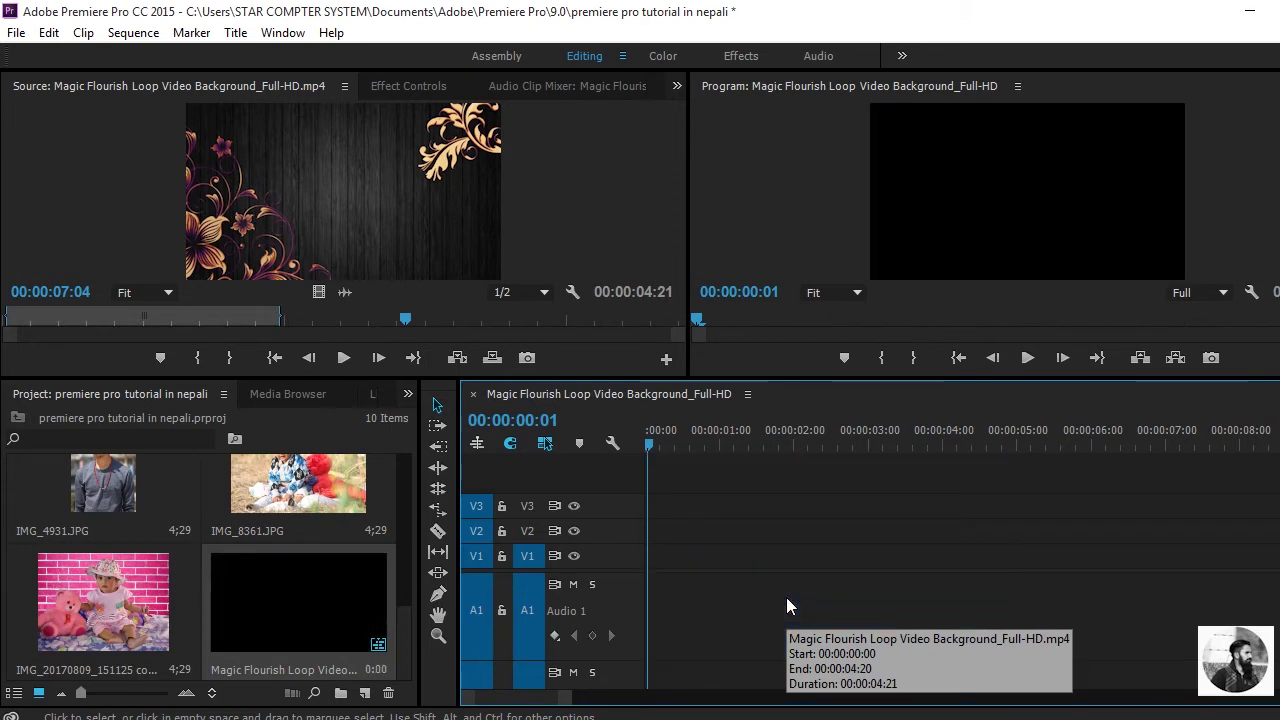
{"action": "key", "text": "ctrl+z"}
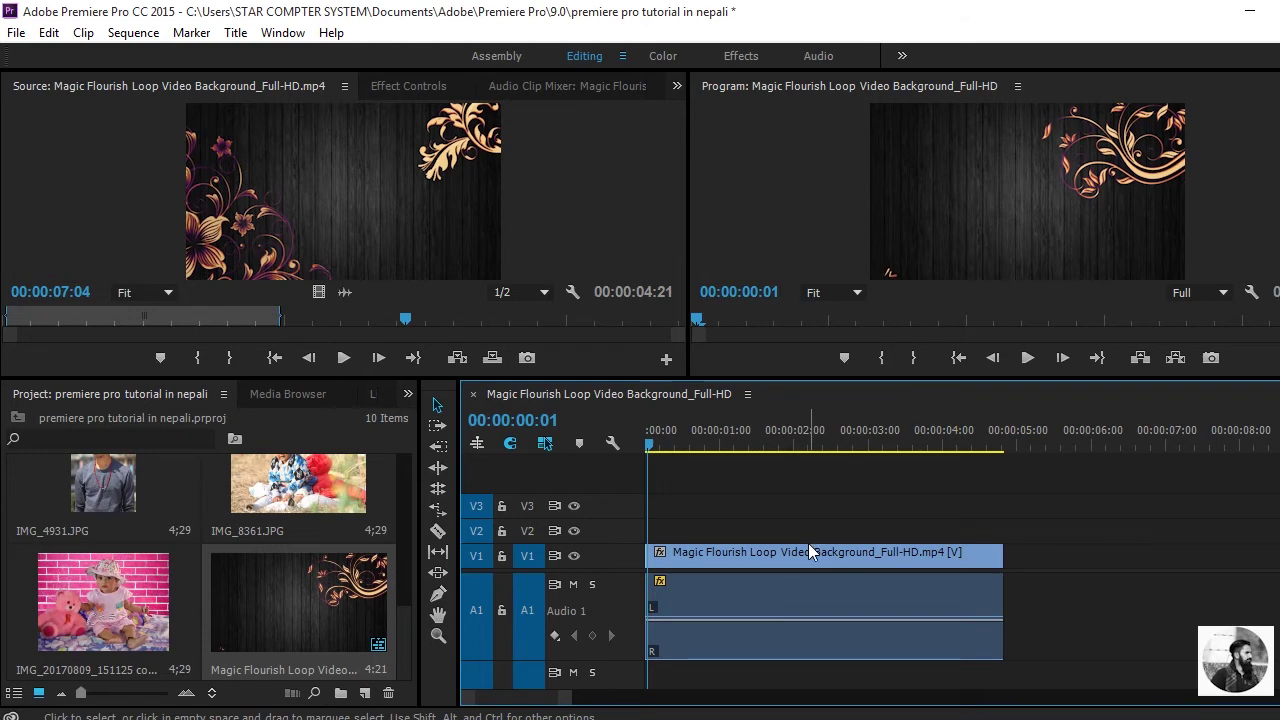
{"action": "right_click", "coordinate": [810, 556]}
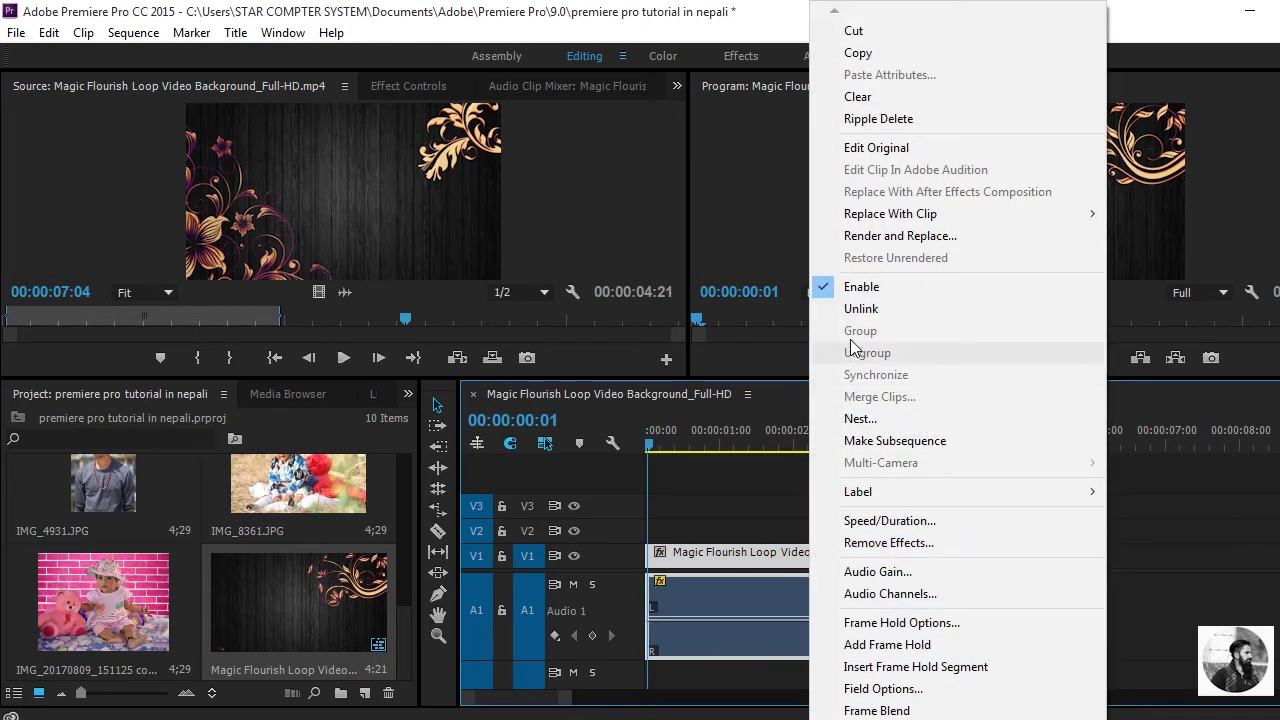
{"action": "left_click", "coordinate": [851, 318]}
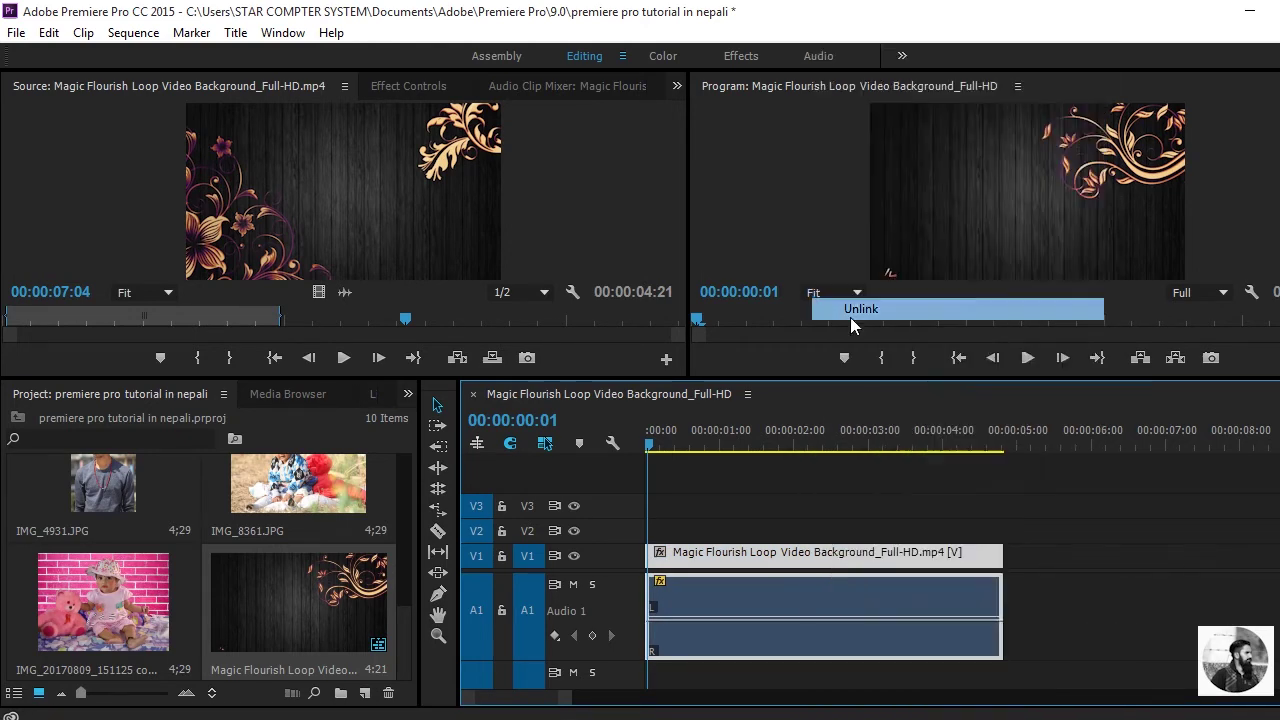
{"action": "left_click", "coordinate": [793, 599]}
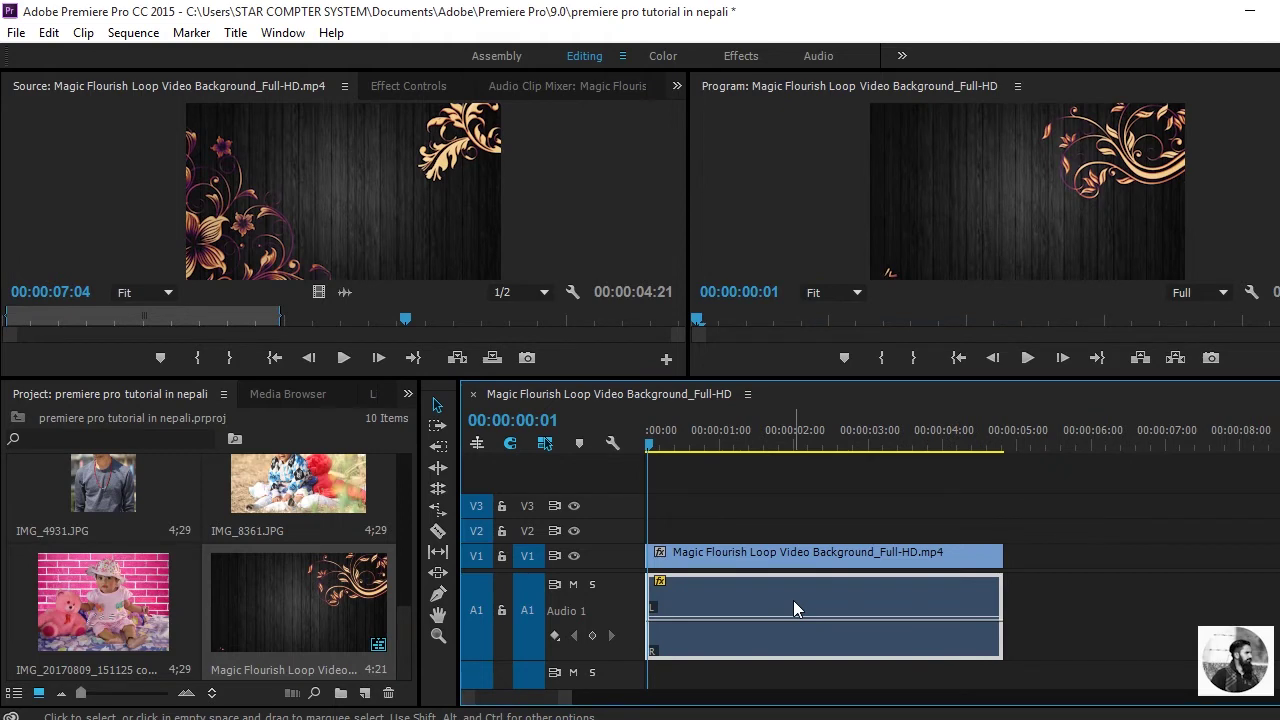
{"action": "key", "text": "Delete"}
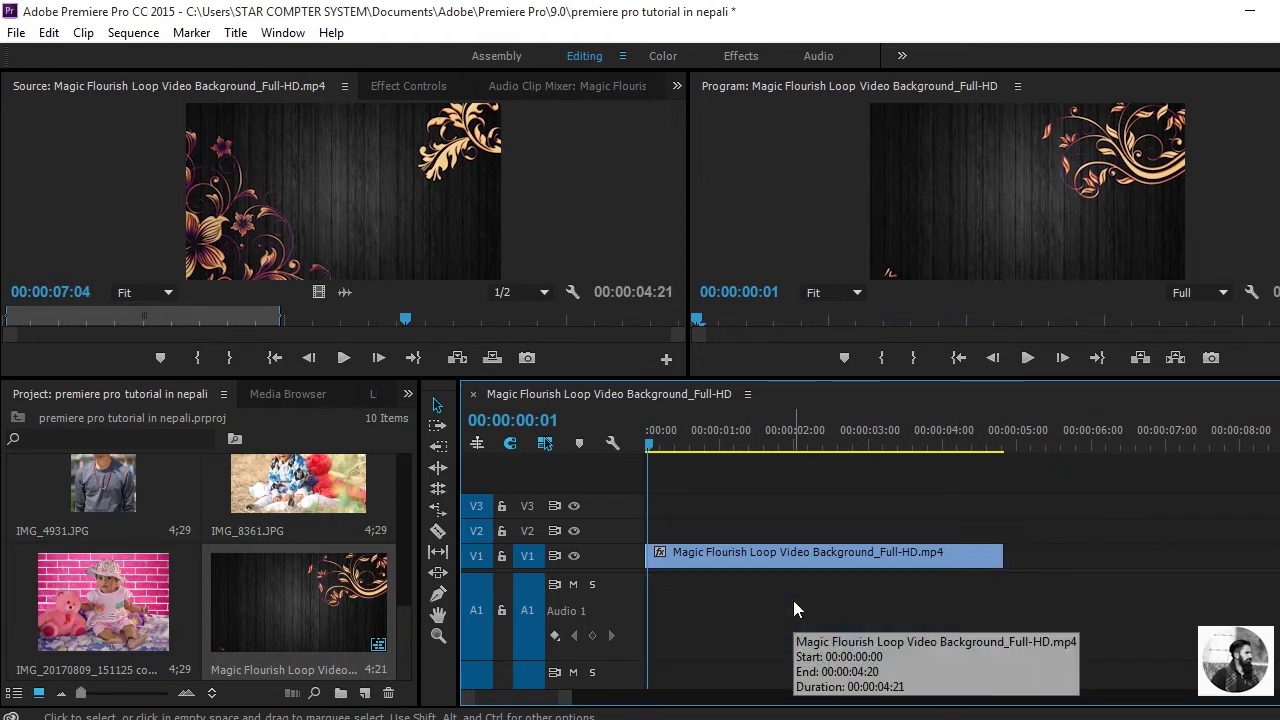
Split the V1 clip with the Razor tool at about 00:00:04:09 and delete the short piece at its end
{"action": "left_click", "coordinate": [822, 443]}
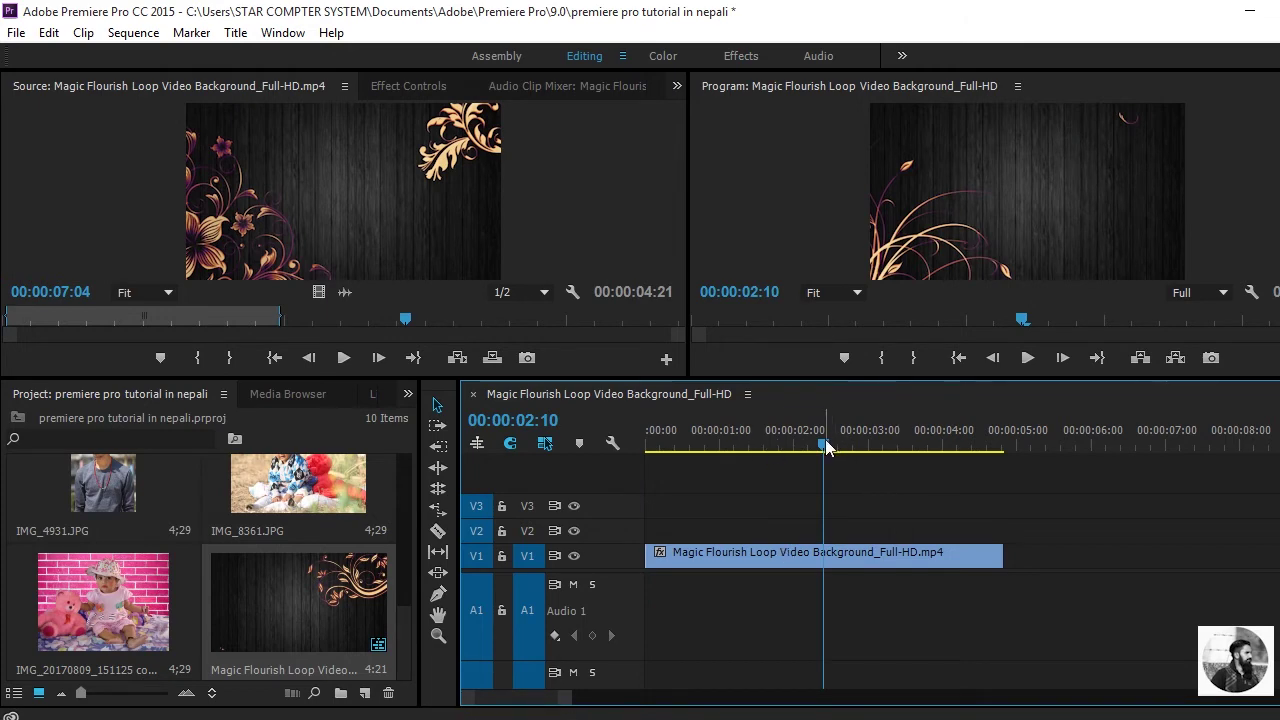
{"action": "left_click_drag", "start_coordinate": [826, 446], "coordinate": [997, 452]}
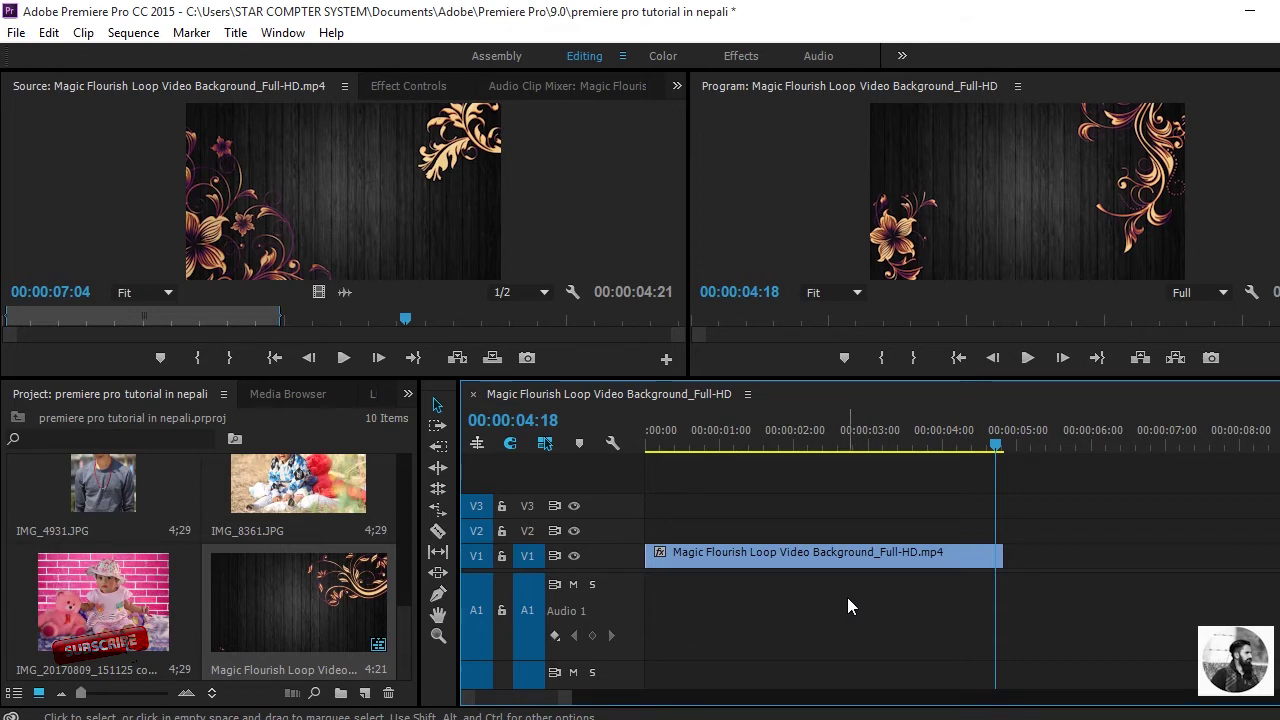
{"action": "left_click", "coordinate": [439, 428]}
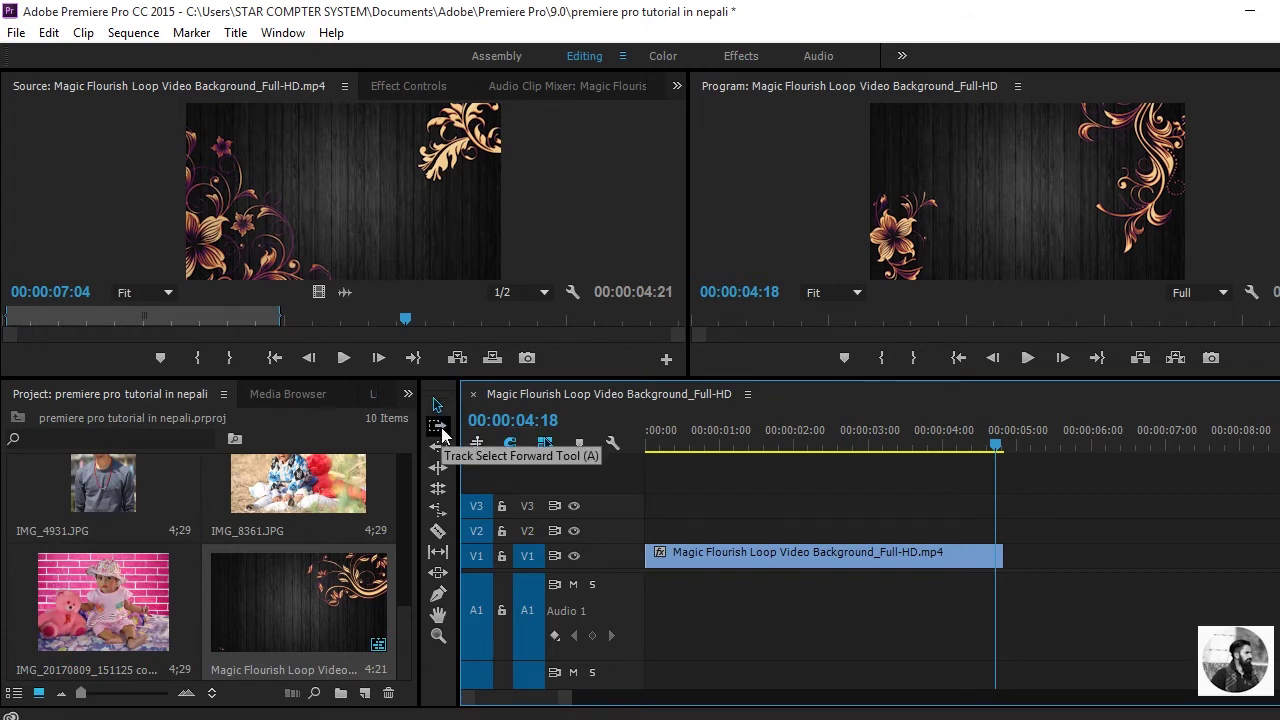
{"action": "left_click", "coordinate": [439, 447]}
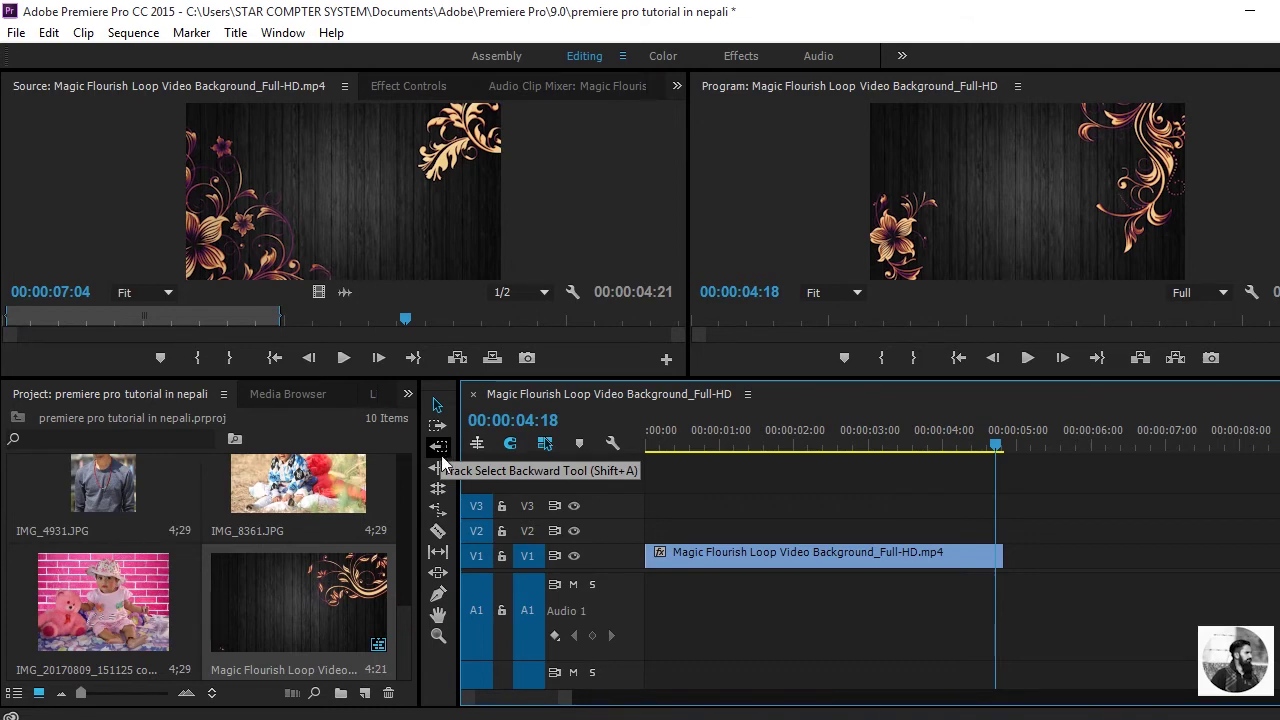
{"action": "left_click", "coordinate": [438, 532]}
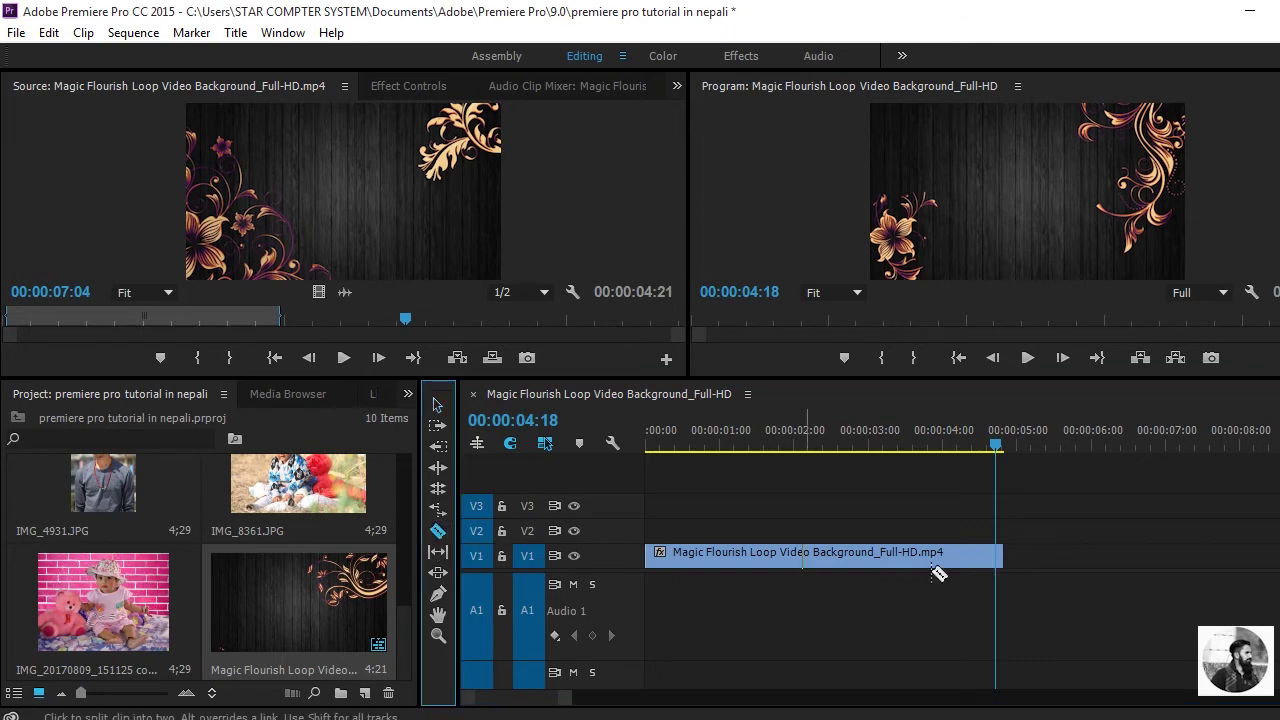
{"action": "left_click", "coordinate": [968, 552]}
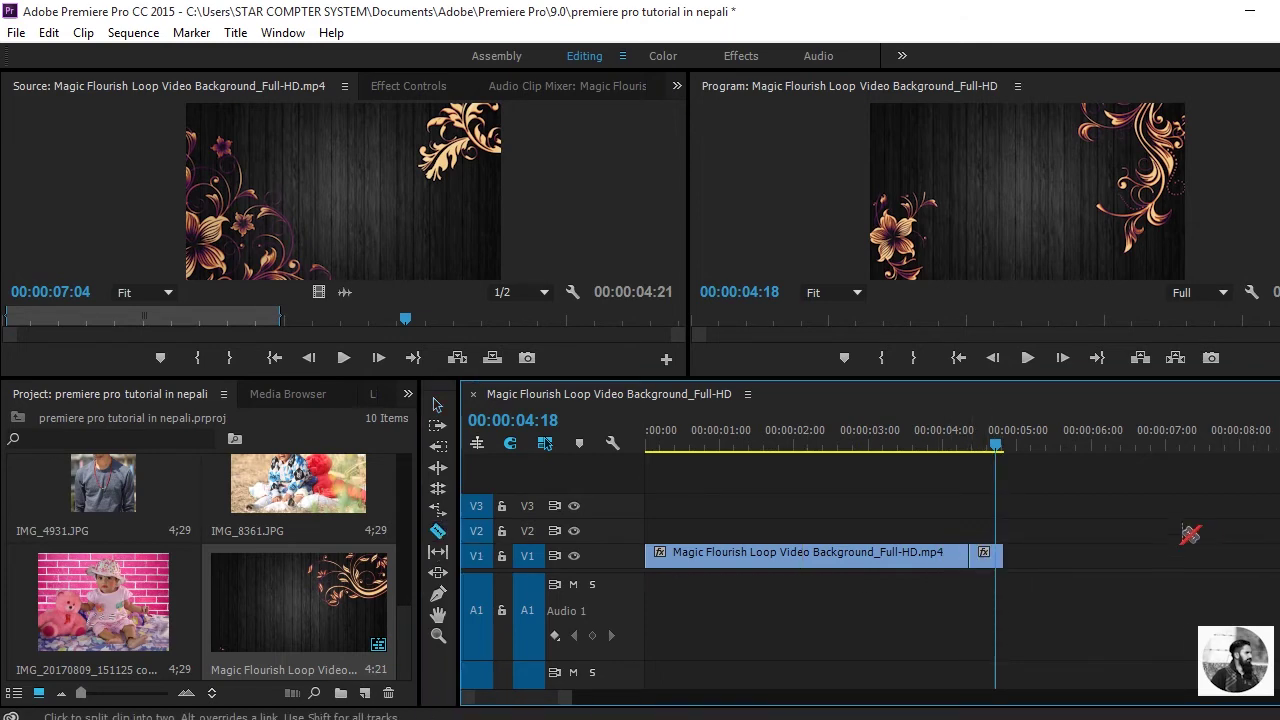
{"action": "left_click", "coordinate": [437, 404]}
{"action": "left_click", "coordinate": [990, 555]}
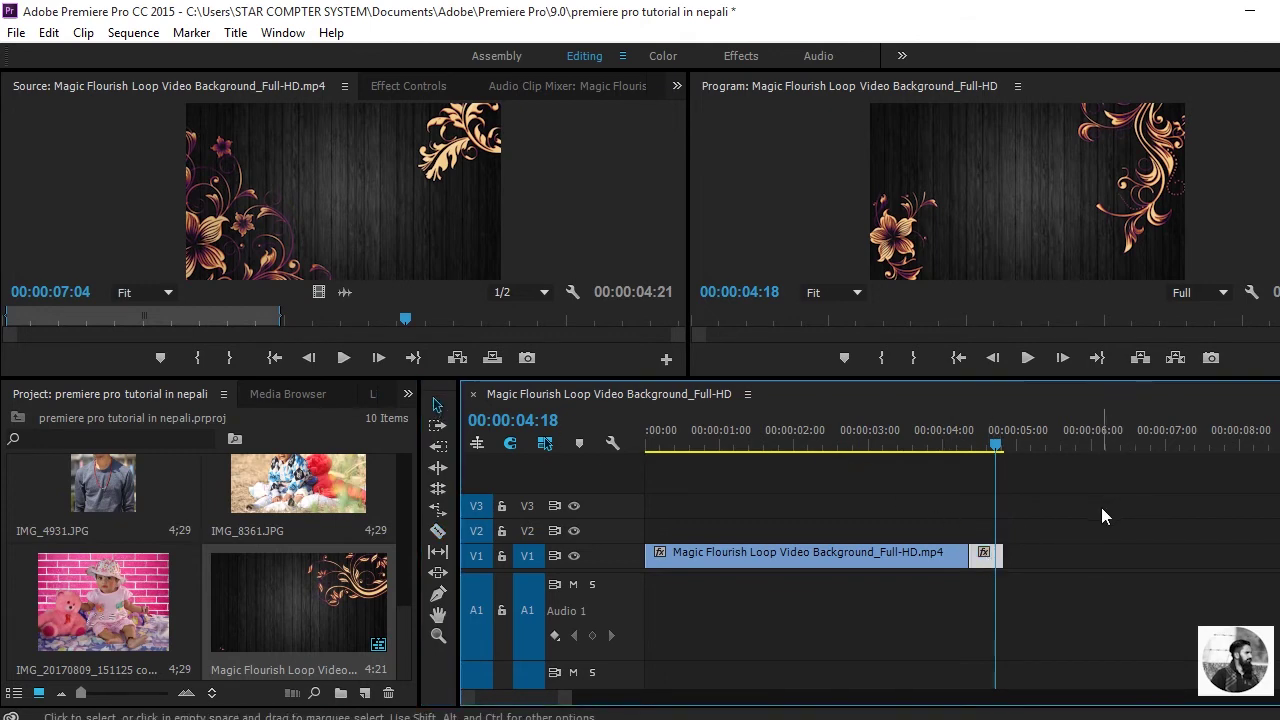
{"action": "key", "text": "Delete"}
Open the V1 clip in the Source monitor and split it with the Razor tool about half a second from the start
{"action": "left_click_drag", "start_coordinate": [991, 446], "coordinate": [740, 452]}
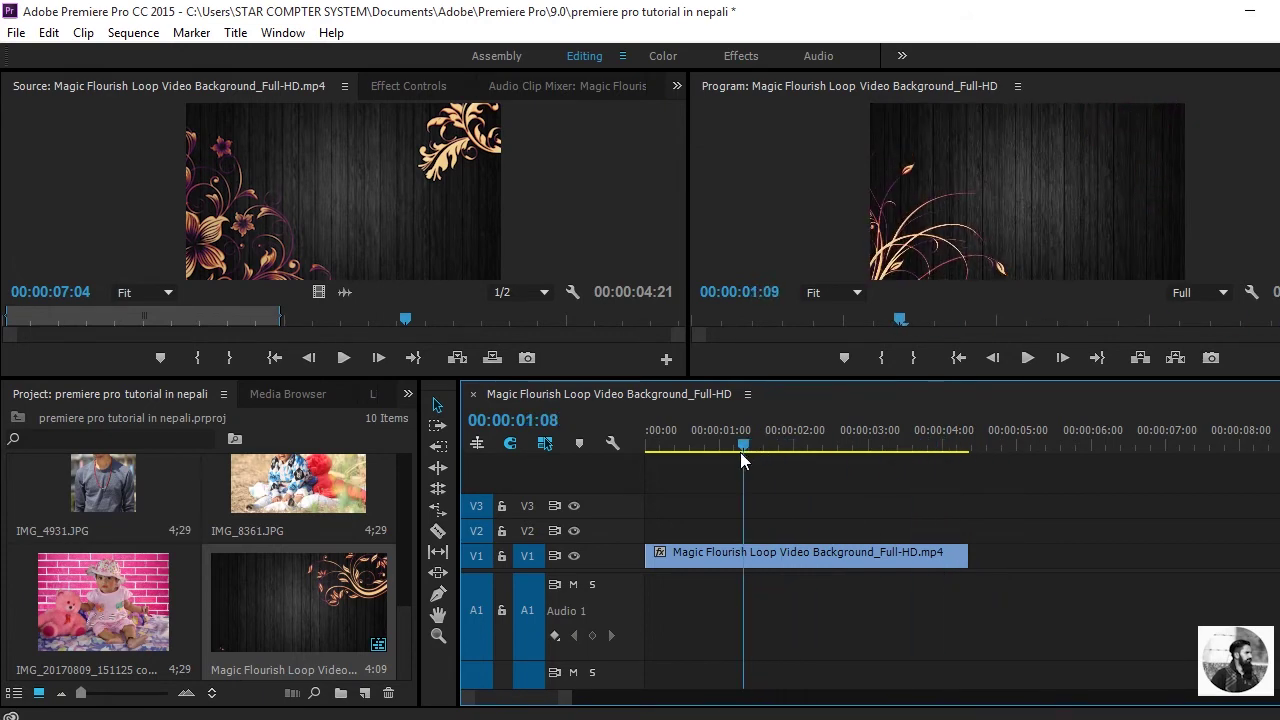
{"action": "double_click", "coordinate": [745, 555]}
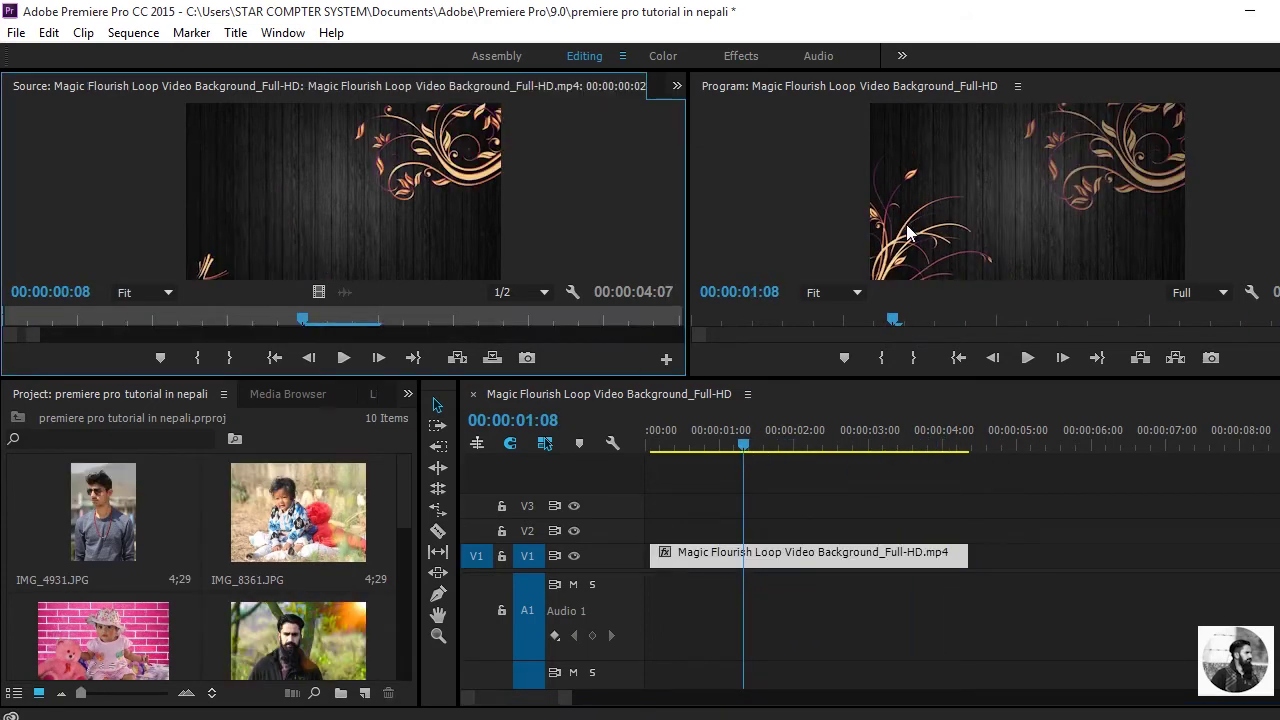
{"action": "key", "text": "c"}
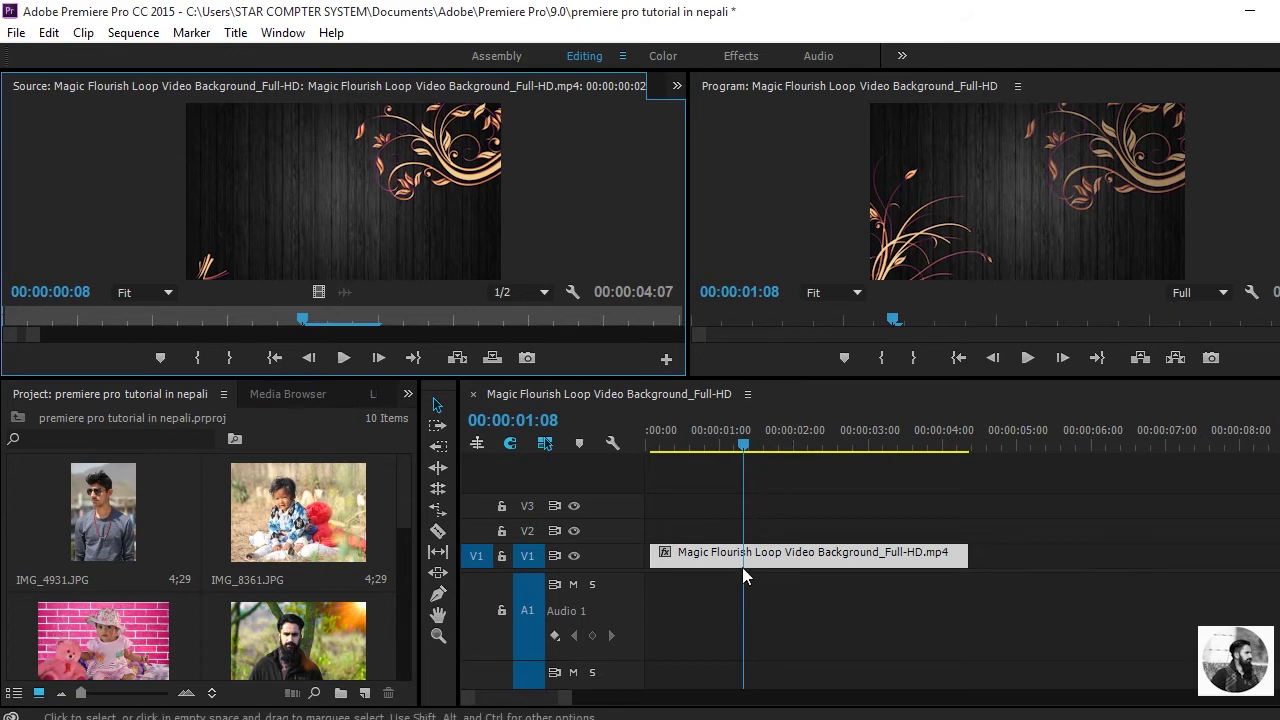
{"action": "left_click", "coordinate": [682, 556]}
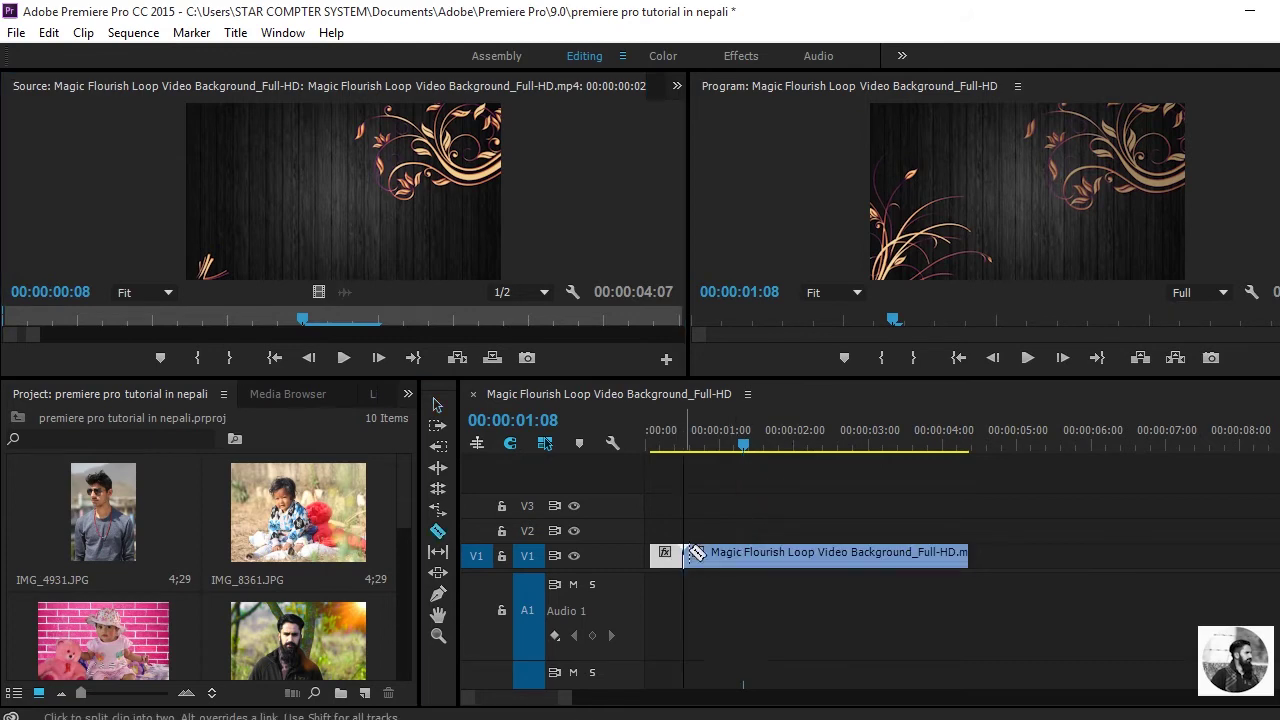
Switch to the Effects workspace and browse the Video Effects folder through the Adjust and Blur & Sharpen categories
{"action": "left_click", "coordinate": [736, 55]}
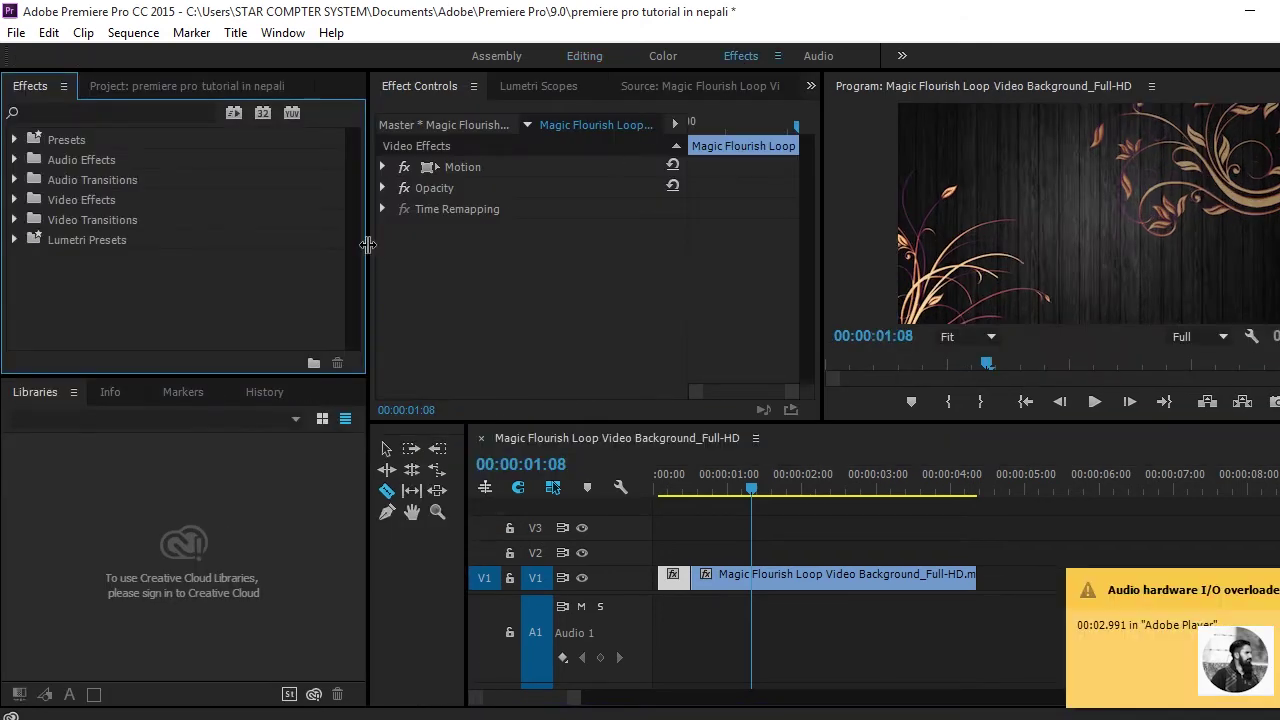
{"action": "left_click", "coordinate": [47, 110]}
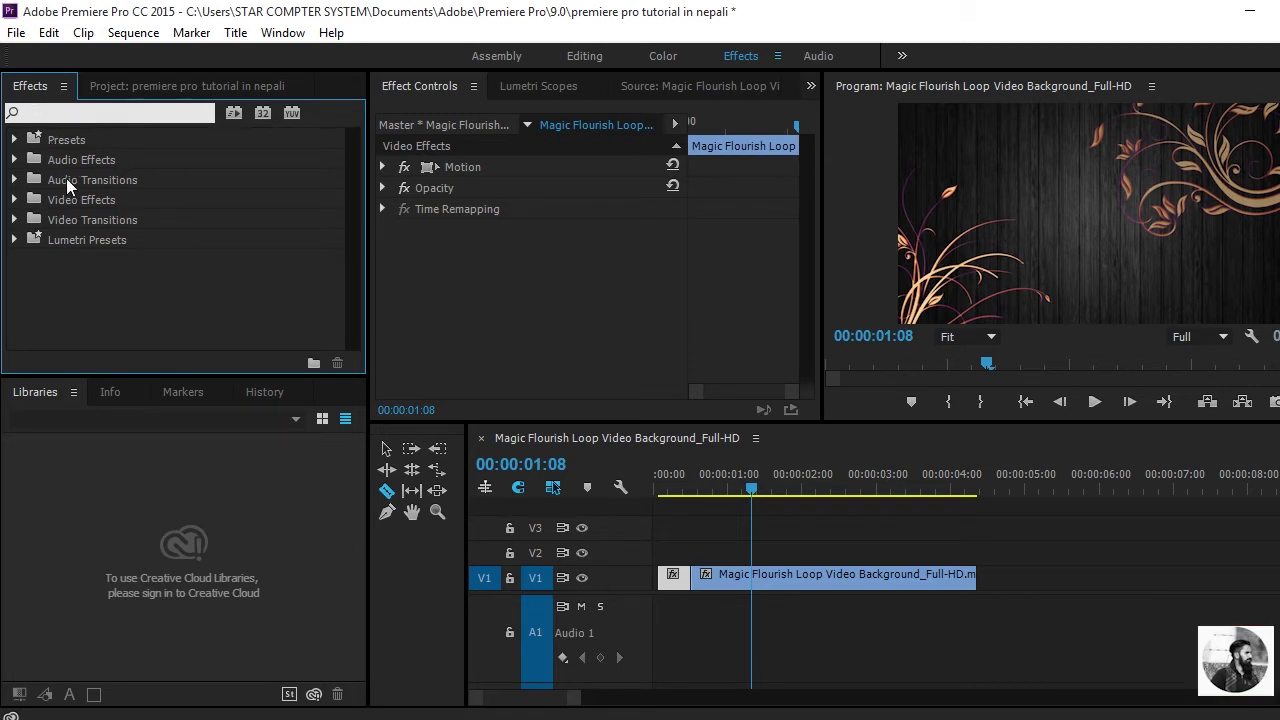
{"action": "left_click", "coordinate": [15, 200]}
{"action": "left_click", "coordinate": [28, 219]}
{"action": "scroll", "coordinate": [86, 277], "scroll_direction": "down", "scroll_amount": 2}
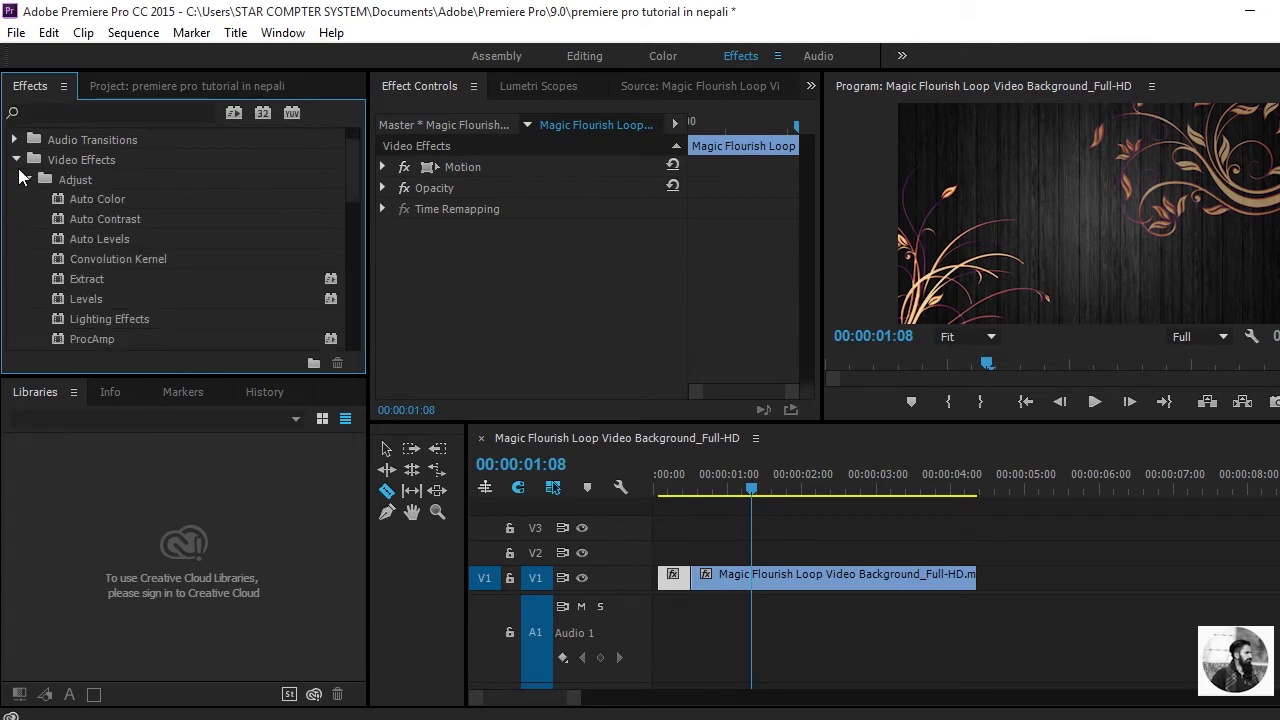
{"action": "left_click", "coordinate": [16, 160]}
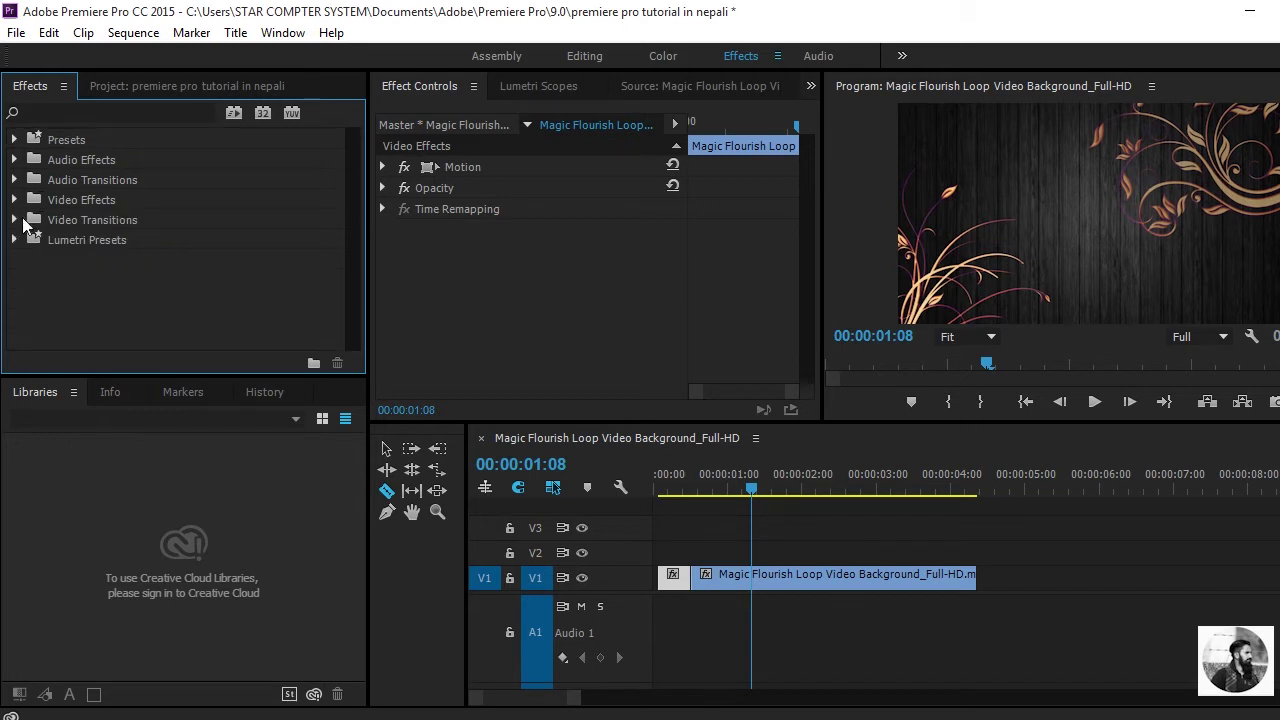
{"action": "left_click", "coordinate": [15, 200]}
{"action": "scroll", "coordinate": [83, 224], "scroll_direction": "down", "scroll_amount": 4}
{"action": "scroll", "coordinate": [80, 225], "scroll_direction": "down", "scroll_amount": 3}
{"action": "scroll", "coordinate": [82, 229], "scroll_direction": "up", "scroll_amount": 2}
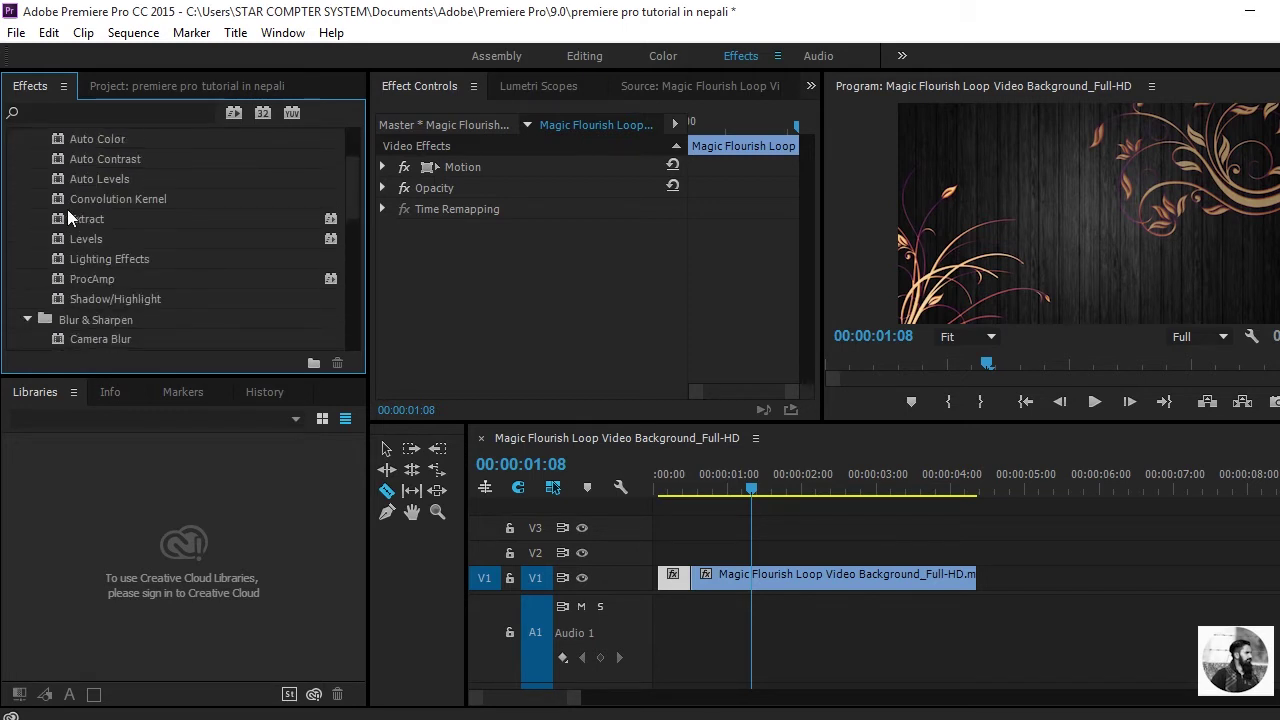
Apply the Gaussian Blur effect from Blur & Sharpen to the short first piece of the V1 background clip
{"action": "scroll", "coordinate": [32, 176], "scroll_direction": "up", "scroll_amount": 2}
{"action": "left_click", "coordinate": [25, 160]}
{"action": "scroll", "coordinate": [62, 205], "scroll_direction": "down", "scroll_amount": 1}
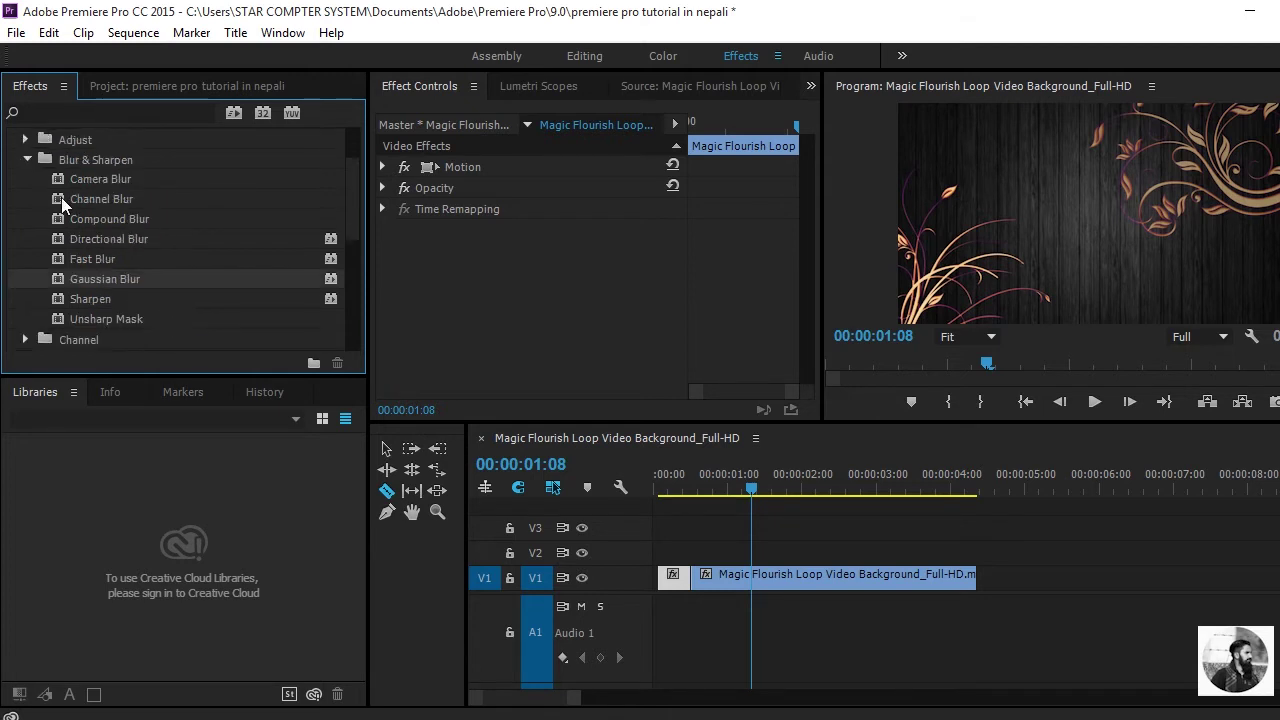
{"action": "left_click_drag", "start_coordinate": [120, 278], "coordinate": [674, 574]}
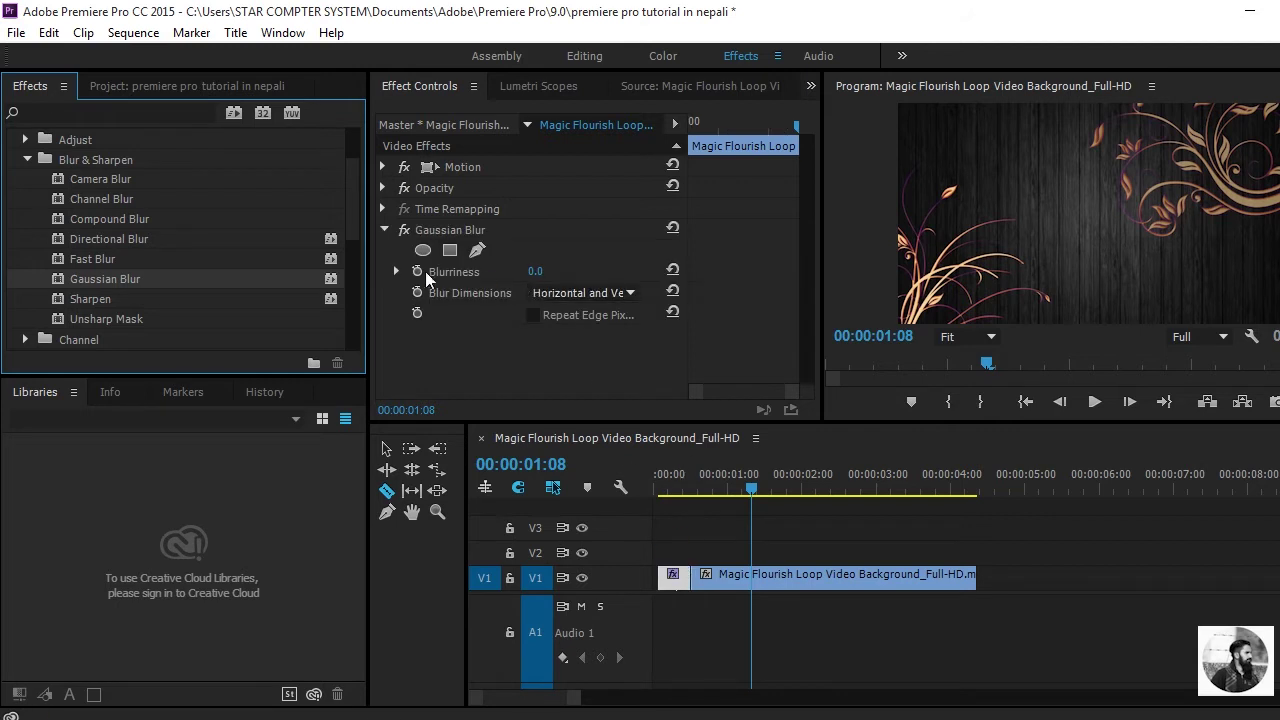
Move the playhead onto the short first clip at 00:00:00:09 and raise its Gaussian Blur Blurriness to 78
{"action": "left_click", "coordinate": [538, 273]}
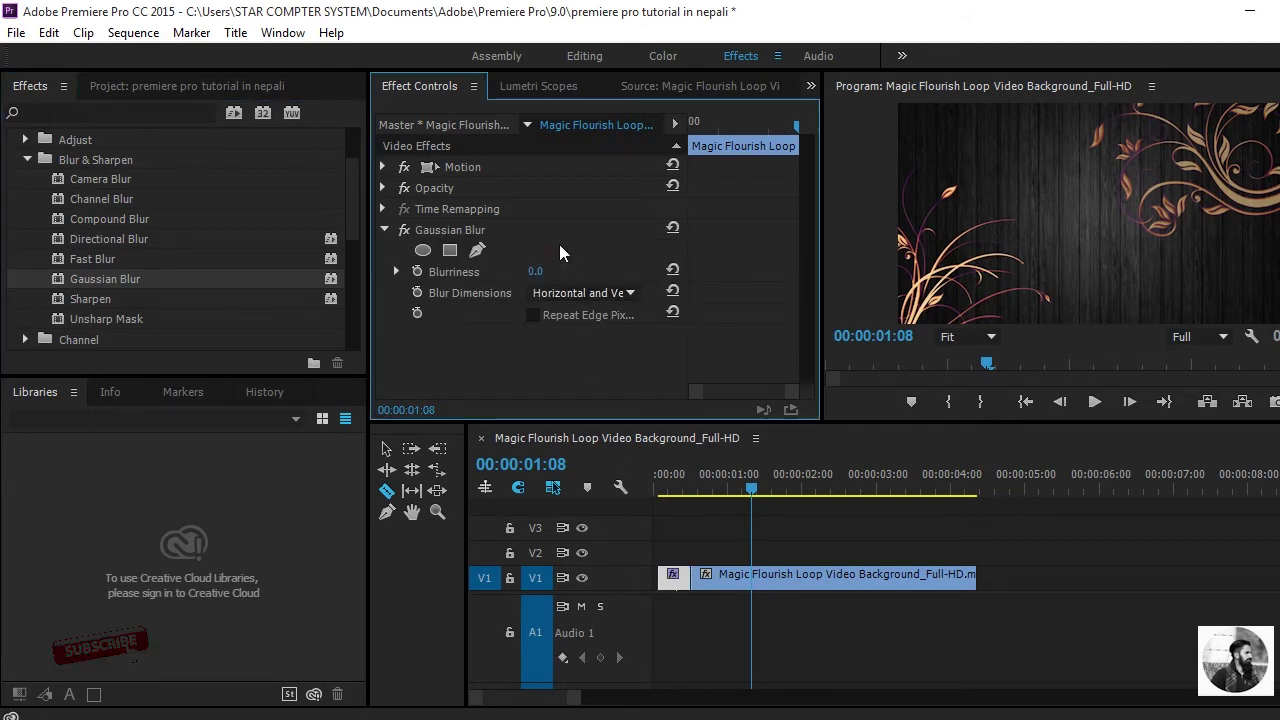
{"action": "type", "text": "12"}
{"action": "key", "text": "Return"}
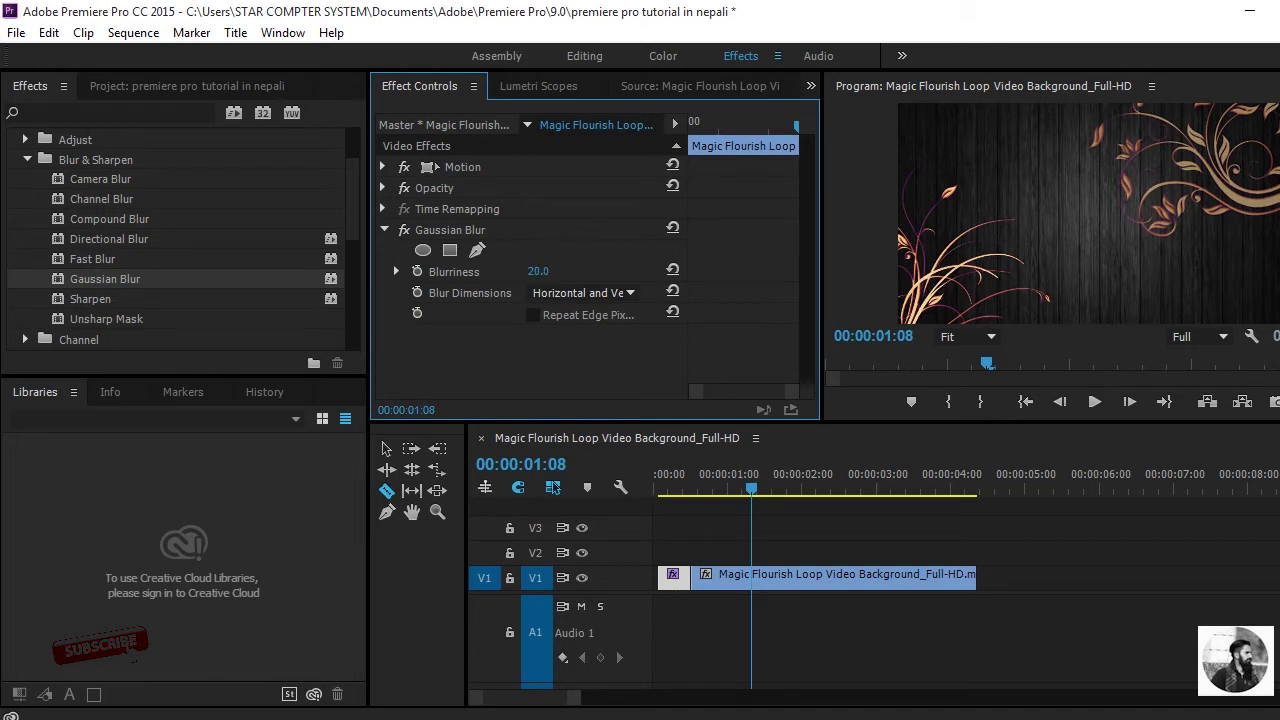
{"action": "left_click_drag", "start_coordinate": [750, 493], "coordinate": [679, 500]}
{"action": "left_click_drag", "start_coordinate": [531, 272], "coordinate": [579, 272]}
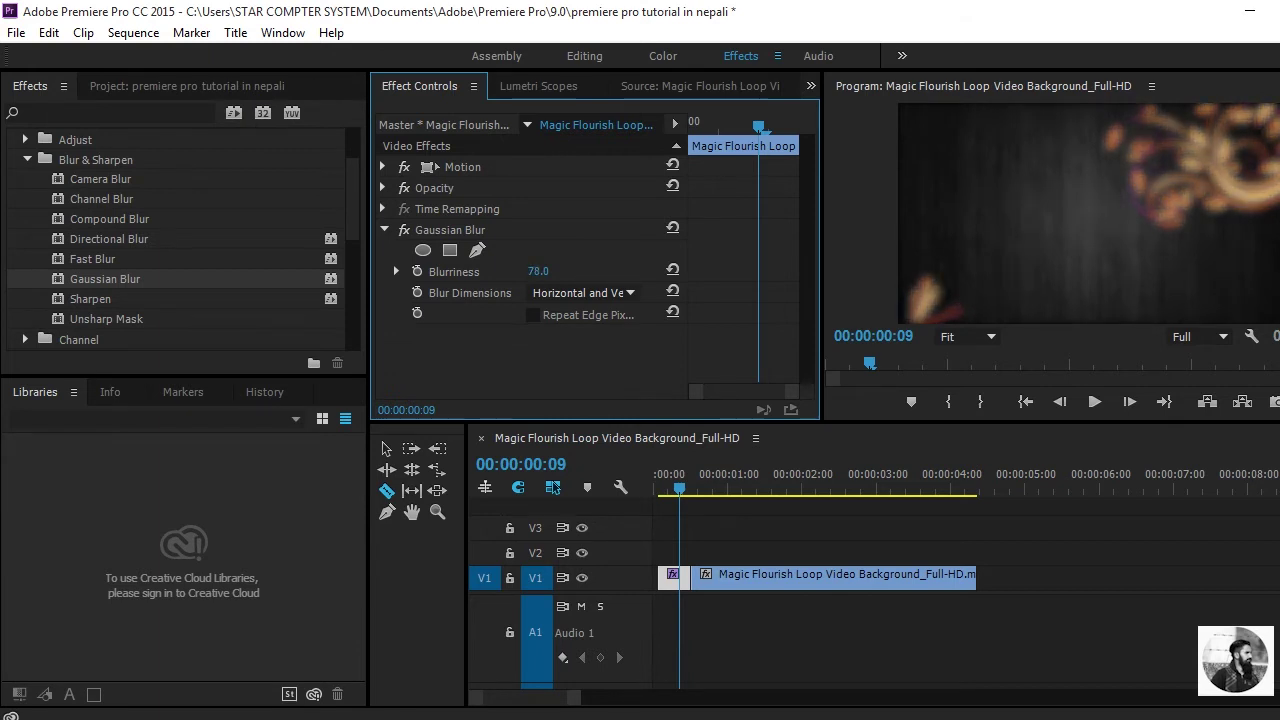
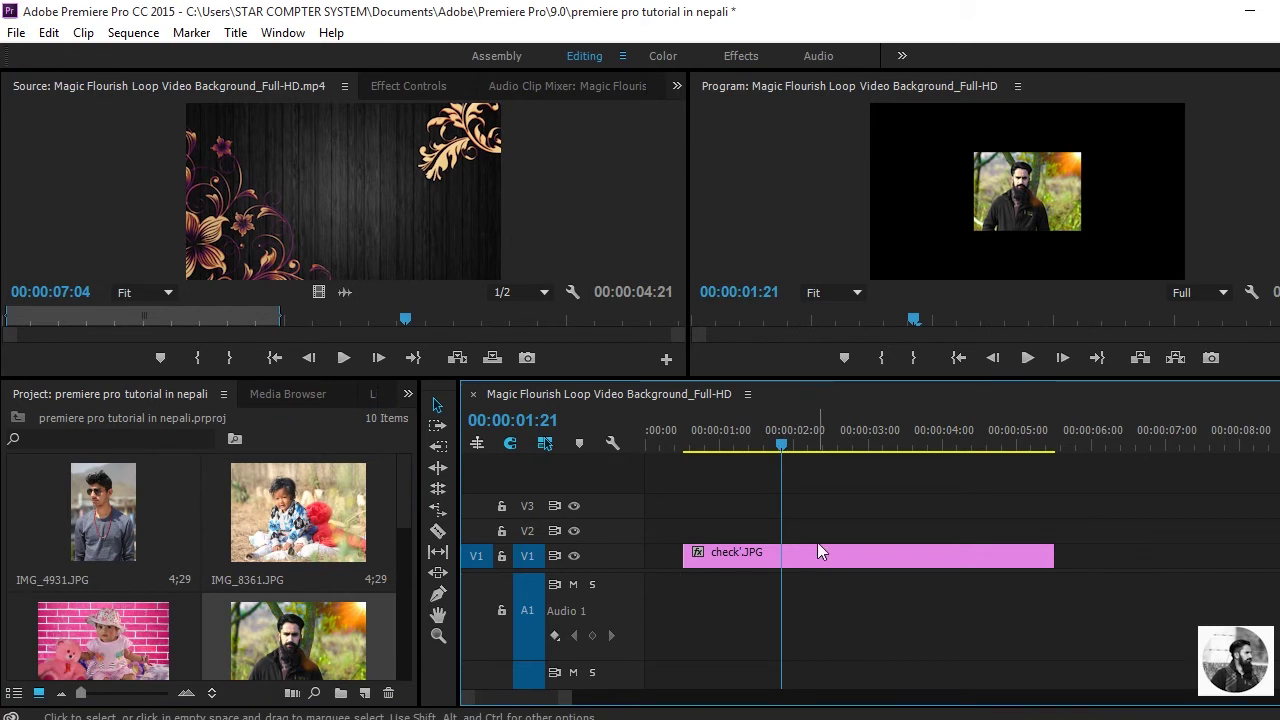
Move the playhead to 00:00:00:14 and enlarge the check'.JPG picture until it fills the frame
{"action": "left_click_drag", "start_coordinate": [780, 446], "coordinate": [693, 450]}
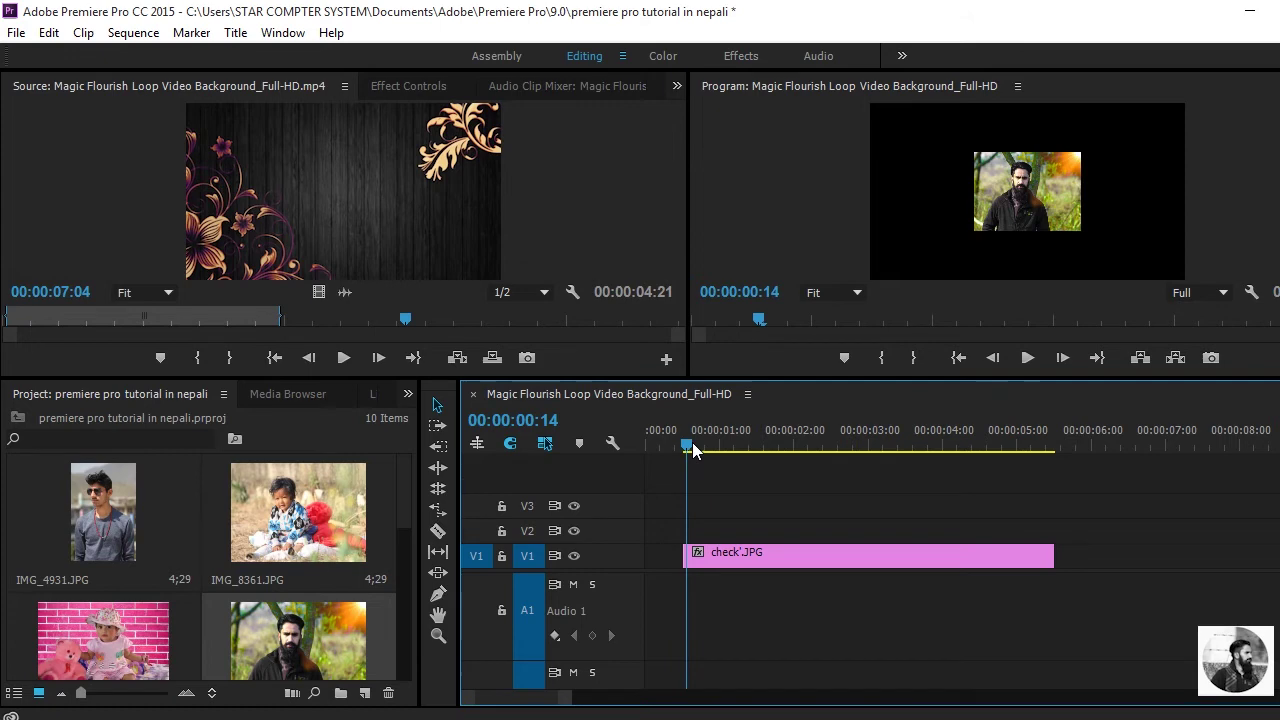
{"action": "left_click", "coordinate": [995, 221]}
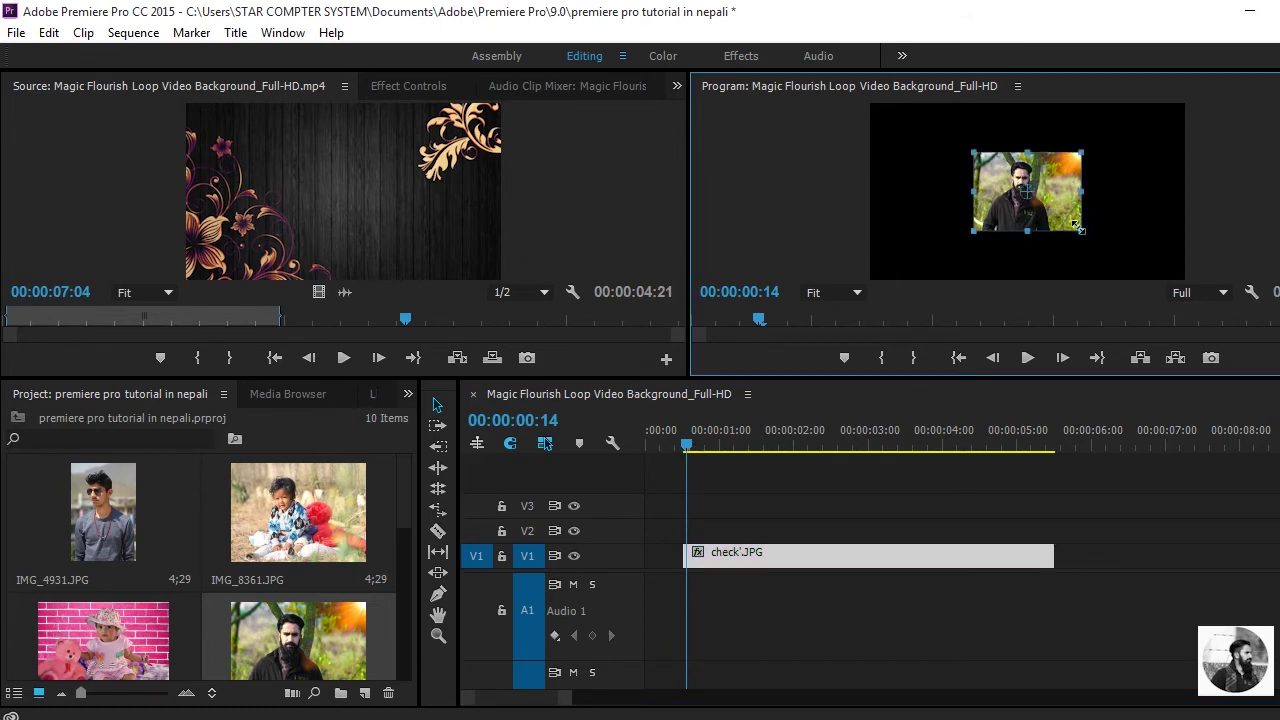
{"action": "left_click_drag", "start_coordinate": [1080, 232], "coordinate": [1215, 305]}
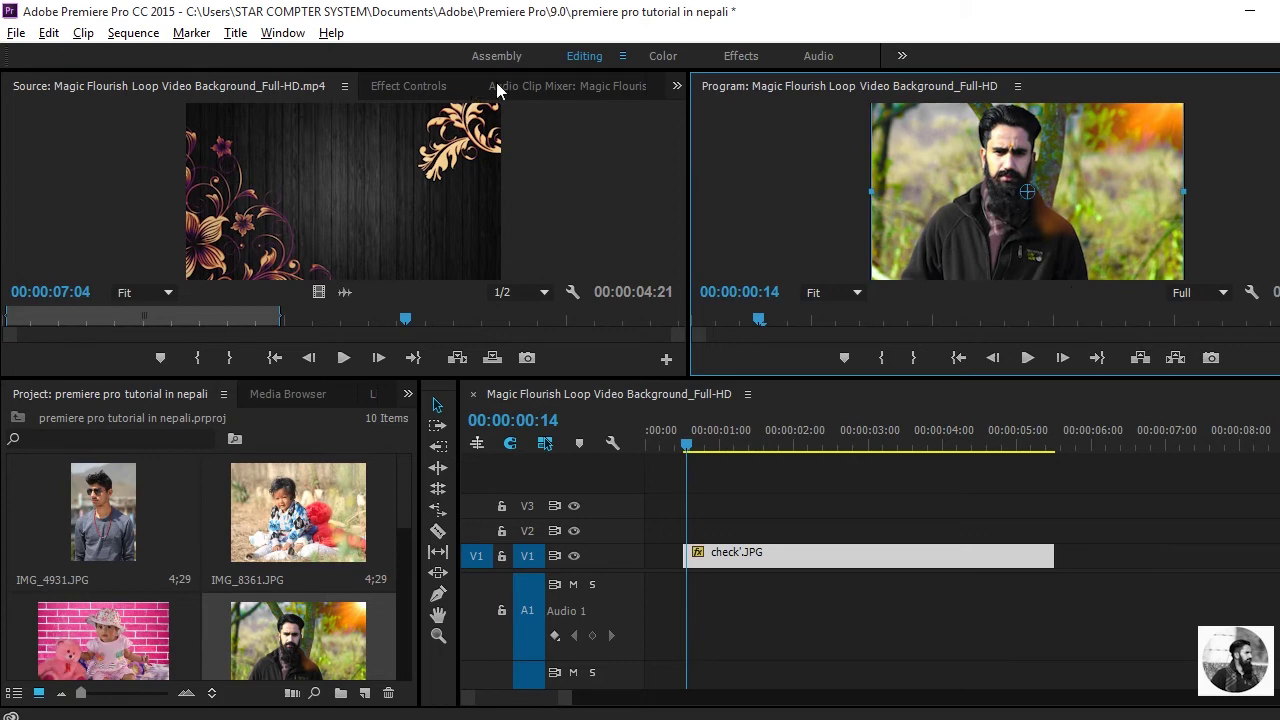
Switch to the Effects workspace and apply the Cube Spin transition from 3D Motion to the start of the check'.JPG clip
{"action": "left_click", "coordinate": [740, 56]}
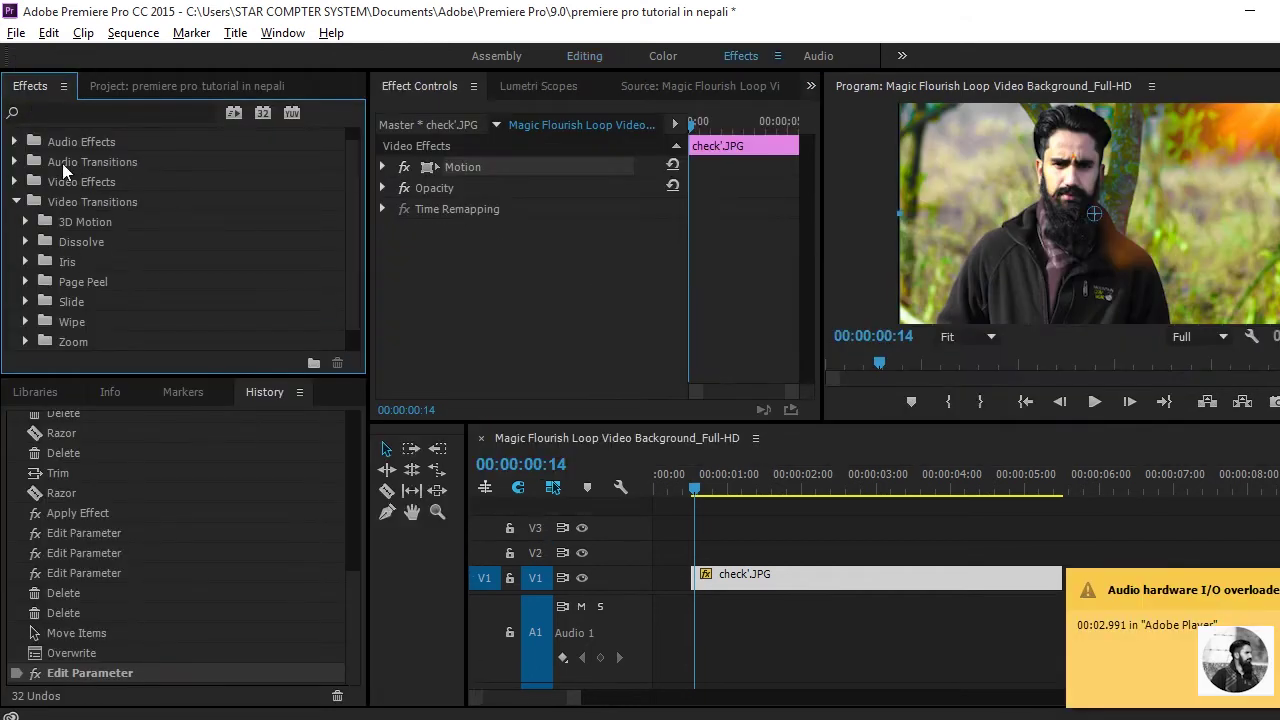
{"action": "double_click", "coordinate": [66, 224]}
{"action": "left_click_drag", "start_coordinate": [67, 243], "coordinate": [643, 549]}
{"action": "left_click_drag", "start_coordinate": [697, 582], "coordinate": [697, 578]}
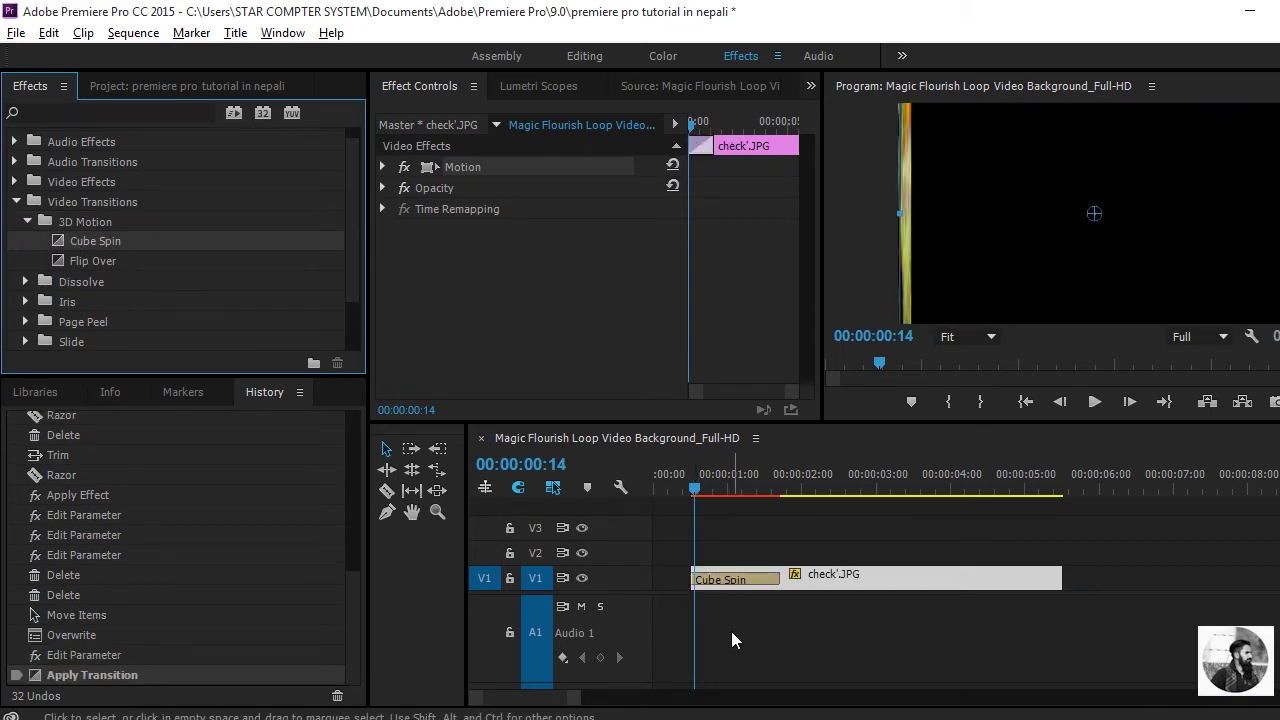
Play back the Cube Spin transition, restarting from before the clip begins
{"action": "left_click", "coordinate": [1093, 403]}
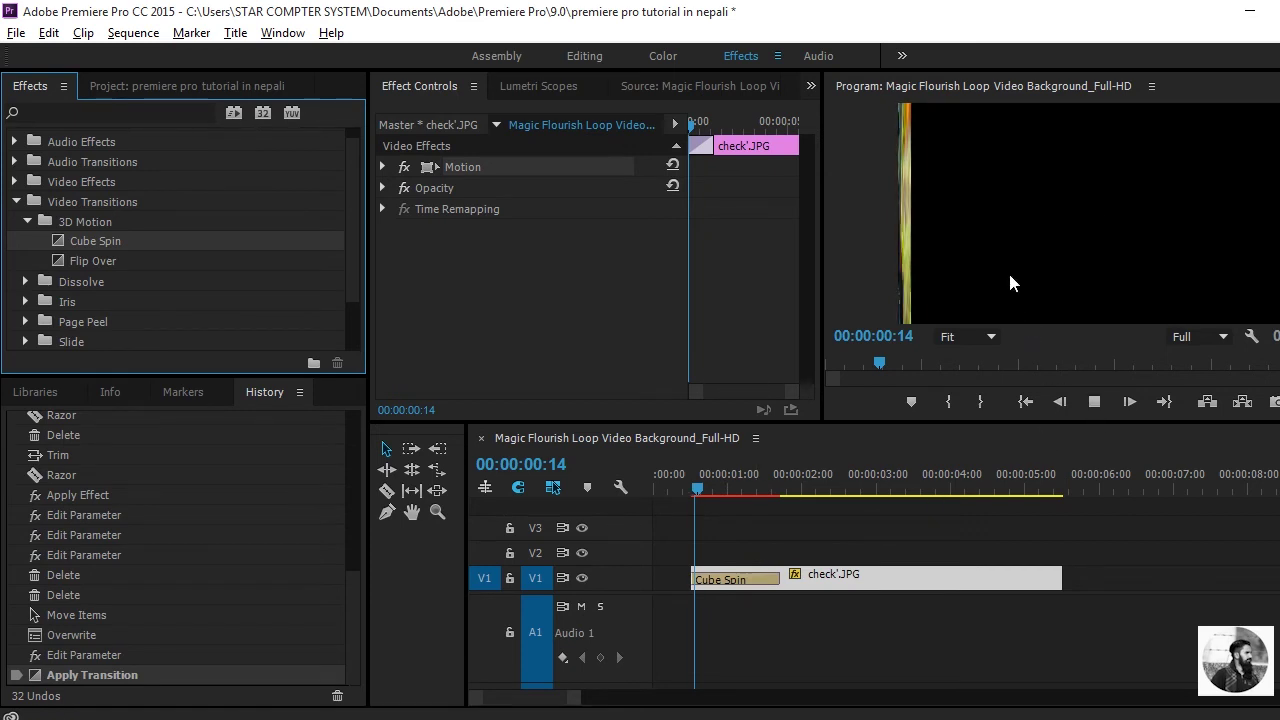
{"action": "key", "text": "space"}
{"action": "left_click_drag", "start_coordinate": [849, 488], "coordinate": [668, 486]}
{"action": "key", "text": "space"}
{"action": "key", "text": "space"}
Open the Cube Spin transition's settings, try a vertical spin direction and play back the result
{"action": "left_click", "coordinate": [753, 576]}
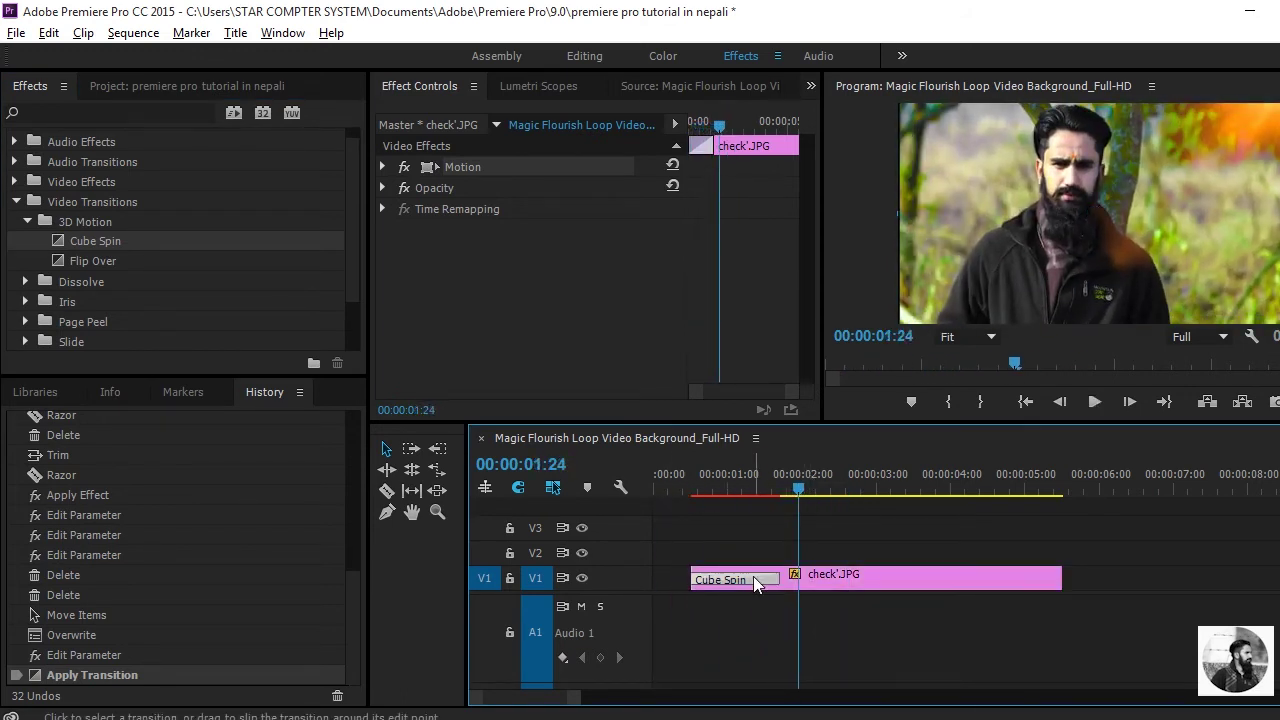
{"action": "double_click", "coordinate": [753, 576]}
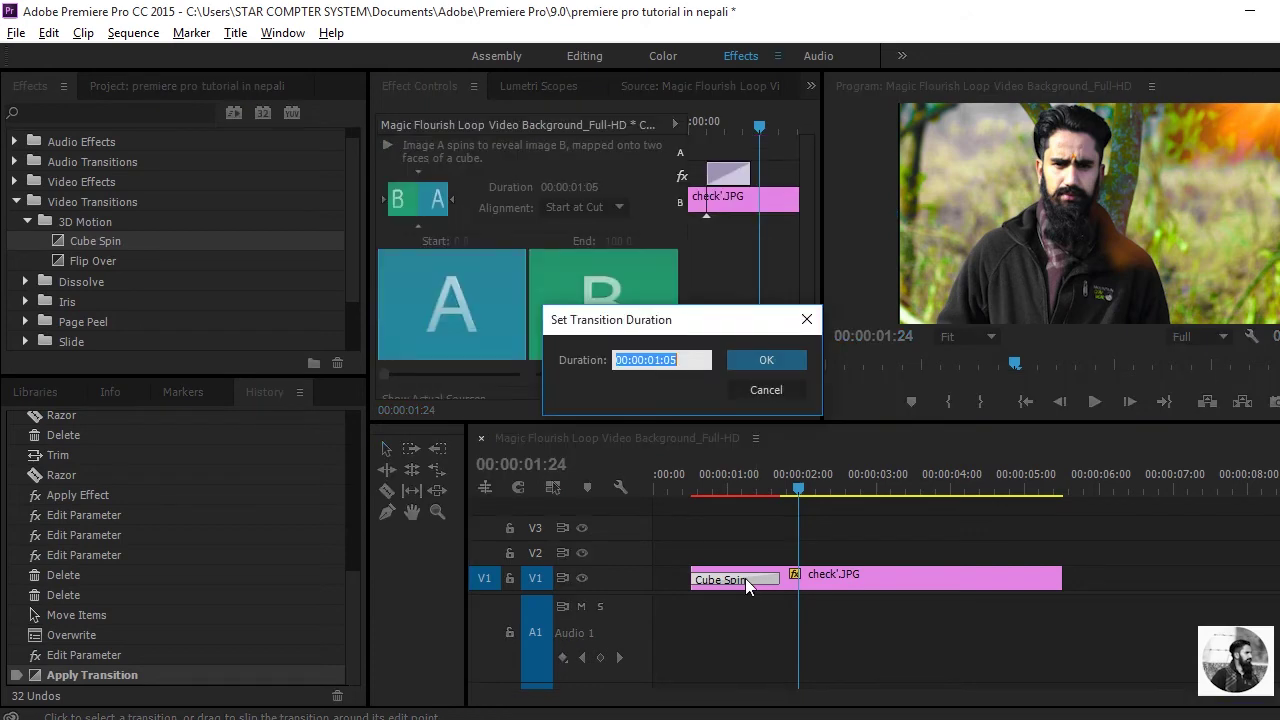
{"action": "left_click", "coordinate": [805, 320]}
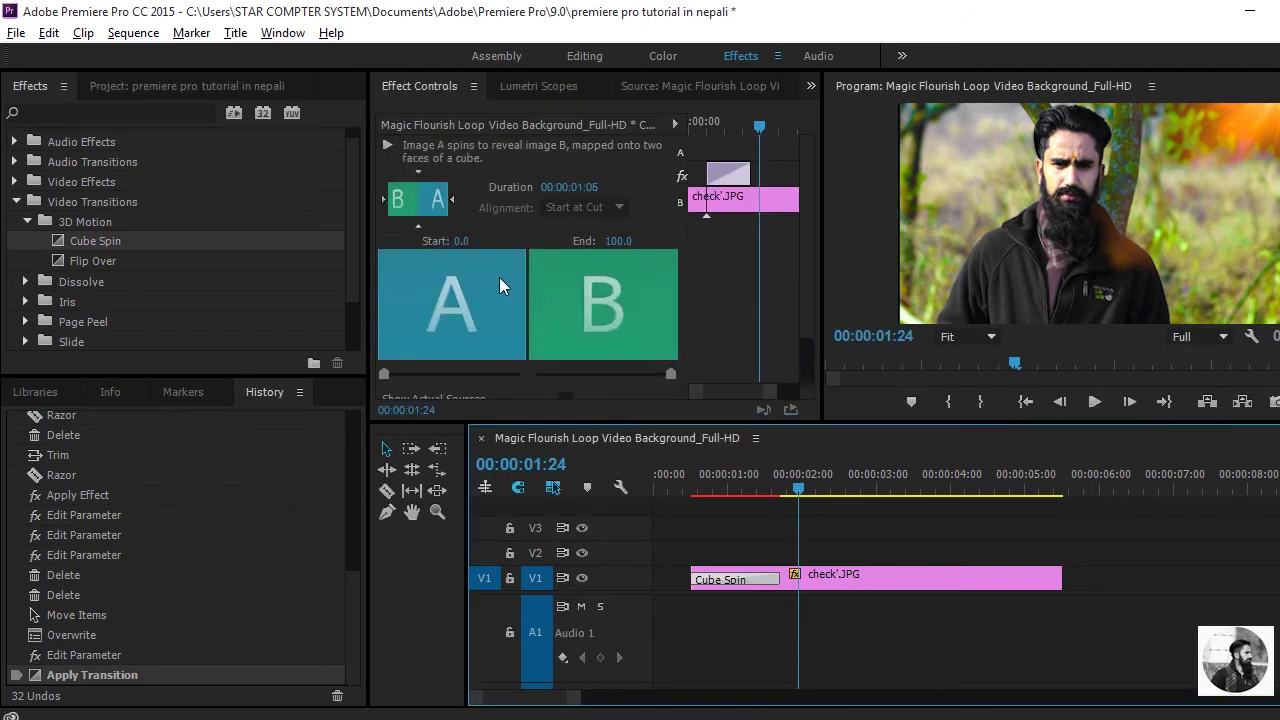
{"action": "left_click", "coordinate": [420, 169]}
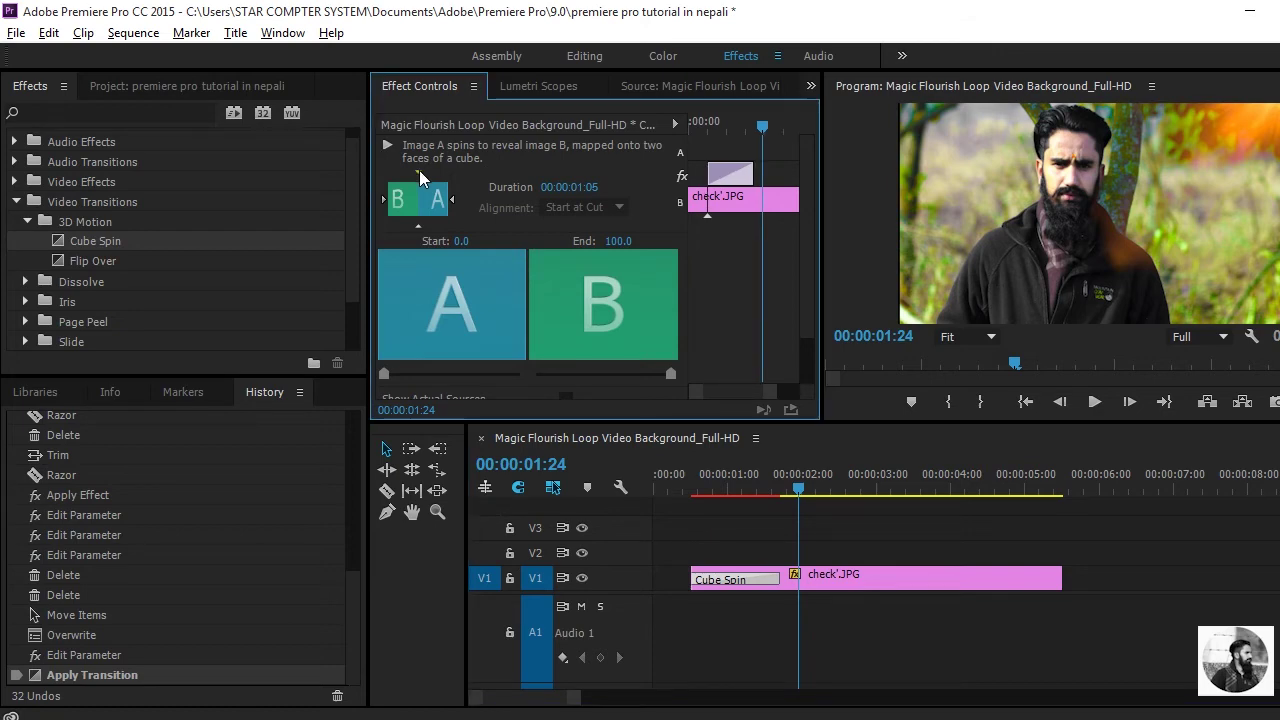
{"action": "left_click", "coordinate": [419, 171]}
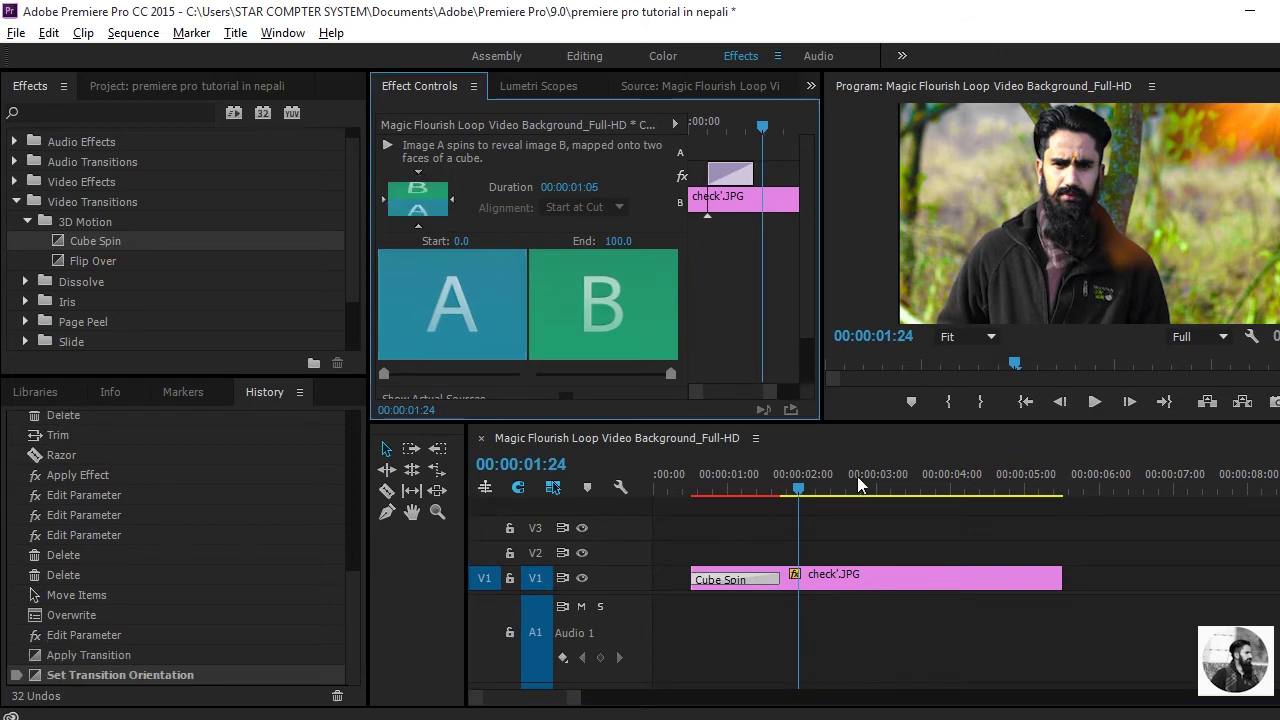
{"action": "left_click_drag", "start_coordinate": [788, 479], "coordinate": [689, 478]}
{"action": "key", "text": "space"}
{"action": "left_click", "coordinate": [1094, 401]}
Set the Cube Spin transition's direction back to horizontal and play it back from before the clip
{"action": "left_click", "coordinate": [451, 200]}
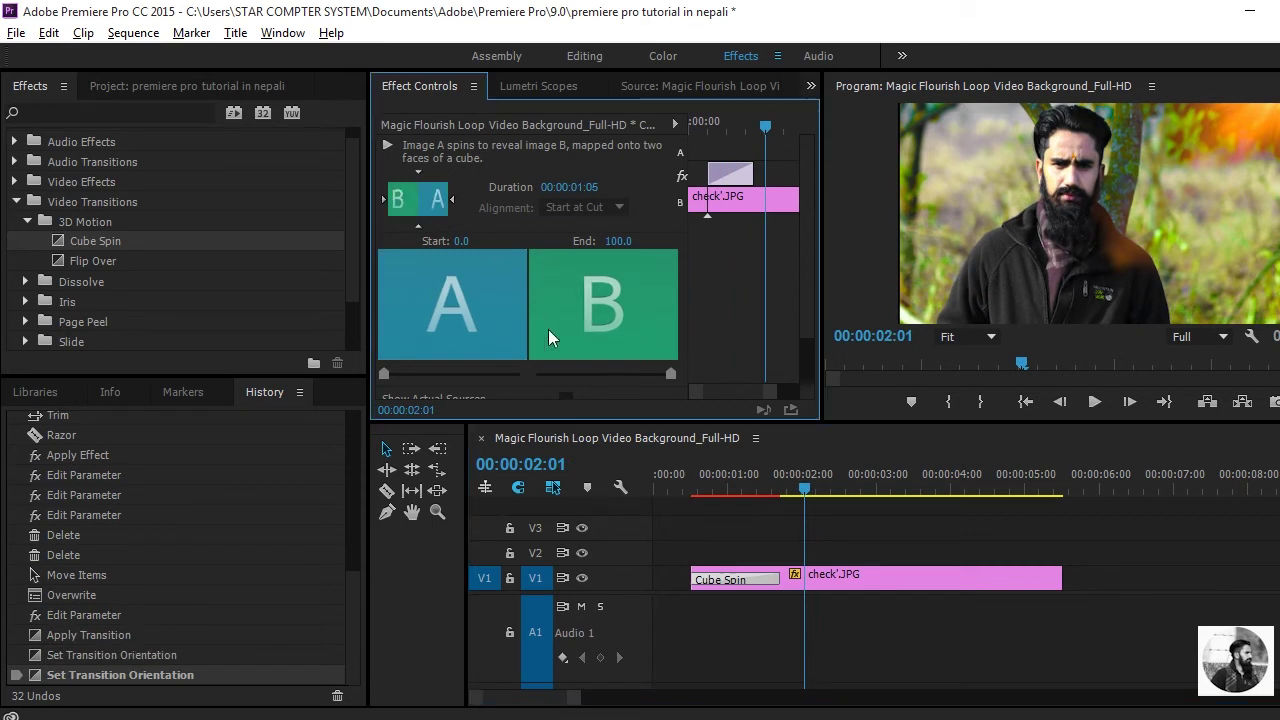
{"action": "left_click_drag", "start_coordinate": [804, 493], "coordinate": [678, 495]}
{"action": "key", "text": "space"}
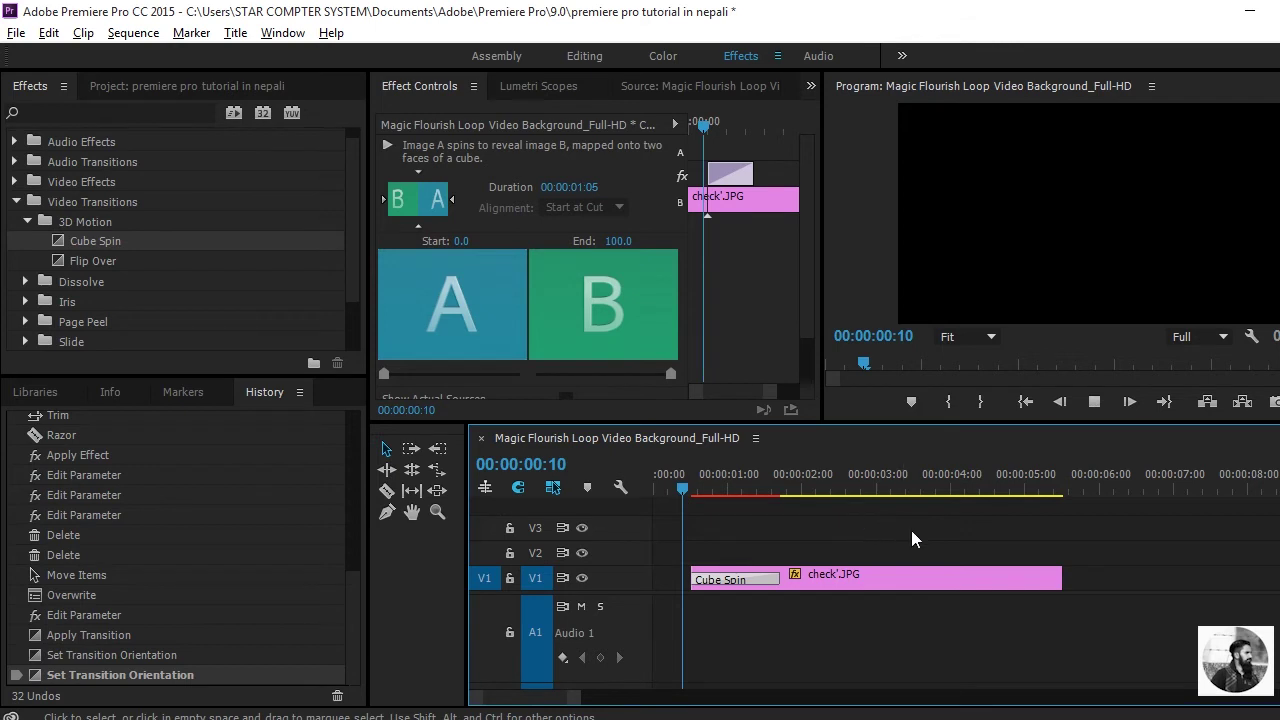
{"action": "key", "text": "space"}
{"action": "key", "text": "space"}
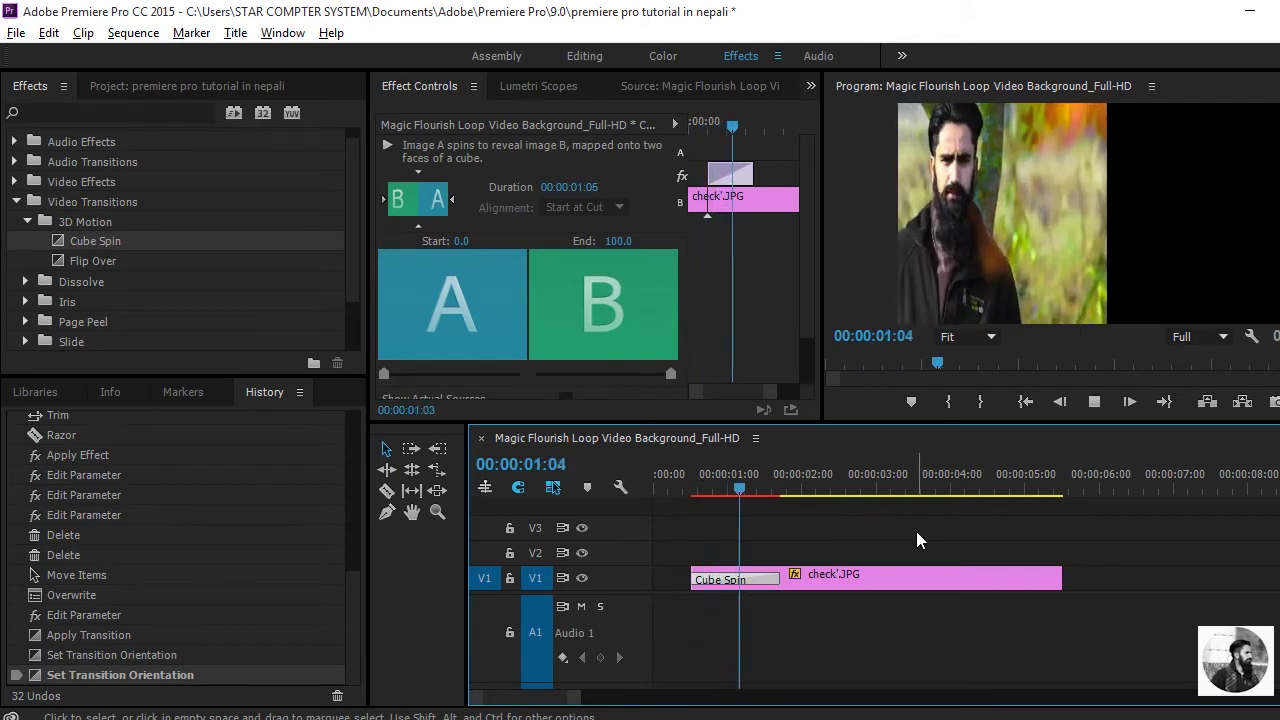
{"action": "left_click", "coordinate": [1096, 402]}
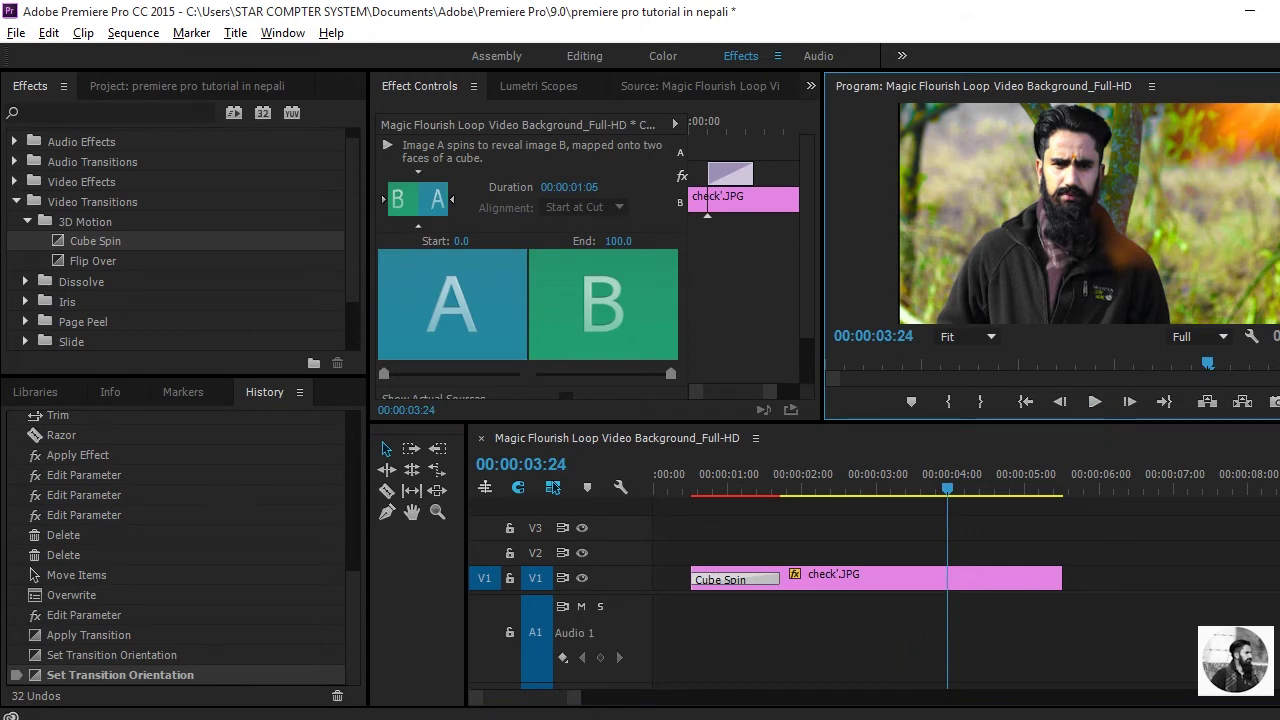
Line up IMG_4931.JPG, check'.JPG and IMG_8361.JPG end to end on V2, starting above the background clip
{"action": "left_click_drag", "start_coordinate": [569, 707], "coordinate": [740, 712]}
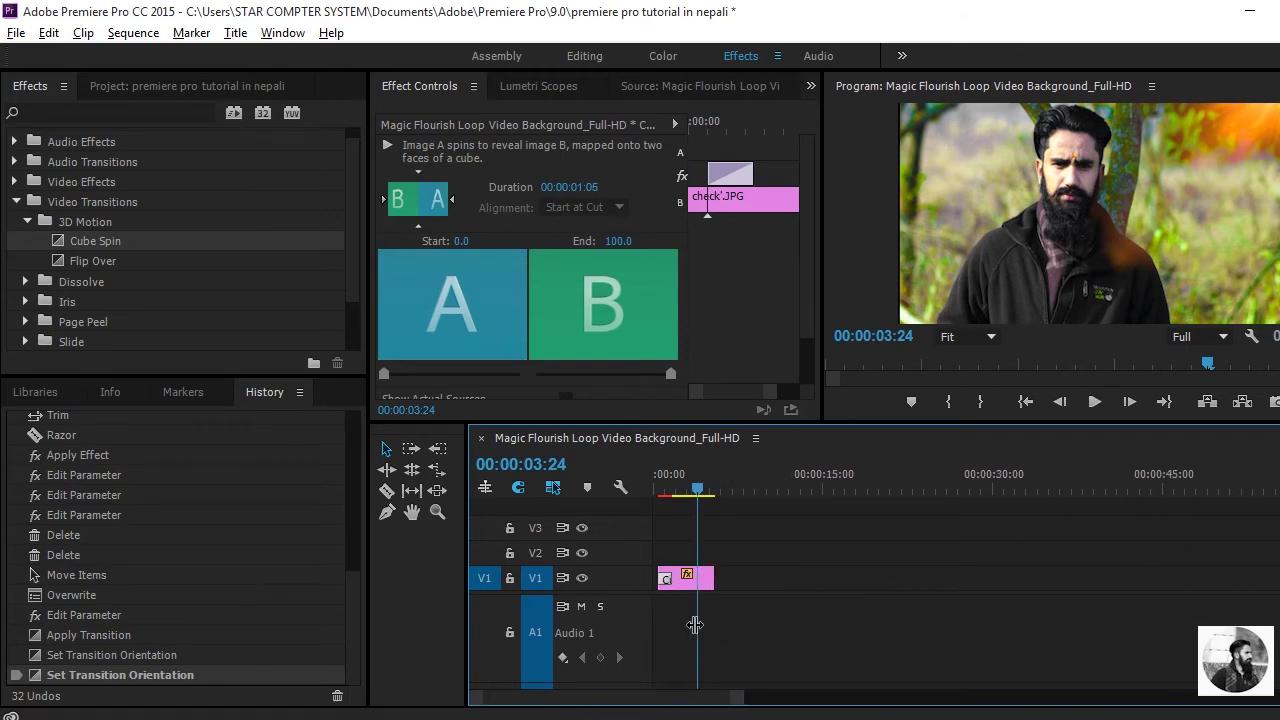
{"action": "left_click_drag", "start_coordinate": [693, 490], "coordinate": [646, 488]}
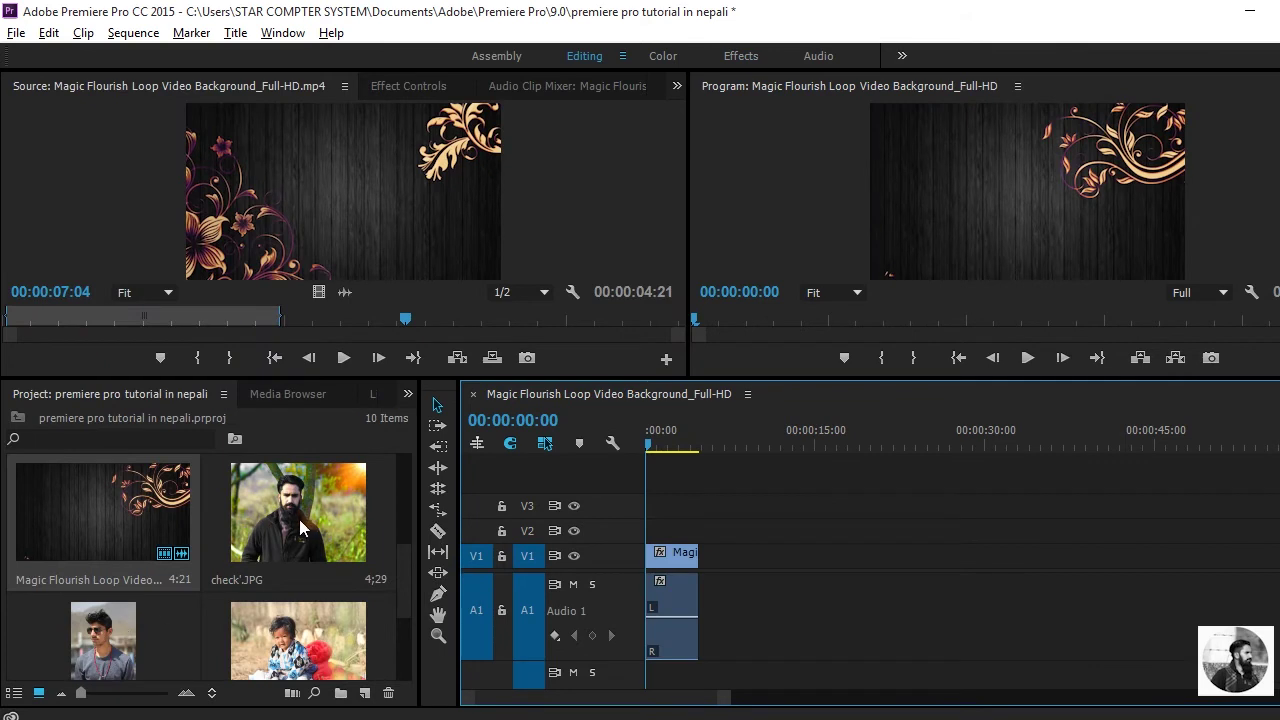
{"action": "left_click_drag", "start_coordinate": [299, 519], "coordinate": [727, 556]}
{"action": "left_click_drag", "start_coordinate": [90, 650], "coordinate": [652, 531]}
{"action": "left_click_drag", "start_coordinate": [737, 551], "coordinate": [733, 527]}
{"action": "left_click_drag", "start_coordinate": [290, 648], "coordinate": [765, 530]}
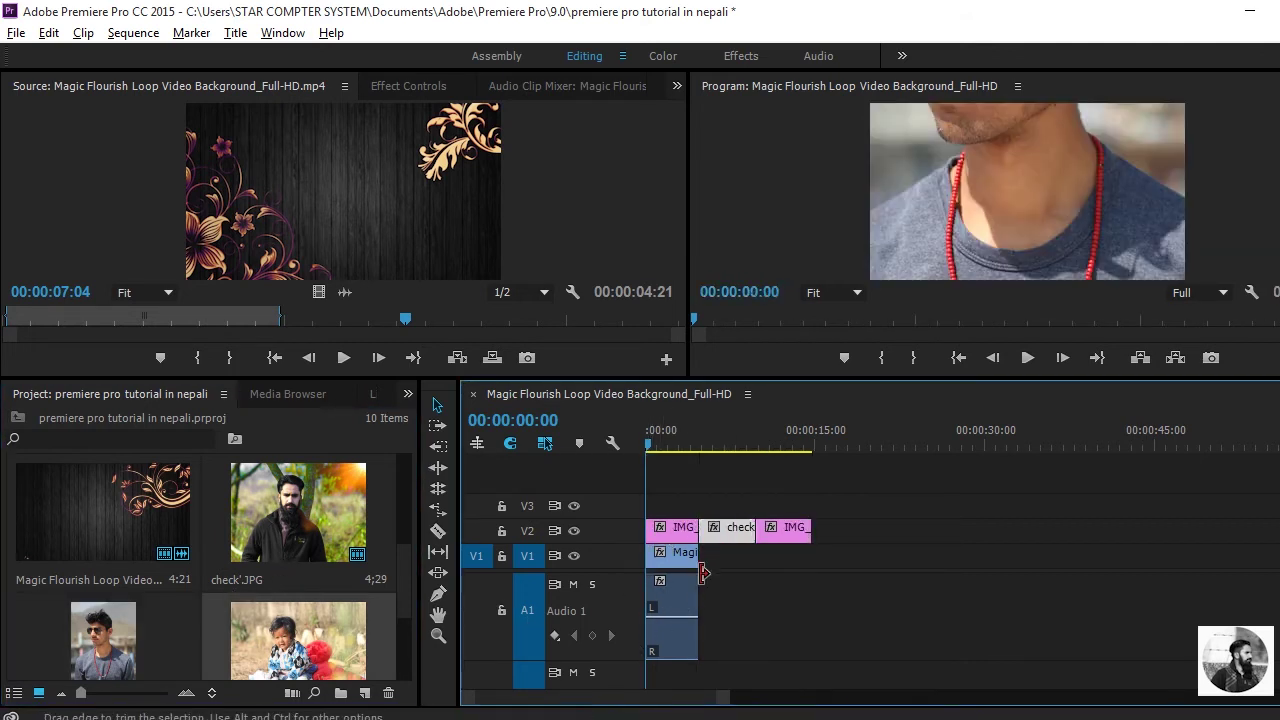
Reduce the height of the audio tracks in the timeline so A1 to A3 fit in view
{"action": "scroll", "coordinate": [730, 700], "scroll_direction": "down", "scroll_amount": 5}
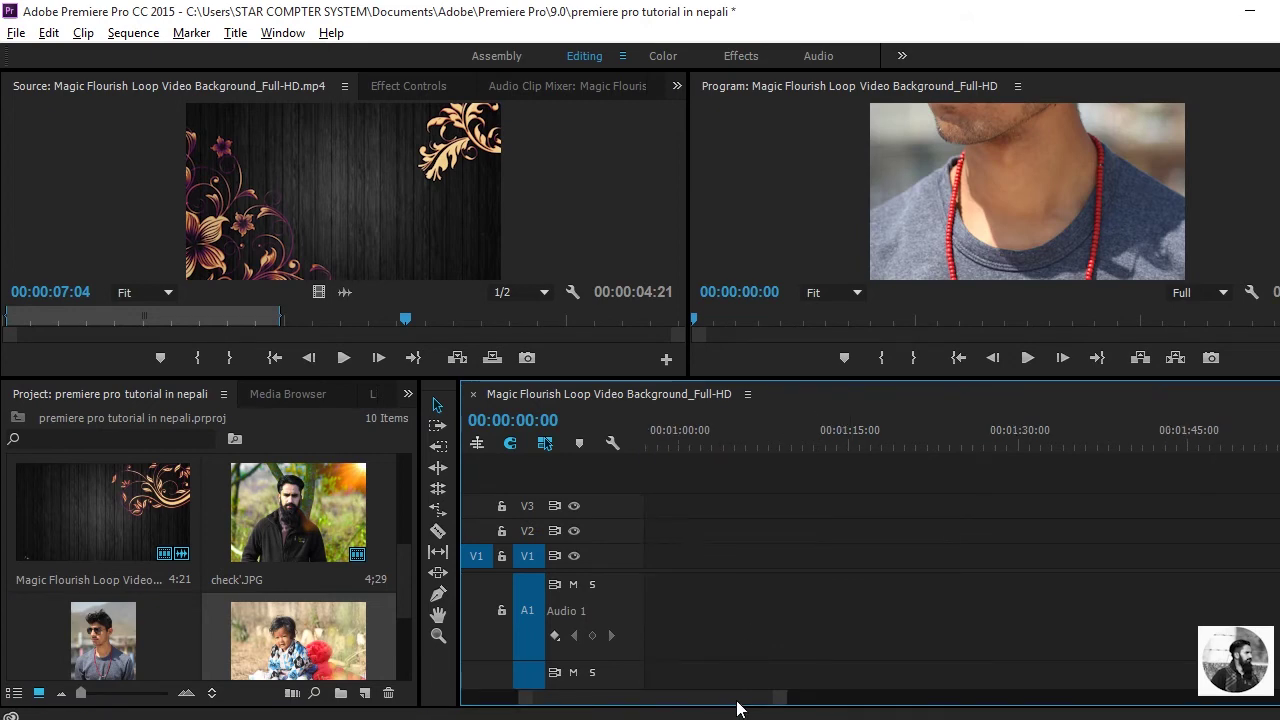
{"action": "left_click_drag", "start_coordinate": [724, 701], "coordinate": [657, 704]}
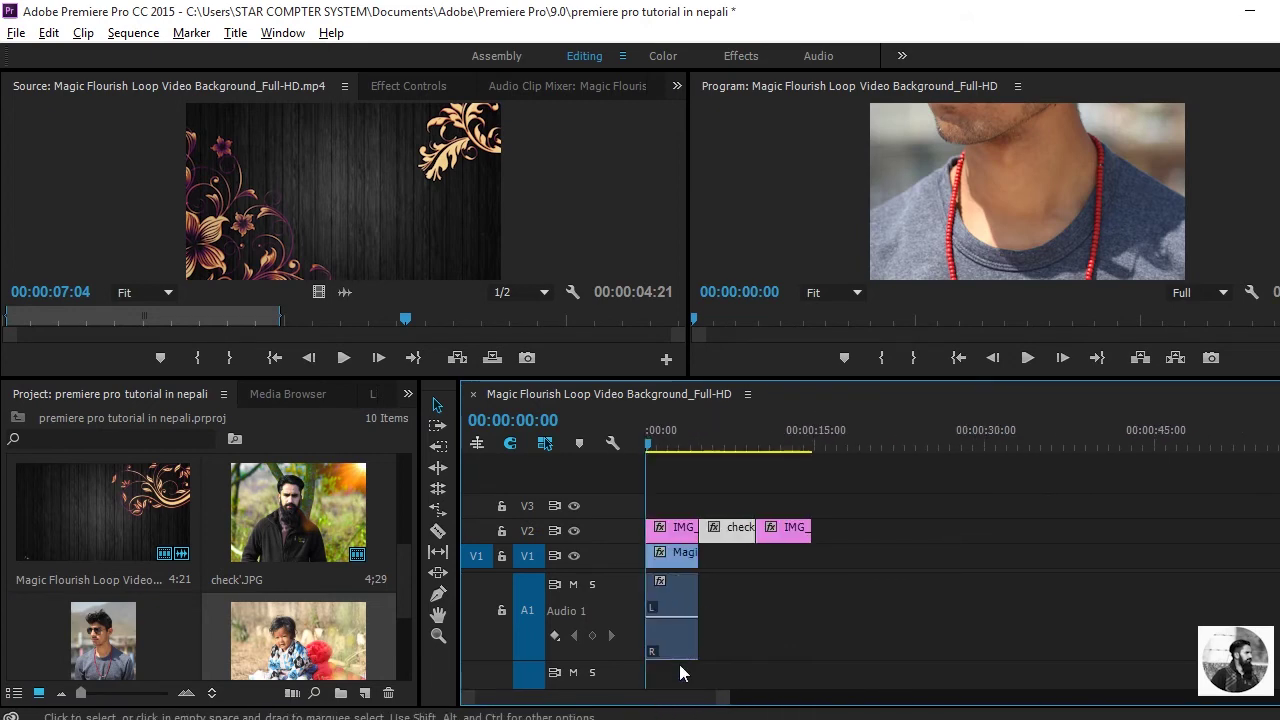
{"action": "key", "text": "alt+minus"}
{"action": "key", "text": "alt+minus"}
{"action": "key", "text": "alt+minus"}
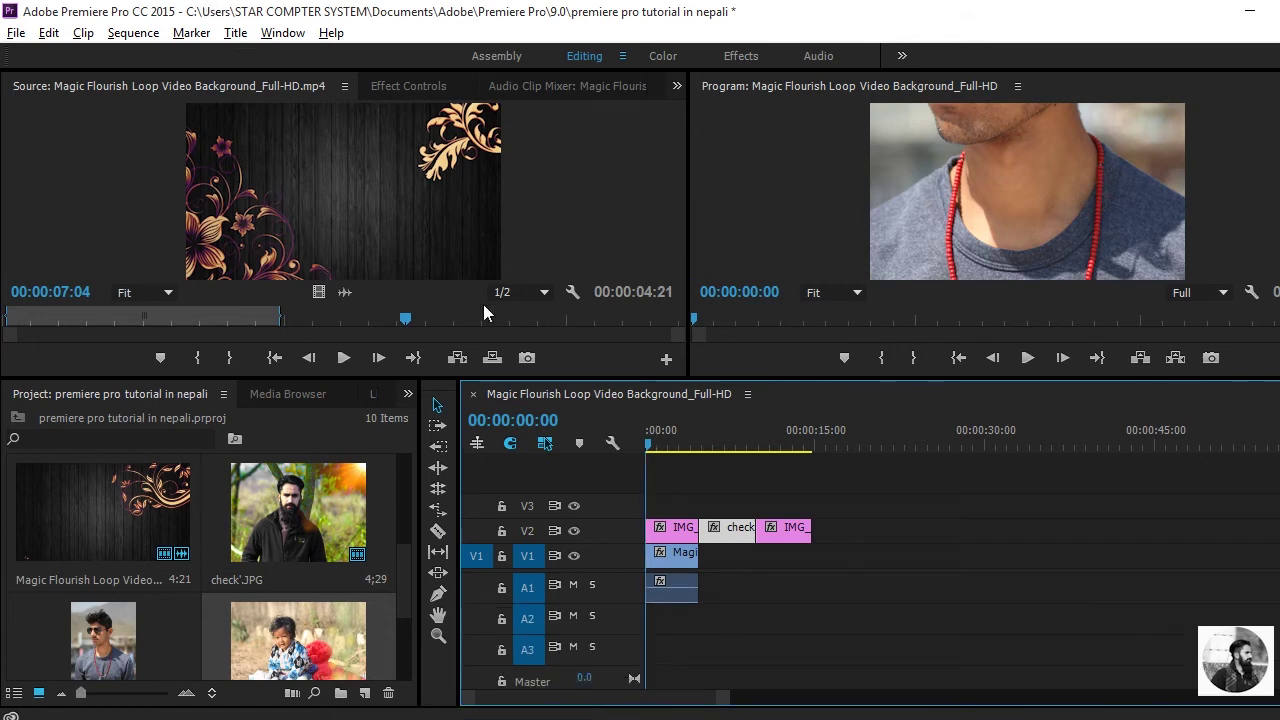
Scale down IMG_4931.JPG in the frame, and shorten and close up the V2 pictures so all three fit above the background clip
{"action": "left_click", "coordinate": [655, 440]}
{"action": "left_click_drag", "start_coordinate": [1185, 190], "coordinate": [1055, 225]}
{"action": "left_click_drag", "start_coordinate": [700, 527], "coordinate": [672, 527]}
{"action": "left_click", "coordinate": [1017, 200]}
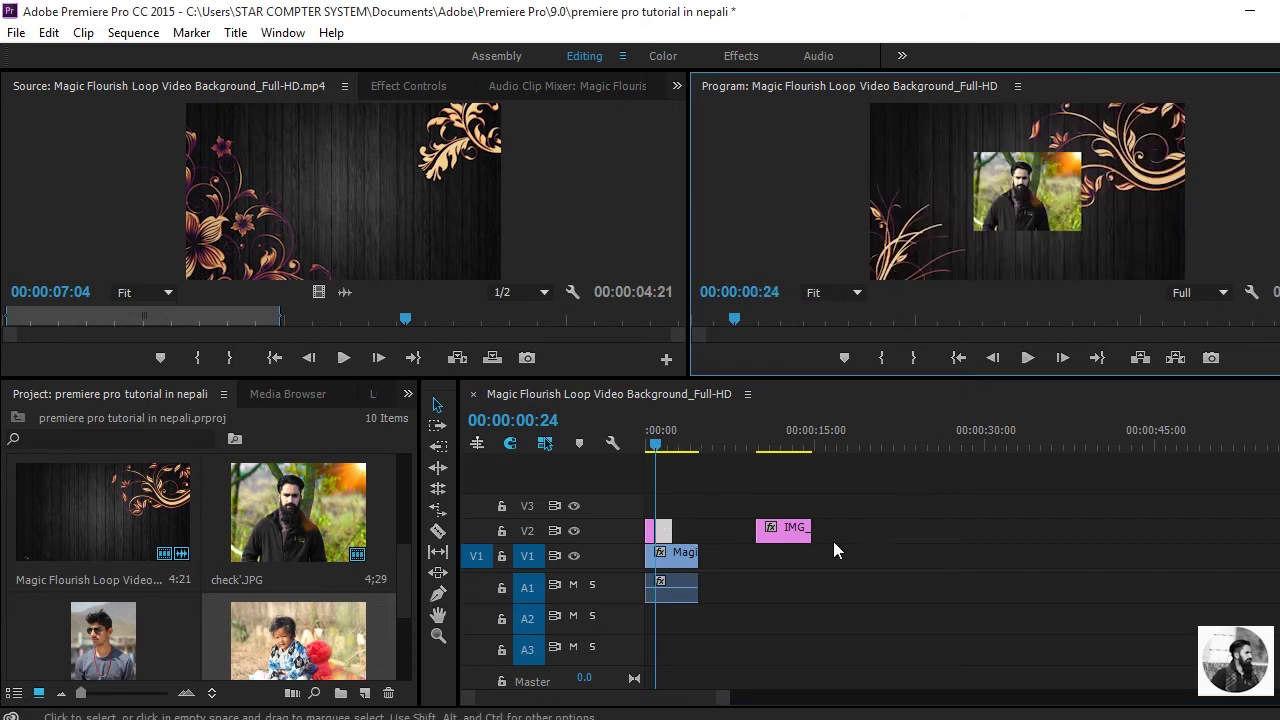
{"action": "left_click_drag", "start_coordinate": [808, 530], "coordinate": [728, 530]}
{"action": "left_click_drag", "start_coordinate": [741, 530], "coordinate": [689, 529]}
Play the sequence from the start to check the pictures over the background, and save the project
{"action": "left_click_drag", "start_coordinate": [668, 440], "coordinate": [648, 445]}
{"action": "key", "text": "space"}
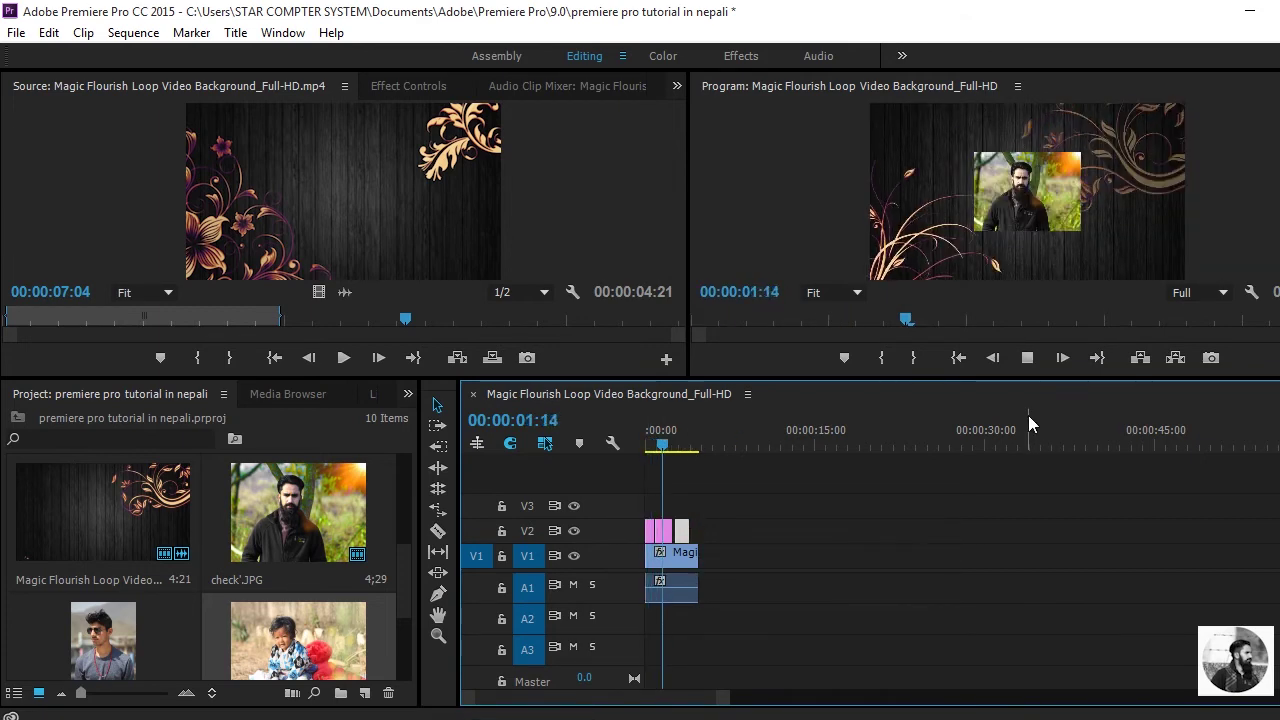
{"action": "key", "text": "space"}
{"action": "key", "text": "ctrl+s"}
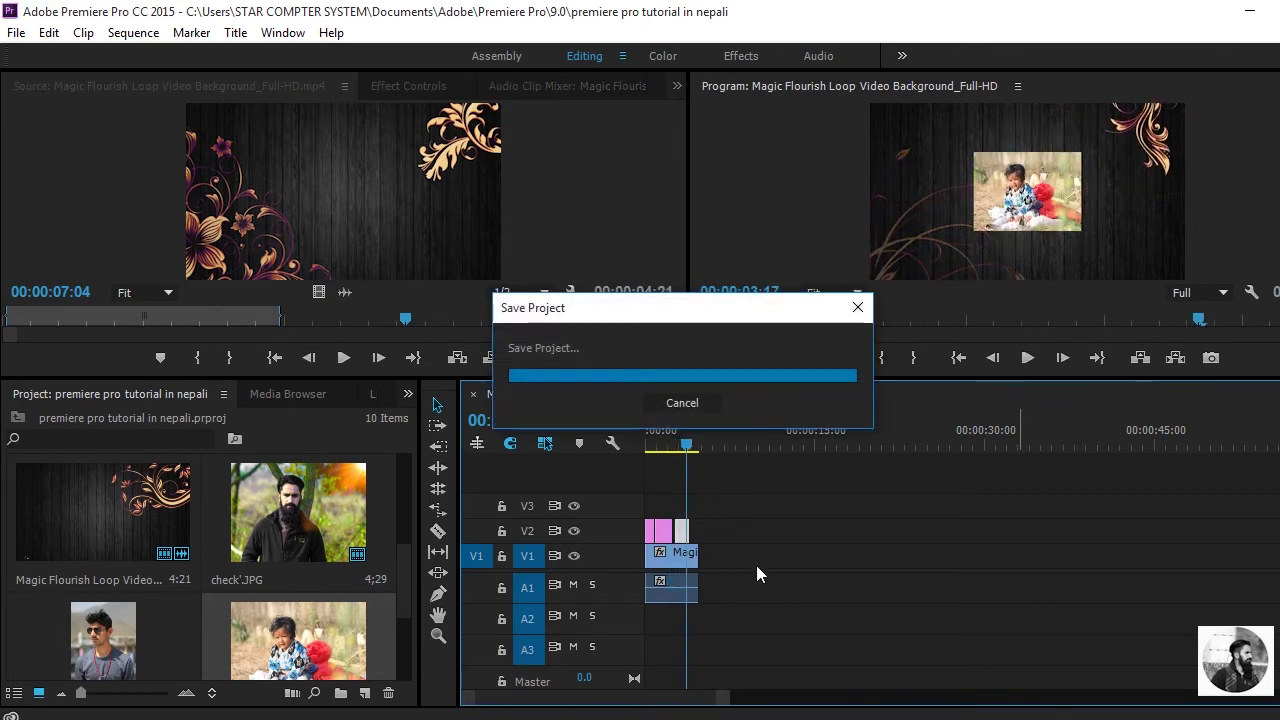
Unlink the background clip's audio from its video and delete the audio part from A1
{"action": "left_click", "coordinate": [668, 598]}
{"action": "right_click", "coordinate": [668, 598]}
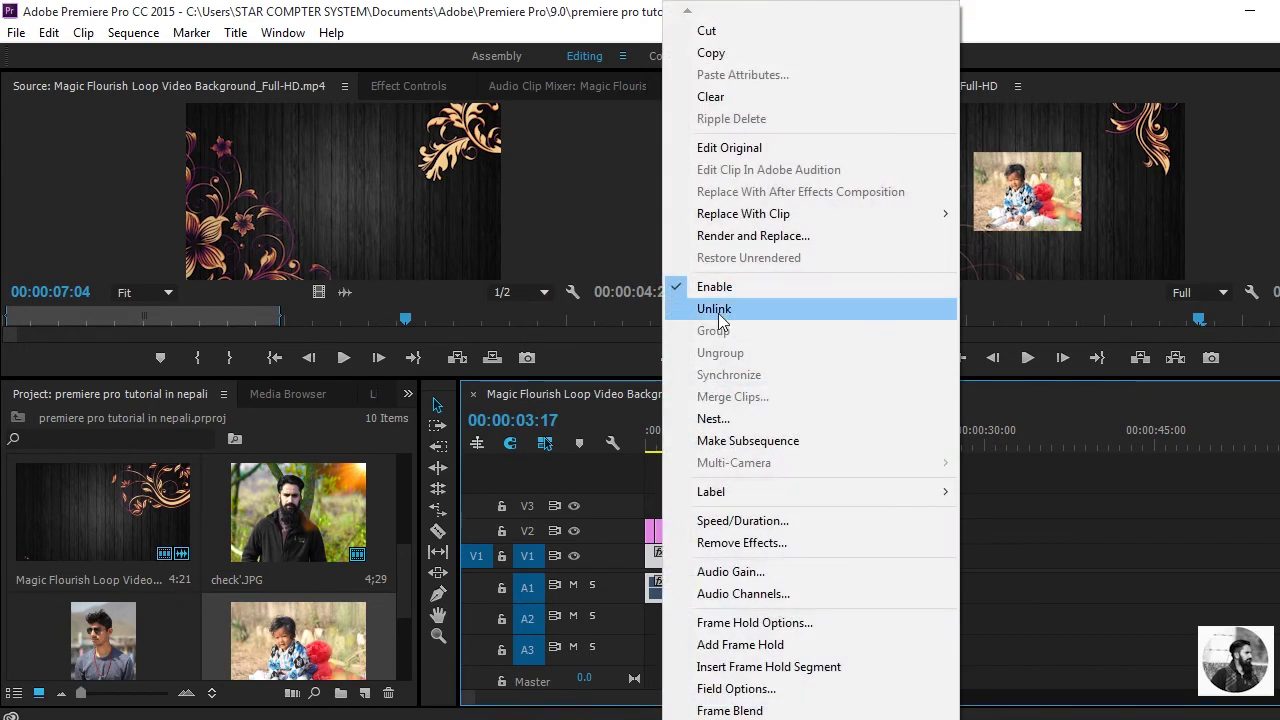
{"action": "left_click", "coordinate": [719, 314]}
{"action": "left_click", "coordinate": [677, 598]}
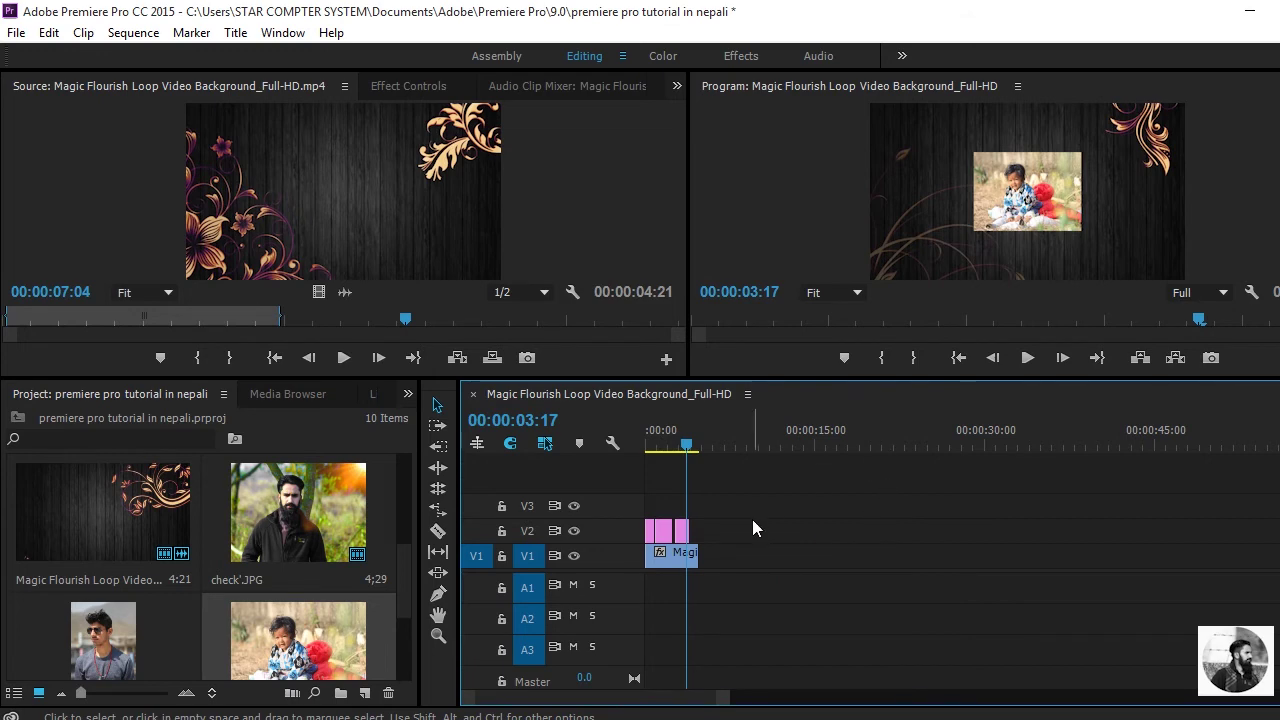
Add the Choli Ramro Flute Instrumental file from File Explorer's mp3 folder to the start of A1, and move the playhead to 00:00:05:18
{"action": "left_click", "coordinate": [1249, 14]}
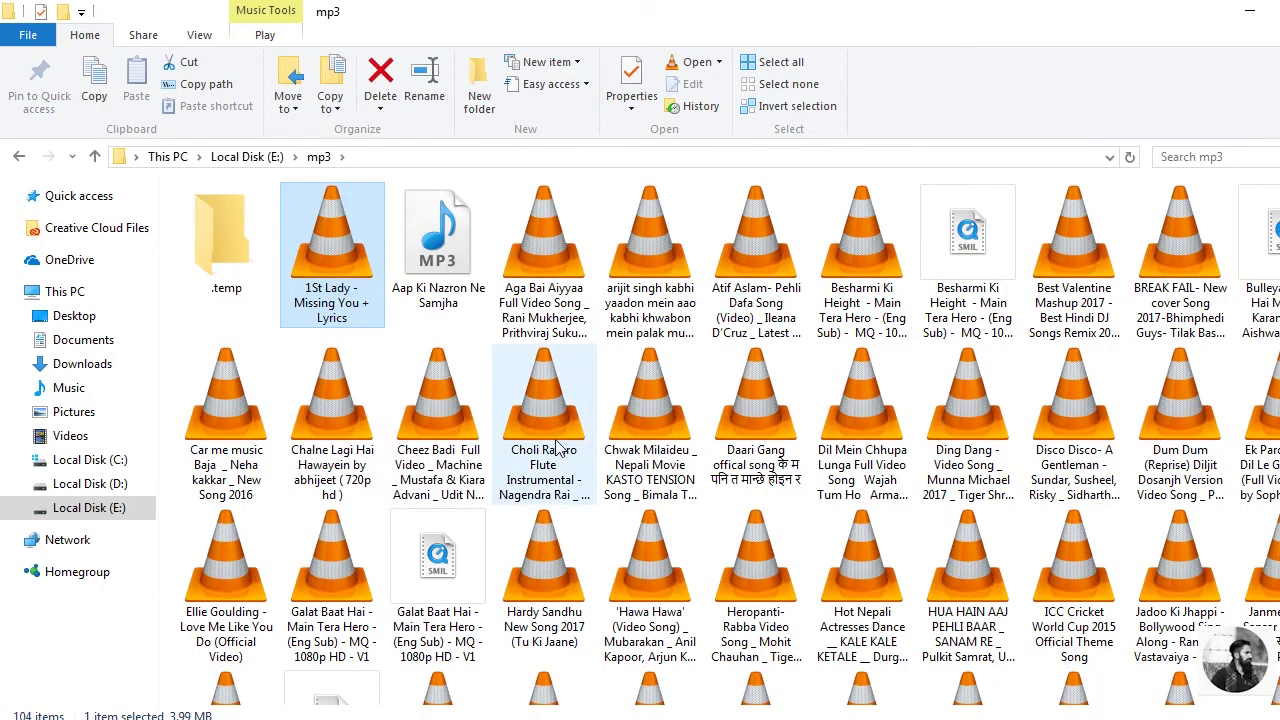
{"action": "left_click_drag", "start_coordinate": [558, 447], "coordinate": [697, 657]}
{"action": "left_click_drag", "start_coordinate": [714, 603], "coordinate": [648, 587]}
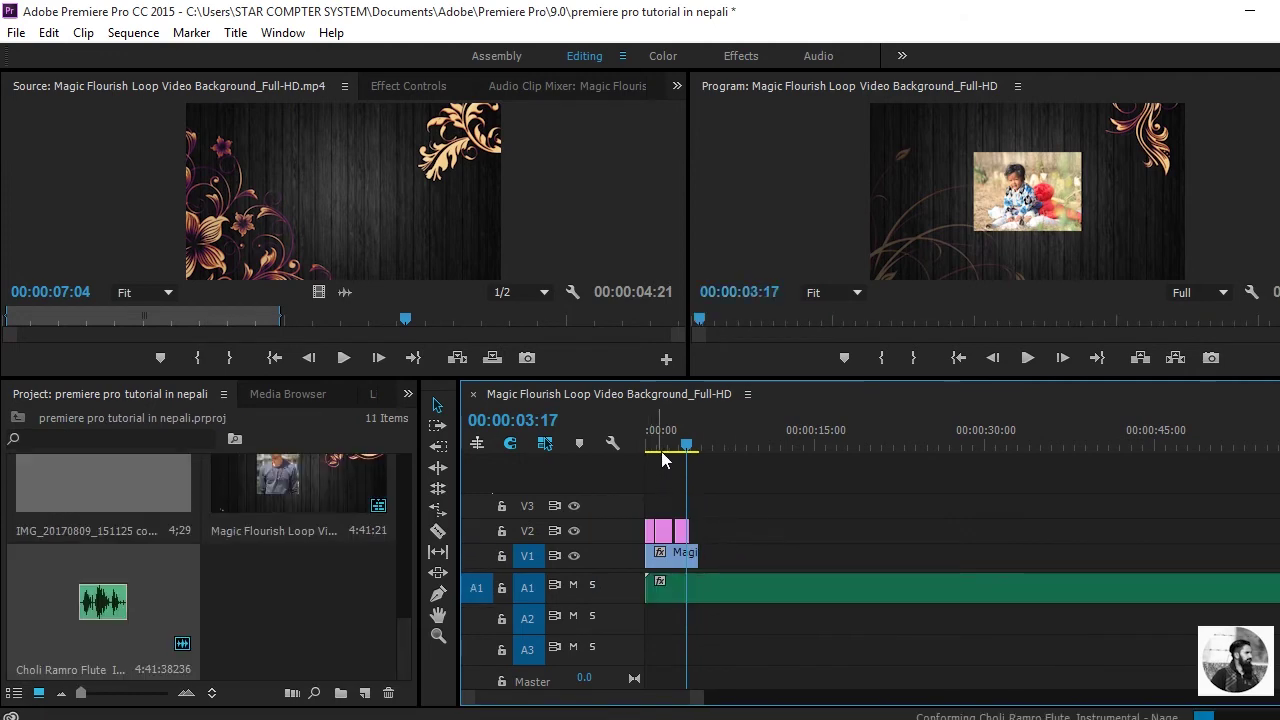
{"action": "left_click", "coordinate": [709, 441]}
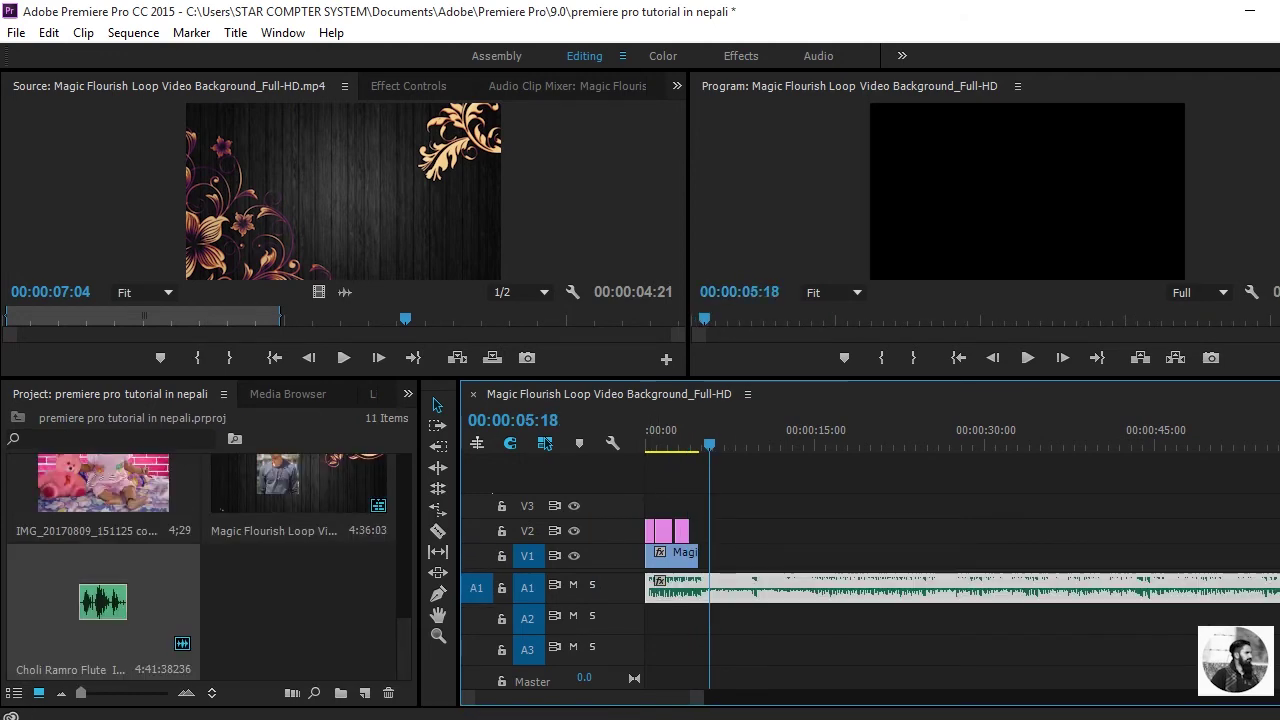
Enlarge audio track A1 and play the sequence from the start up to 00:00:05:04 with the flute music
{"action": "double_click", "coordinate": [620, 590]}
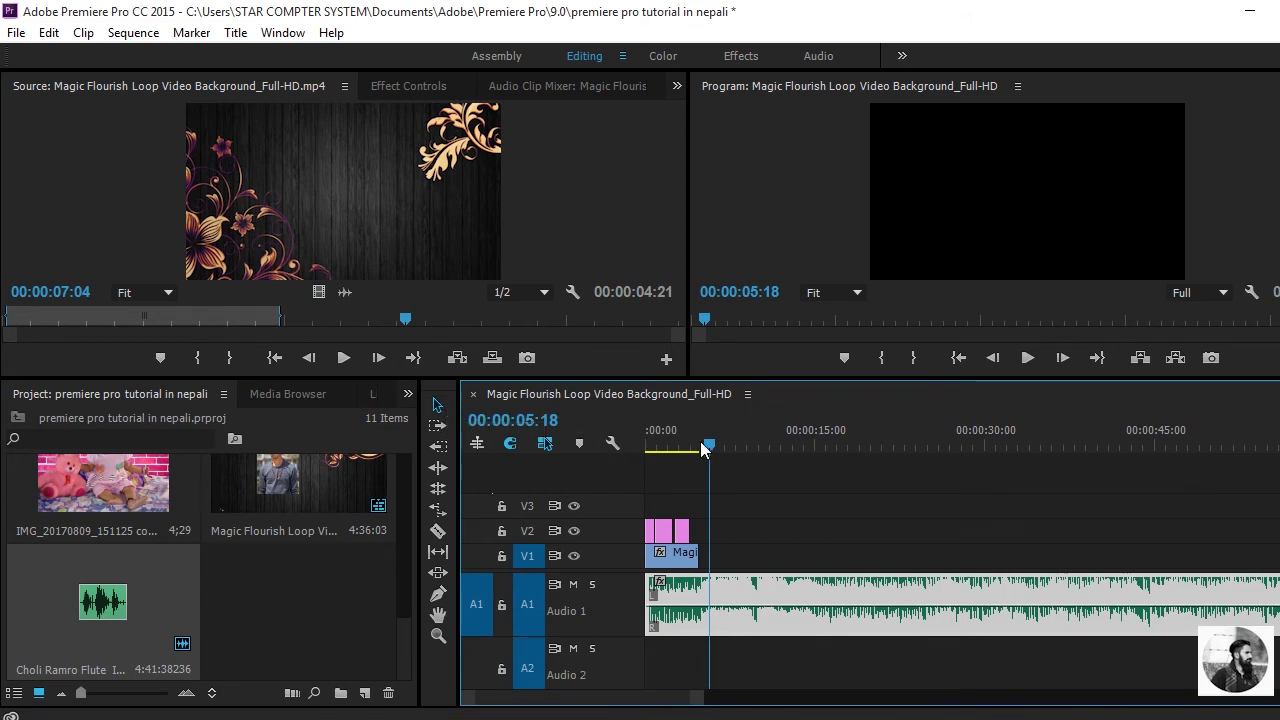
{"action": "left_click_drag", "start_coordinate": [708, 451], "coordinate": [636, 442]}
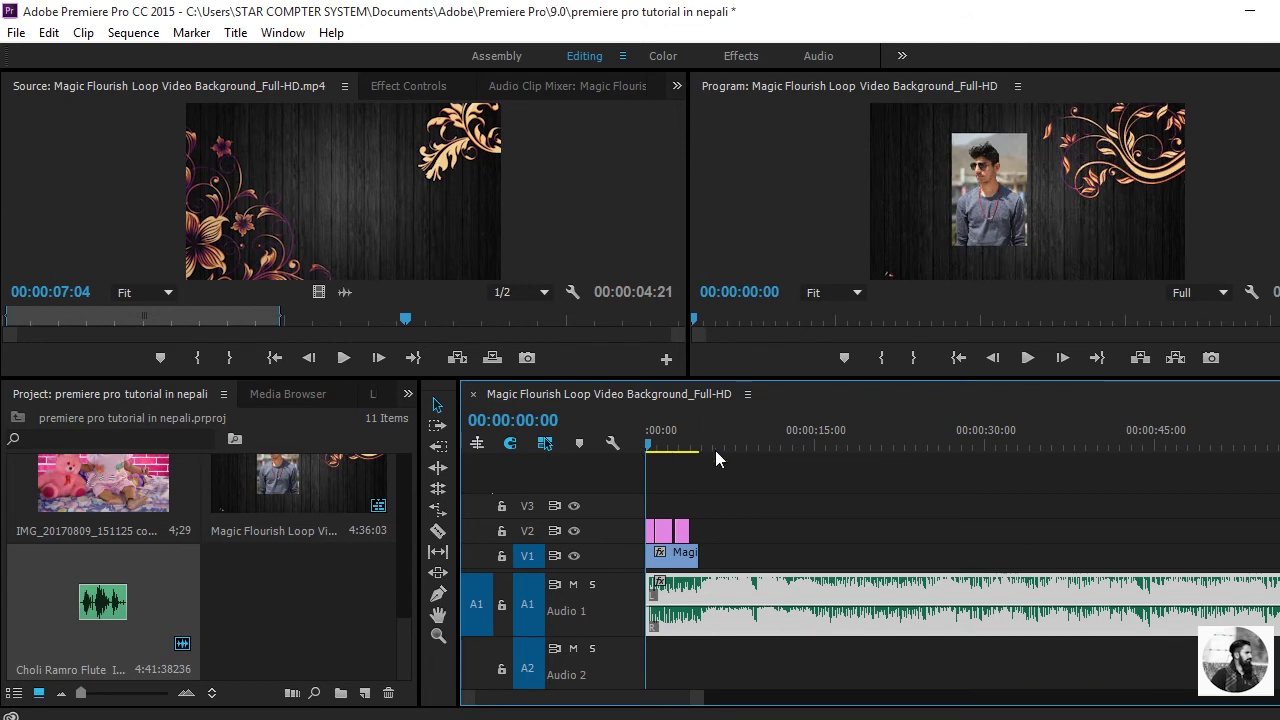
{"action": "key", "text": "space"}
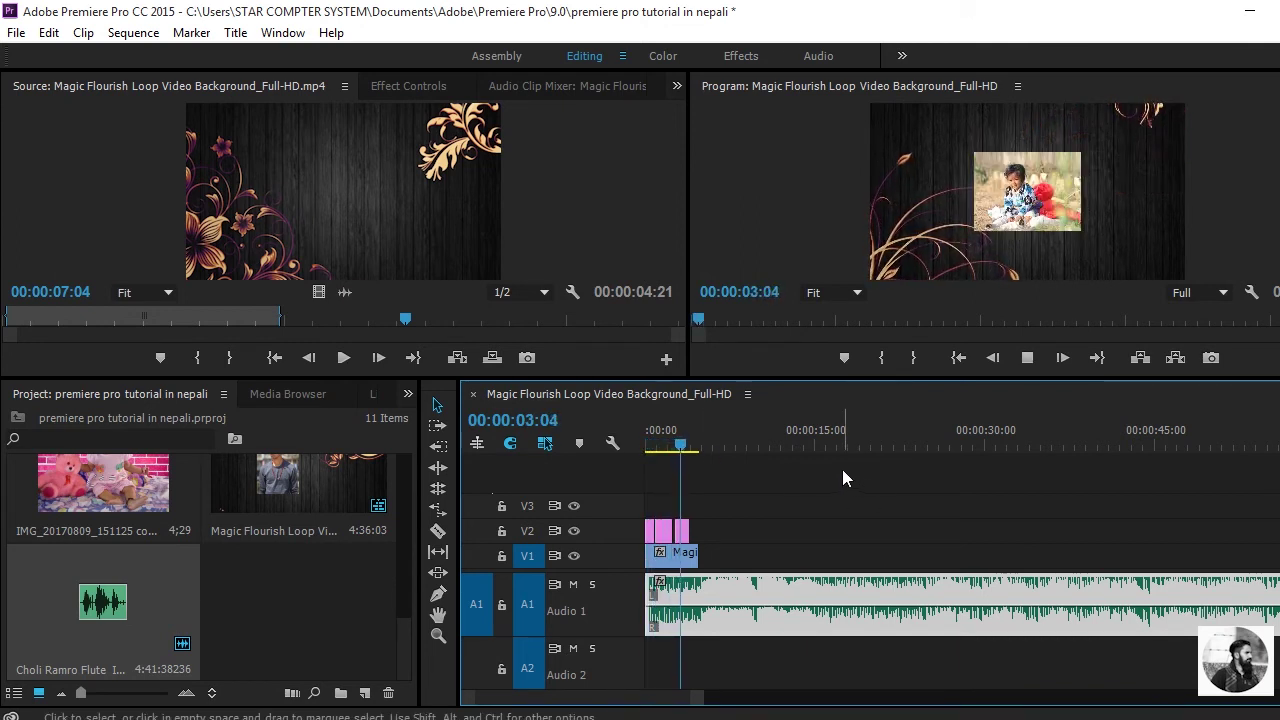
{"action": "key", "text": "space"}
Cut the music clip on A1 at 00:00:05:04 and delete the part after the cut
{"action": "key", "text": "c"}
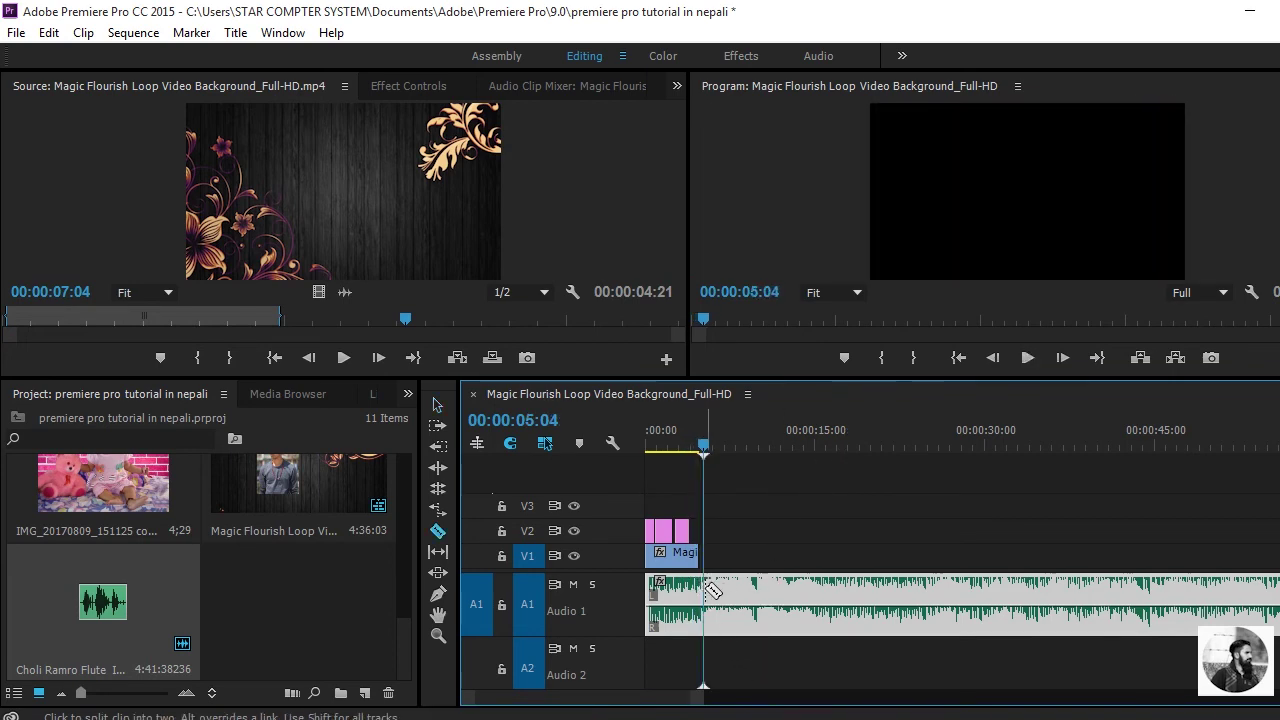
{"action": "left_click", "coordinate": [712, 590]}
{"action": "key", "text": "v"}
{"action": "left_click", "coordinate": [767, 587]}
{"action": "key", "text": "Delete"}
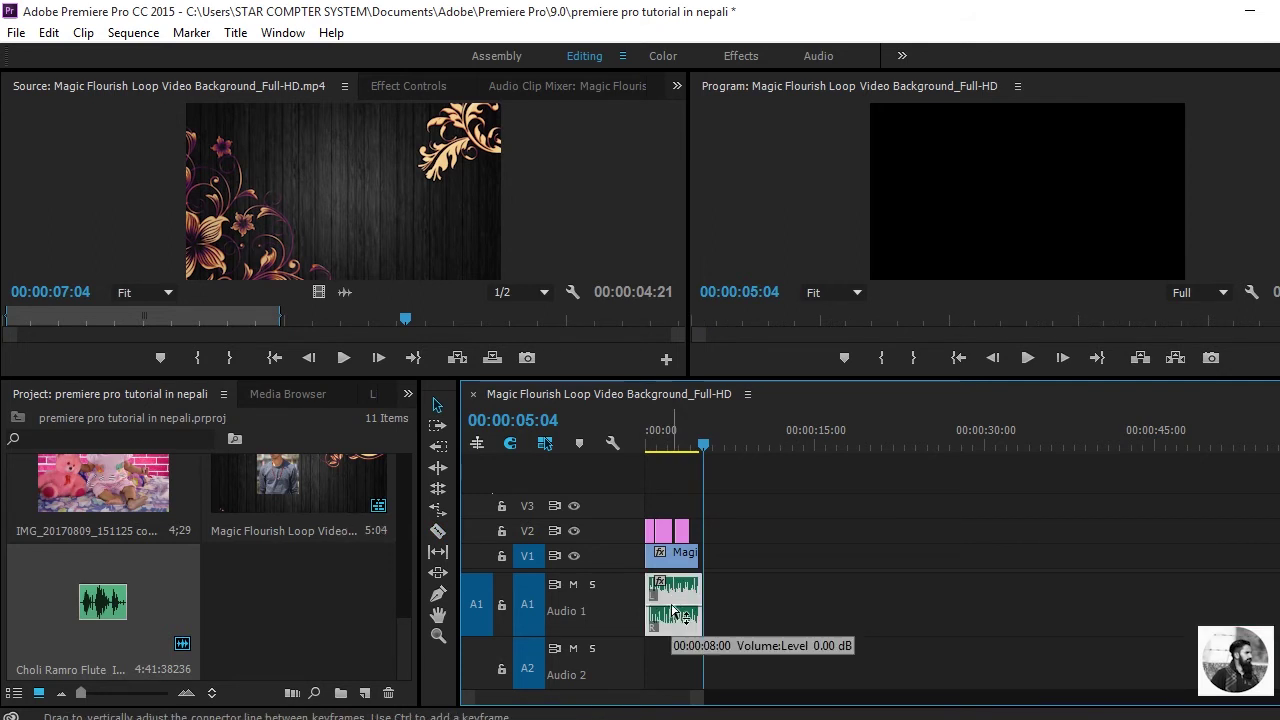
Lower the volume level line of the music clip on A1 and play the sequence from the start
{"action": "left_click_drag", "start_coordinate": [676, 612], "coordinate": [676, 619]}
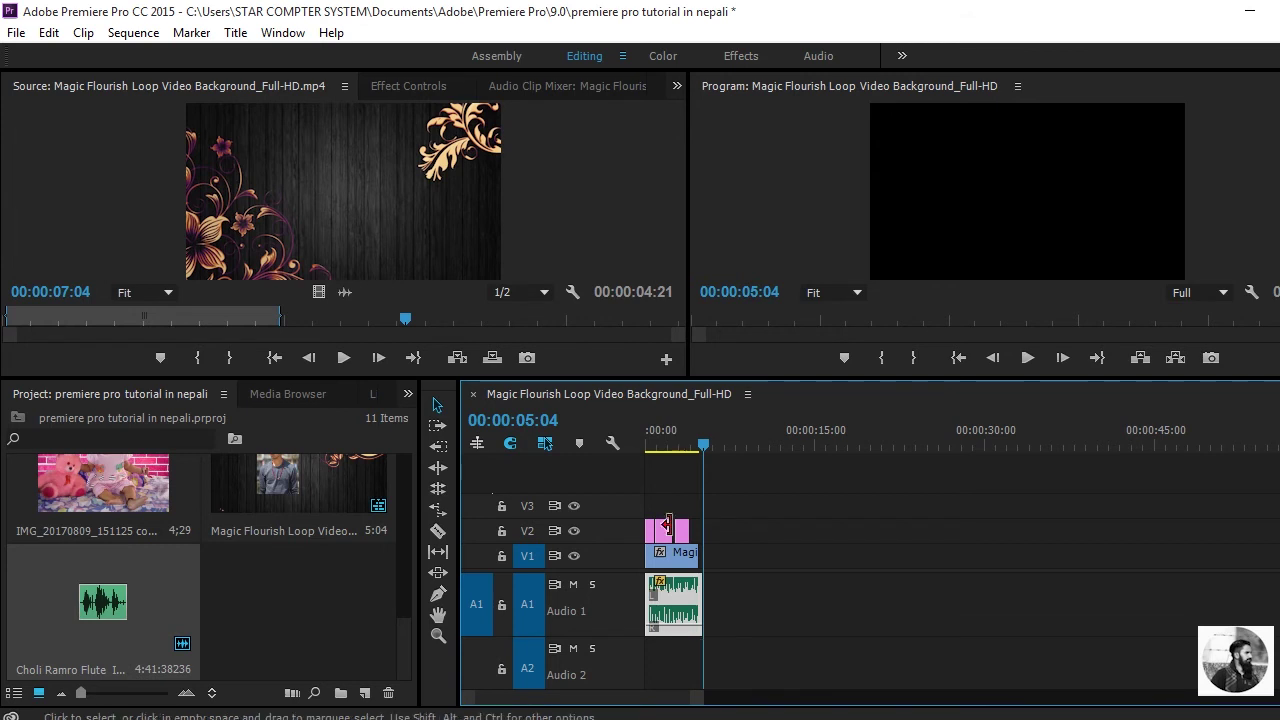
{"action": "left_click_drag", "start_coordinate": [704, 445], "coordinate": [630, 444]}
{"action": "key", "text": "space"}
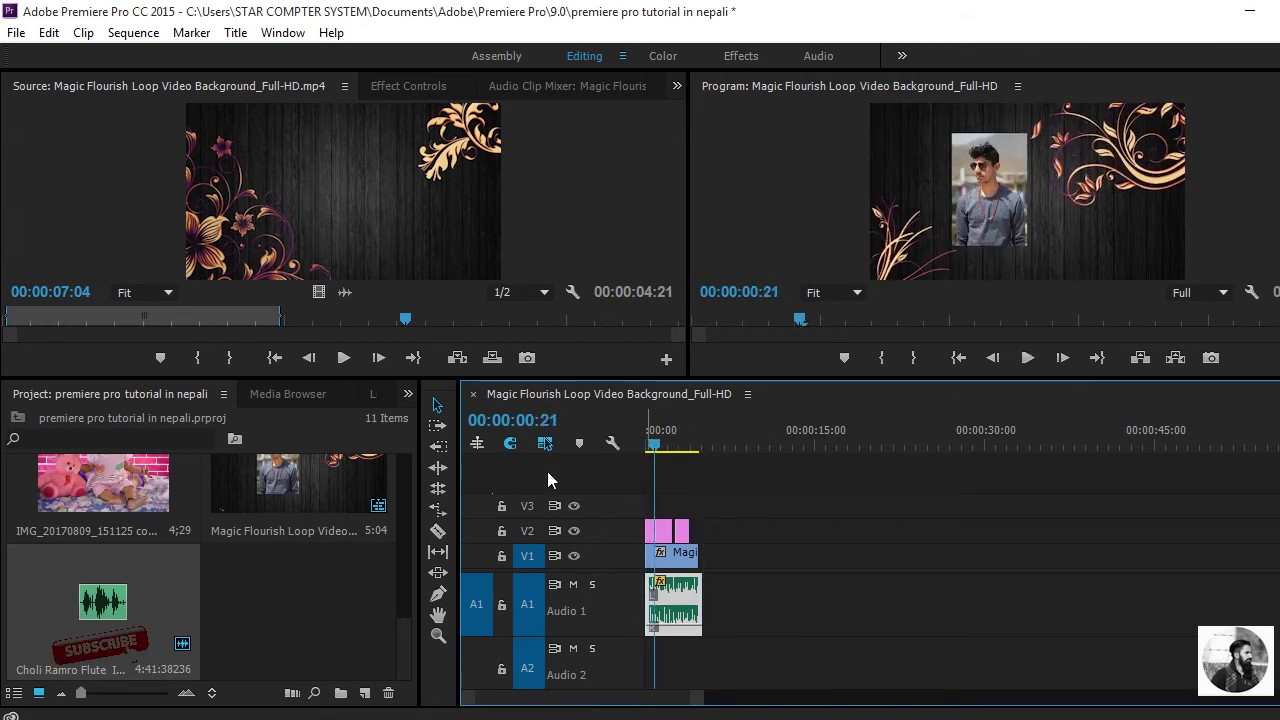
Add two volume keyframes to the music clip with the Pen tool, make the volume rise between them, replay the sequence and save the project
{"action": "left_click", "coordinate": [437, 595]}
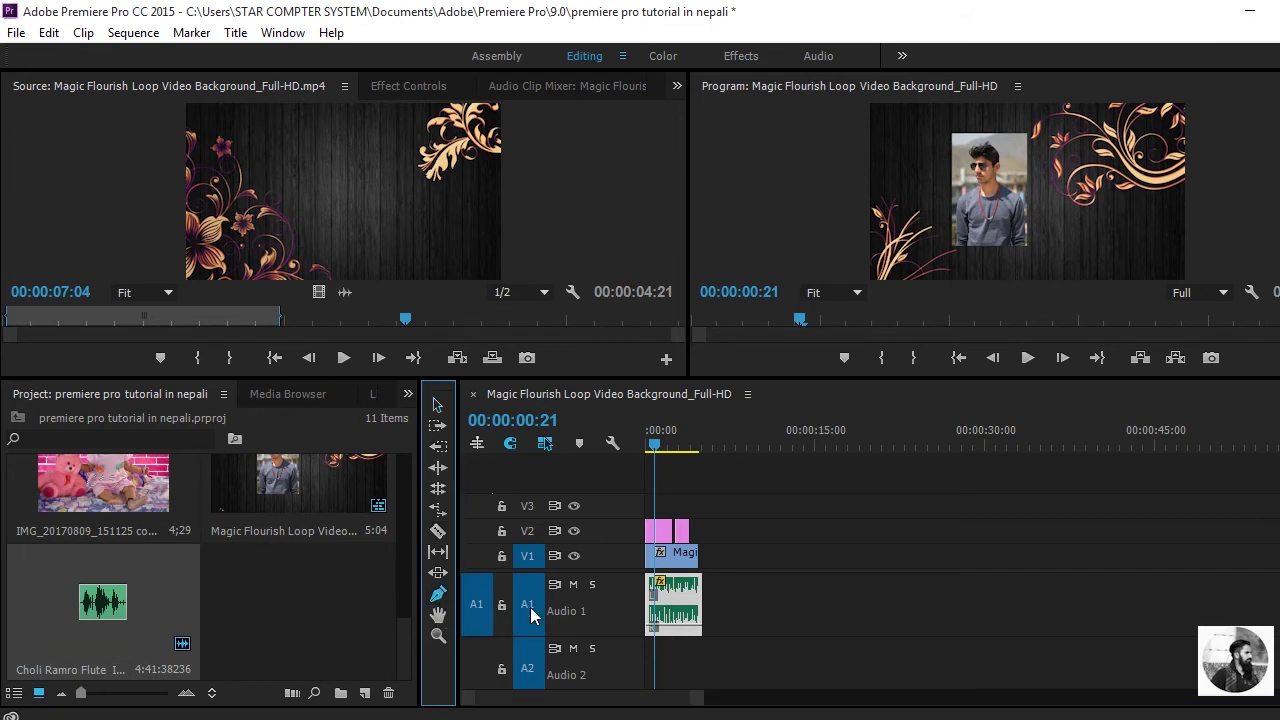
{"action": "left_click", "coordinate": [661, 623]}
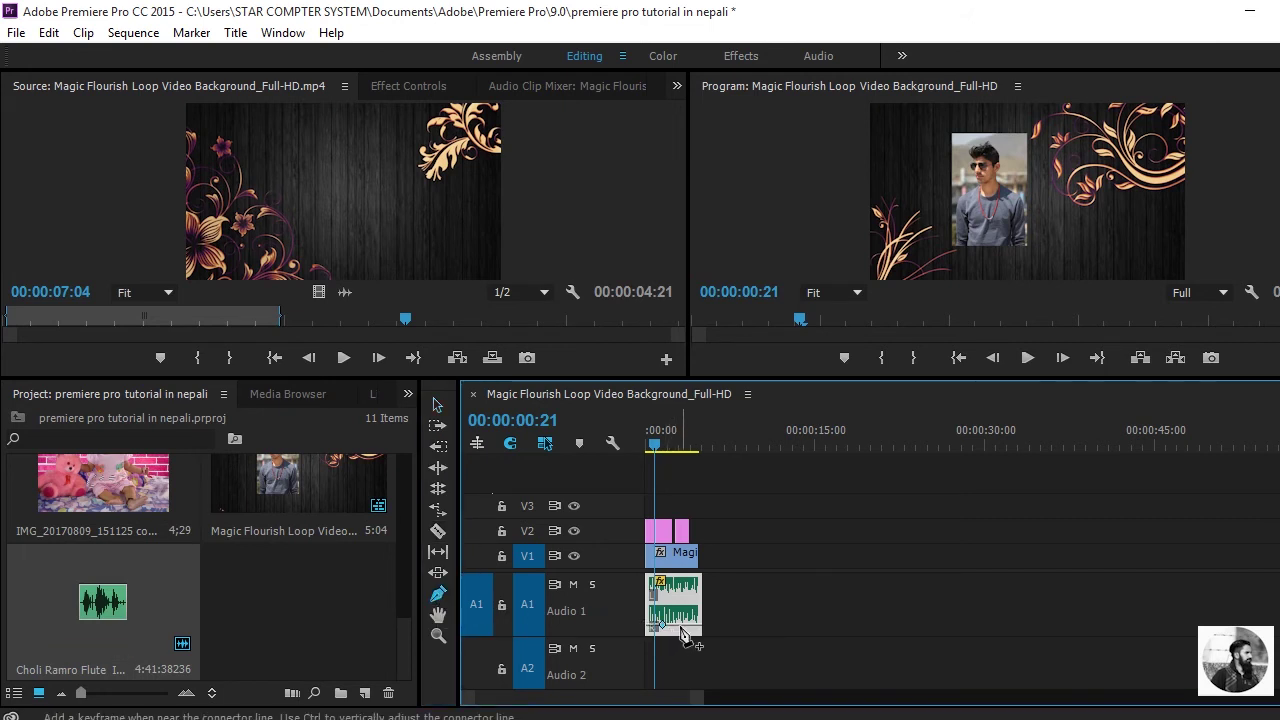
{"action": "left_click", "coordinate": [687, 627]}
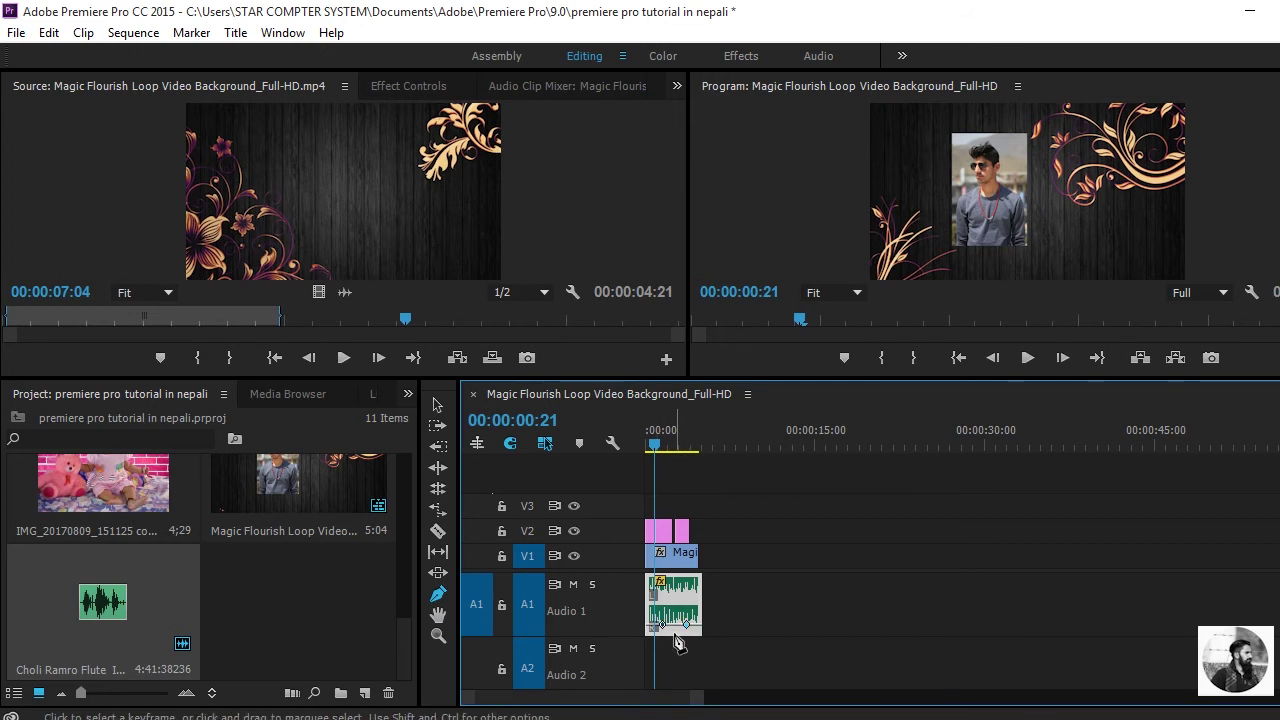
{"action": "mouse_move", "coordinate": [670, 621]}
{"action": "left_mouse_down"}
{"action": "mouse_move", "coordinate": [670, 601]}
{"action": "mouse_move", "coordinate": [669, 627]}
{"action": "left_mouse_up"}
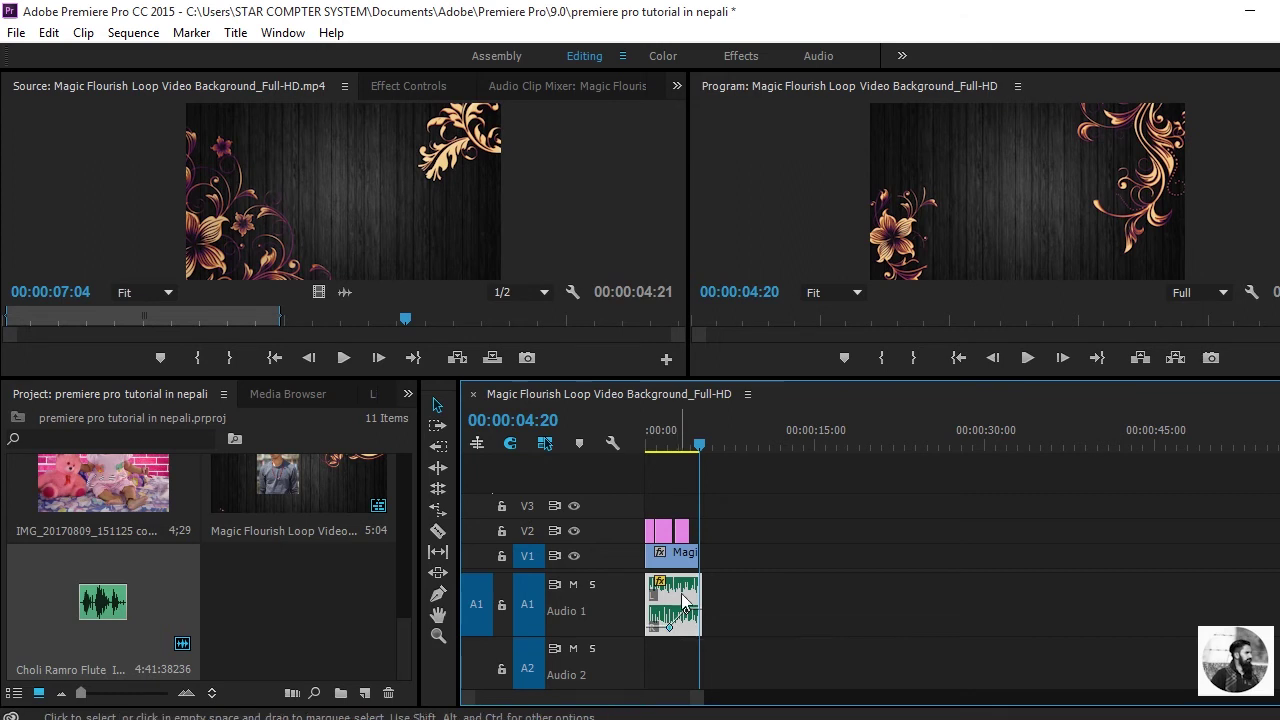
{"action": "left_click_drag", "start_coordinate": [701, 451], "coordinate": [645, 445]}
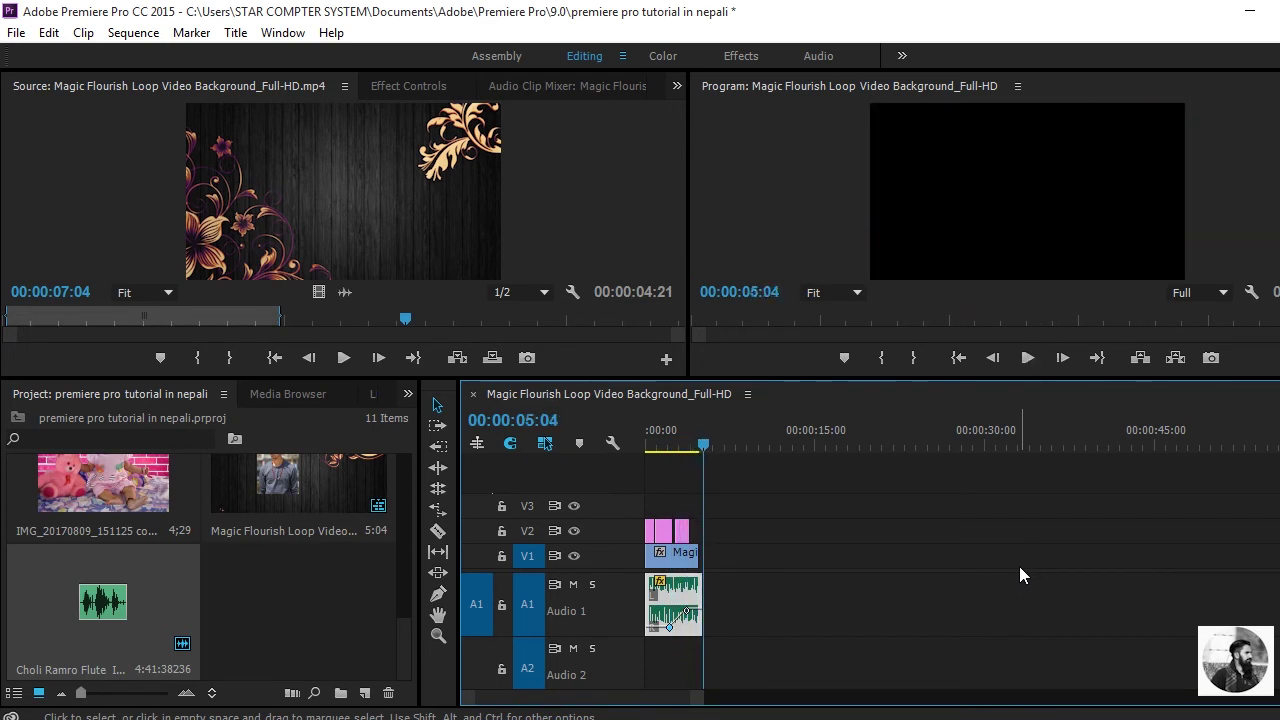
{"action": "key", "text": "ctrl+s"}
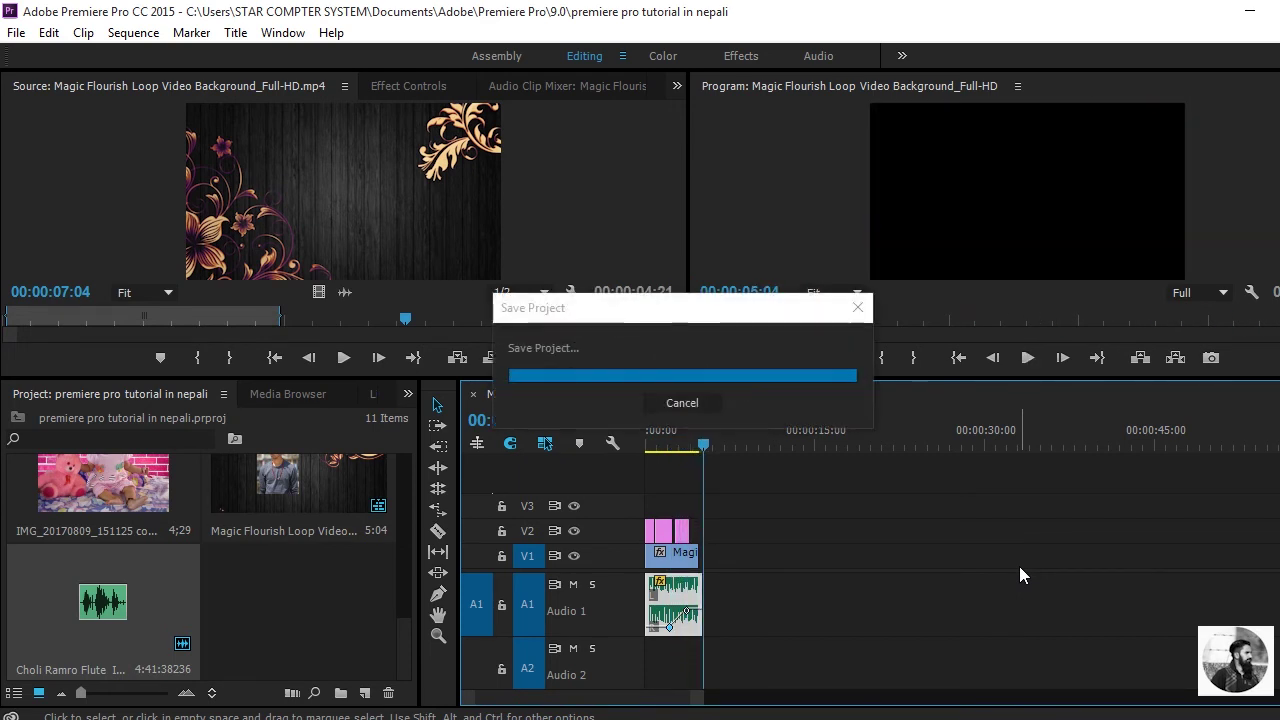
Move the middle picture from V2 up to V3, and apply the Band Slide transition to the start of the first picture on V2
{"action": "left_click_drag", "start_coordinate": [662, 527], "coordinate": [666, 505]}
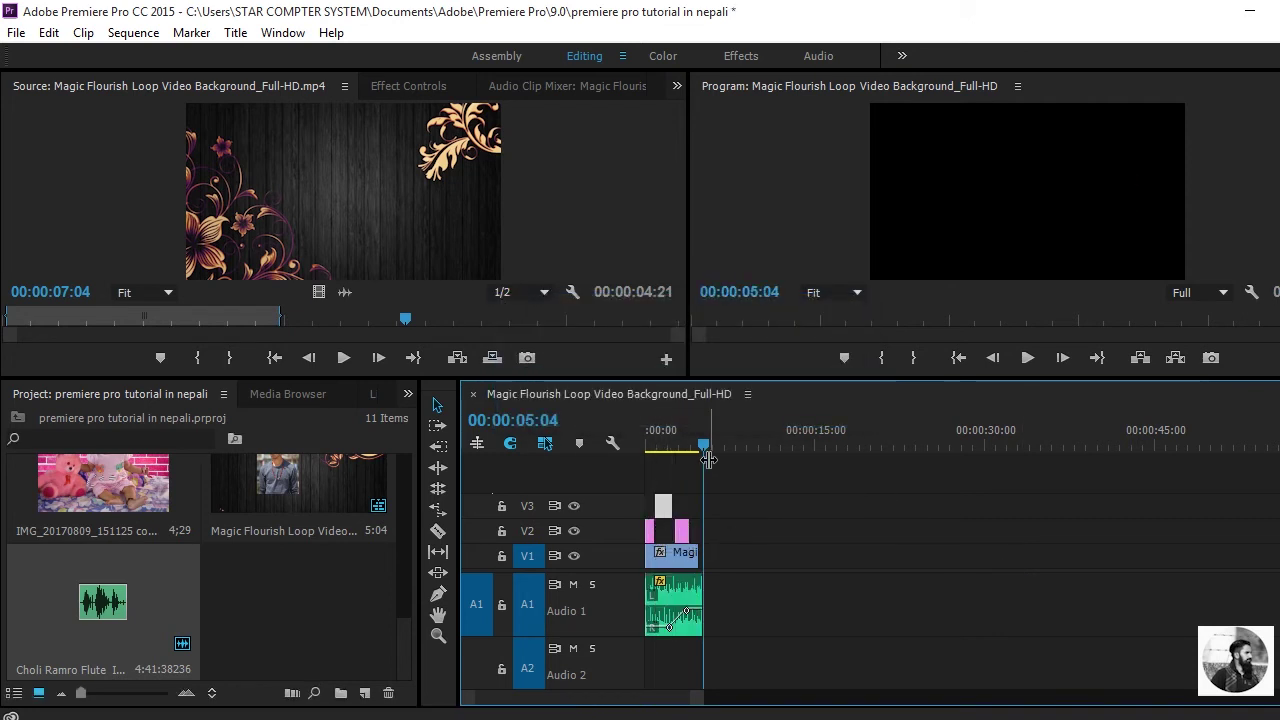
{"action": "left_click_drag", "start_coordinate": [707, 448], "coordinate": [645, 450]}
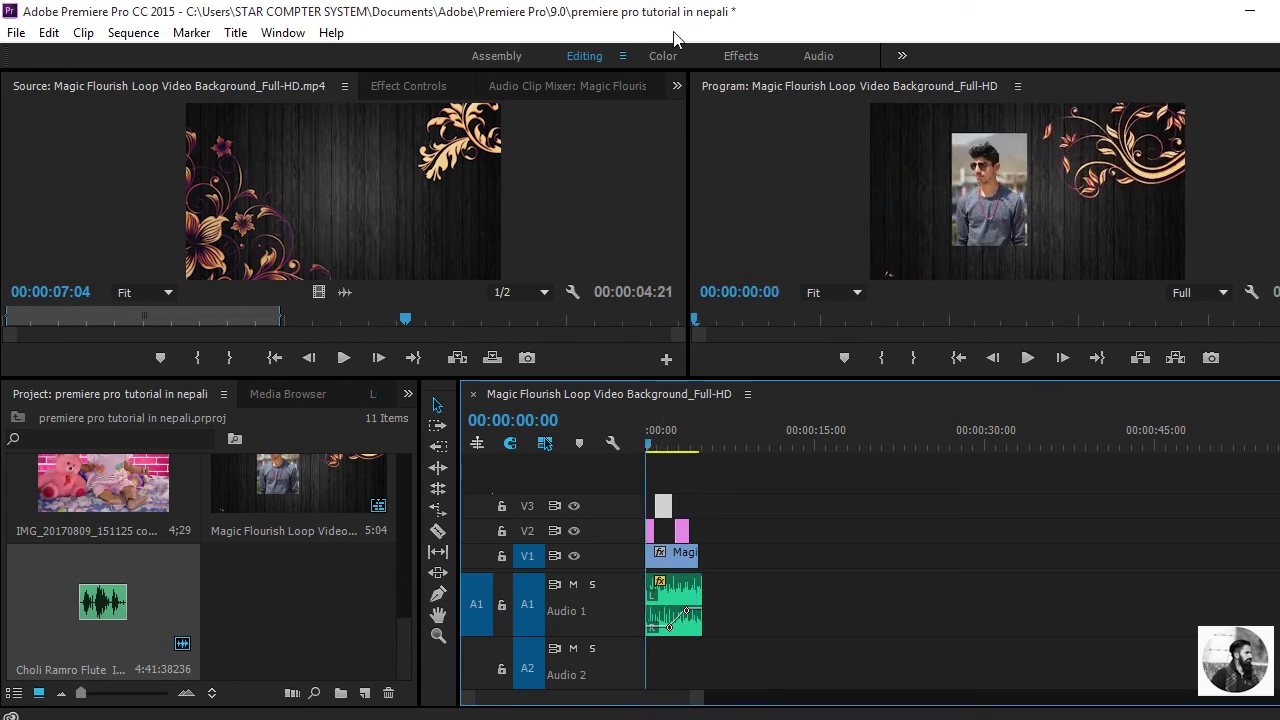
{"action": "left_click", "coordinate": [731, 55]}
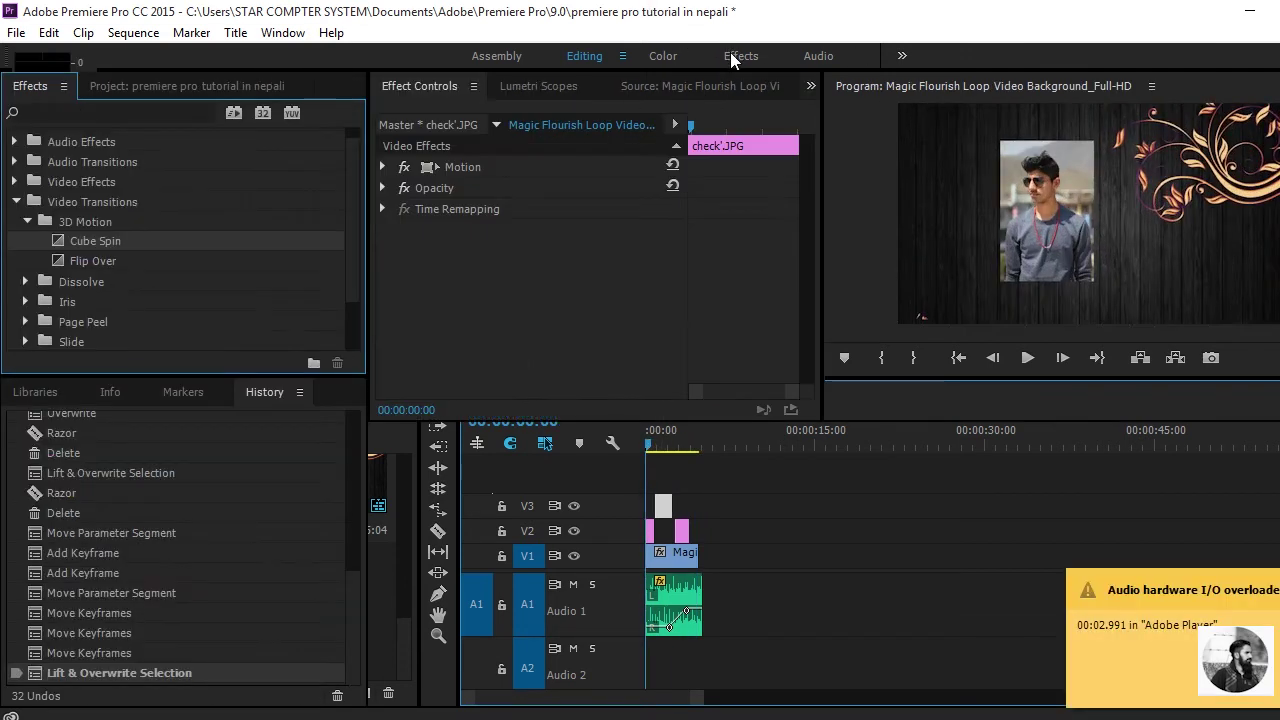
{"action": "left_click", "coordinate": [92, 260]}
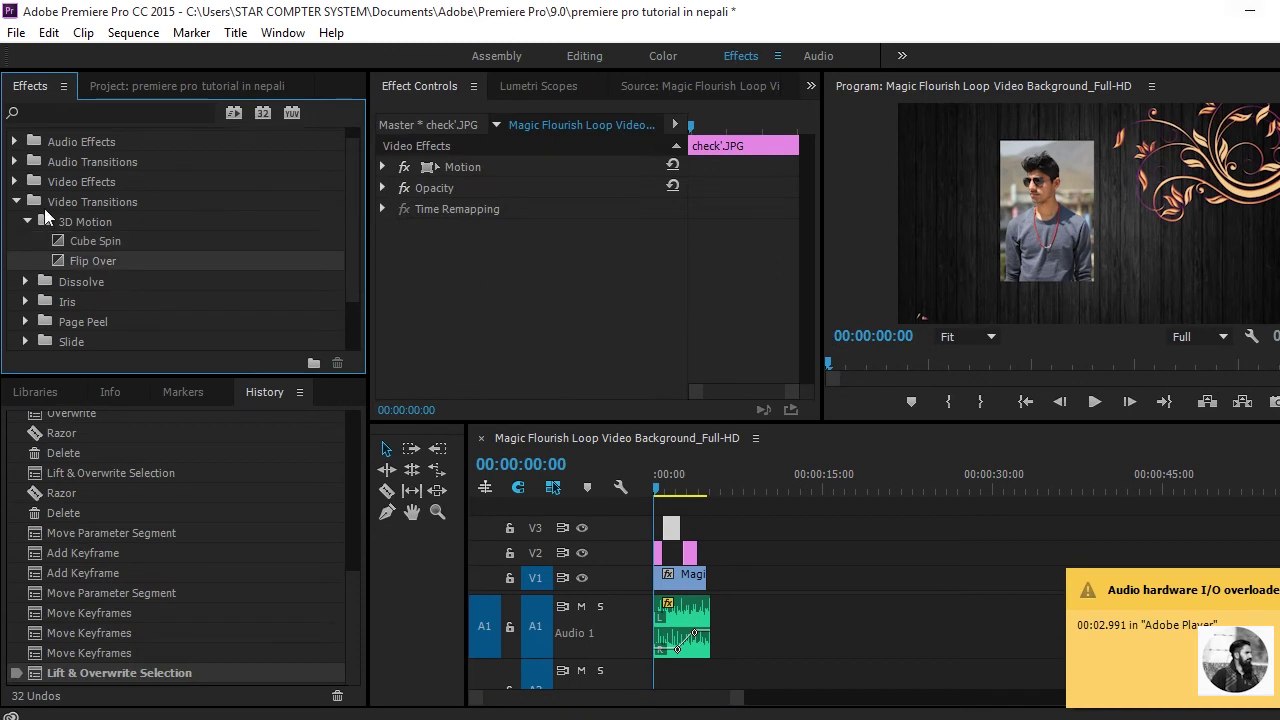
{"action": "left_click", "coordinate": [26, 222]}
{"action": "double_click", "coordinate": [70, 301]}
{"action": "left_click_drag", "start_coordinate": [84, 320], "coordinate": [658, 560]}
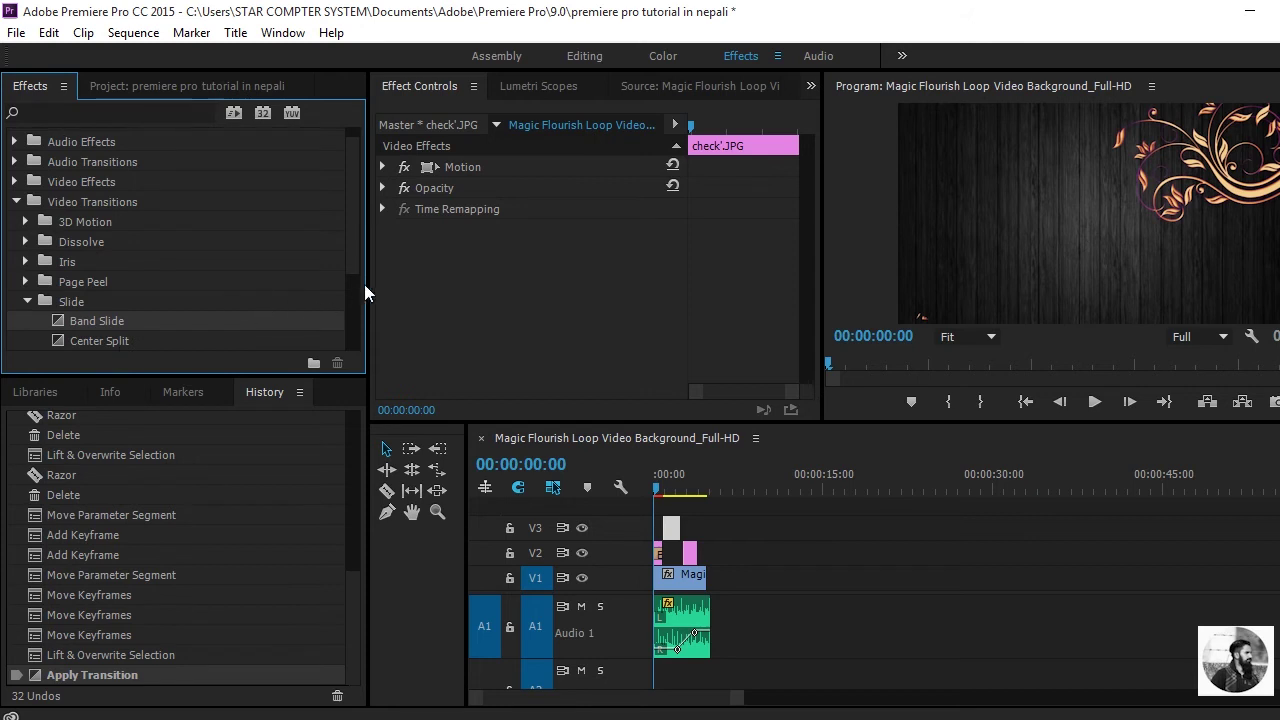
Apply the Center Split transition to the picture on V3 and the Push transition to the last picture on V2
{"action": "scroll", "coordinate": [358, 250], "scroll_direction": "down", "scroll_amount": 3}
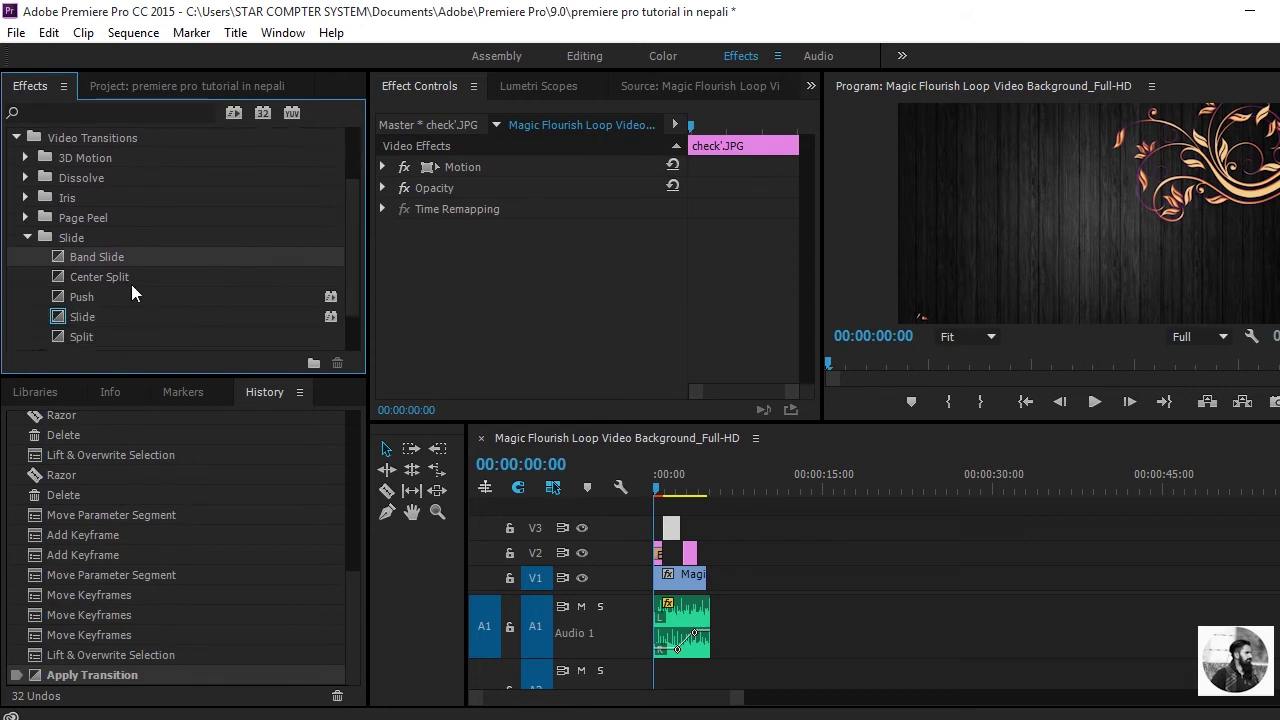
{"action": "left_click_drag", "start_coordinate": [123, 275], "coordinate": [665, 530]}
{"action": "mouse_move", "coordinate": [84, 300]}
{"action": "left_mouse_down"}
{"action": "mouse_move", "coordinate": [715, 545]}
{"action": "mouse_move", "coordinate": [690, 553]}
{"action": "left_mouse_up"}
Play the sequence from the start to check the picture transitions, and return the playhead to 00:00:00:00
{"action": "key", "text": "space"}
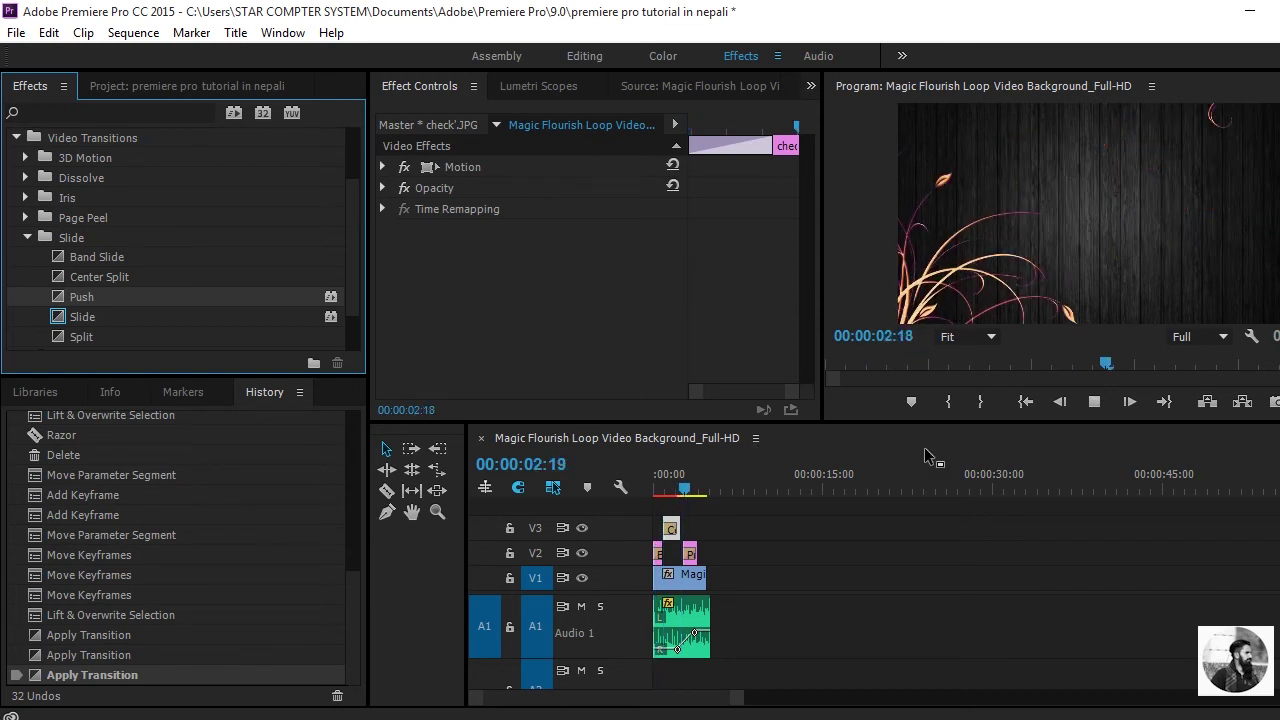
{"action": "key", "text": "Home"}
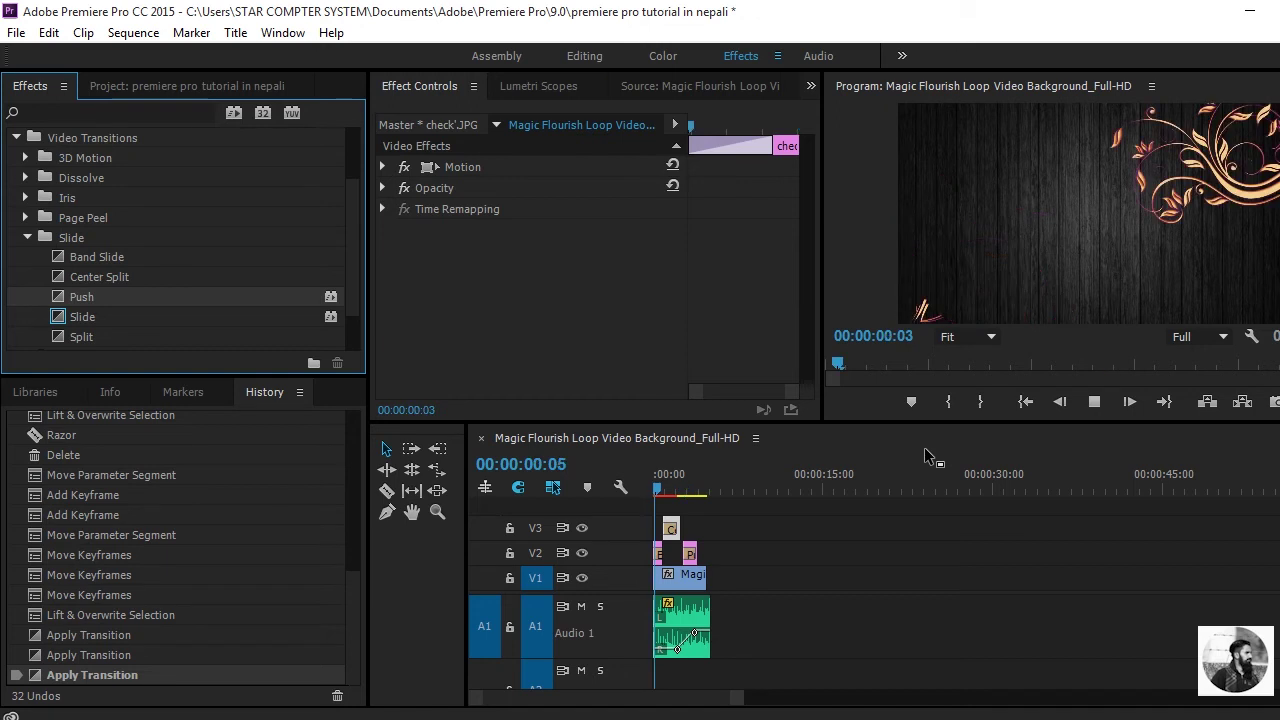
{"action": "key", "text": "space"}
{"action": "left_click", "coordinate": [673, 707]}
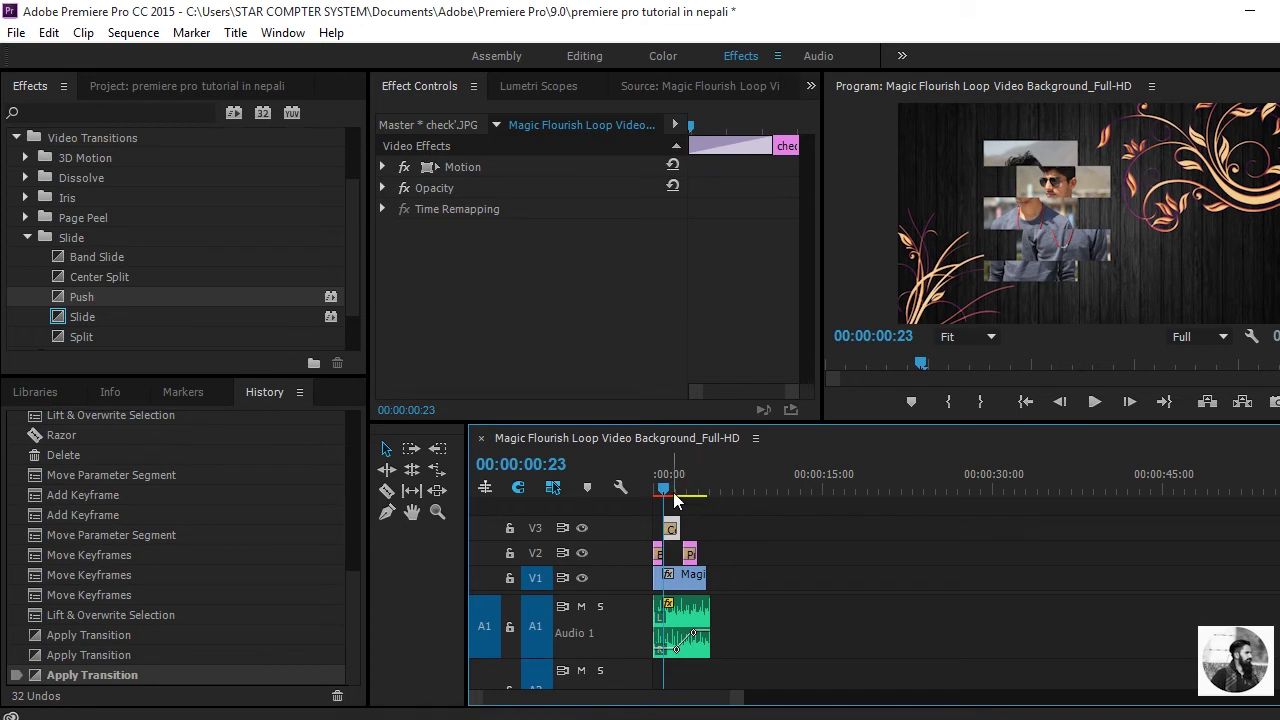
{"action": "left_click_drag", "start_coordinate": [668, 497], "coordinate": [656, 496]}
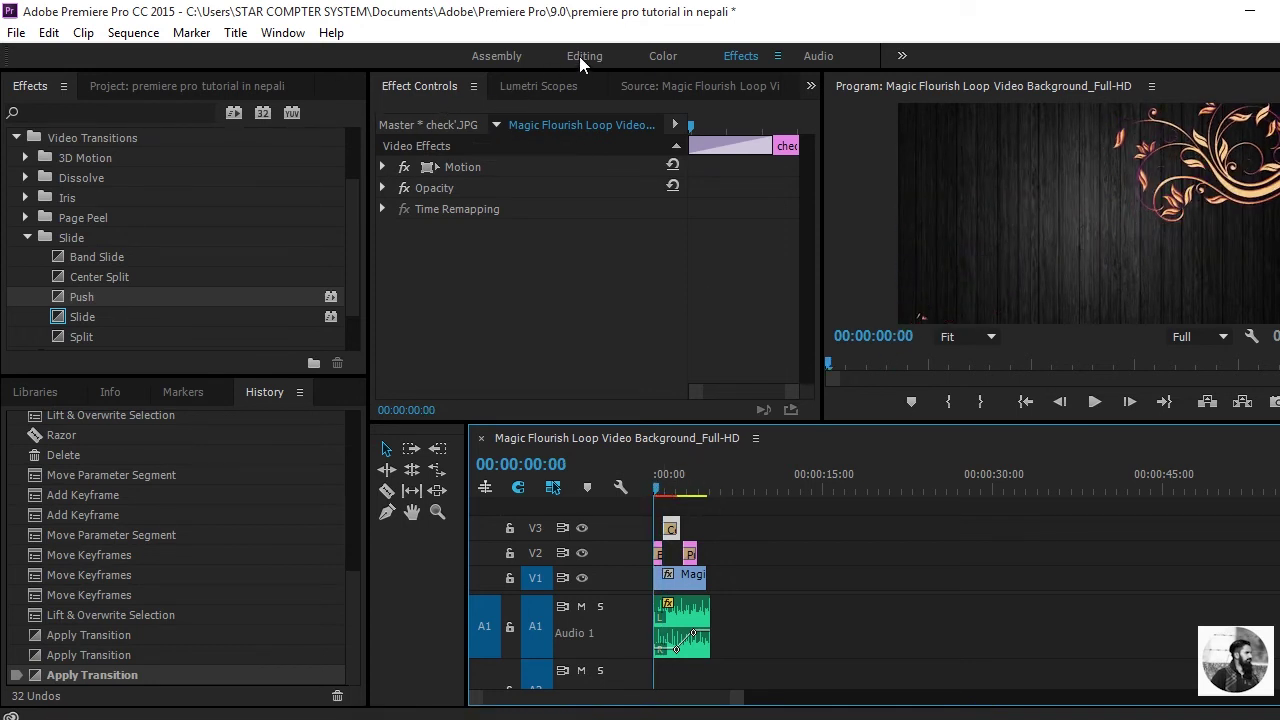
Switch to the Editing workspace and create a new Default Still title
{"action": "left_click", "coordinate": [625, 57]}
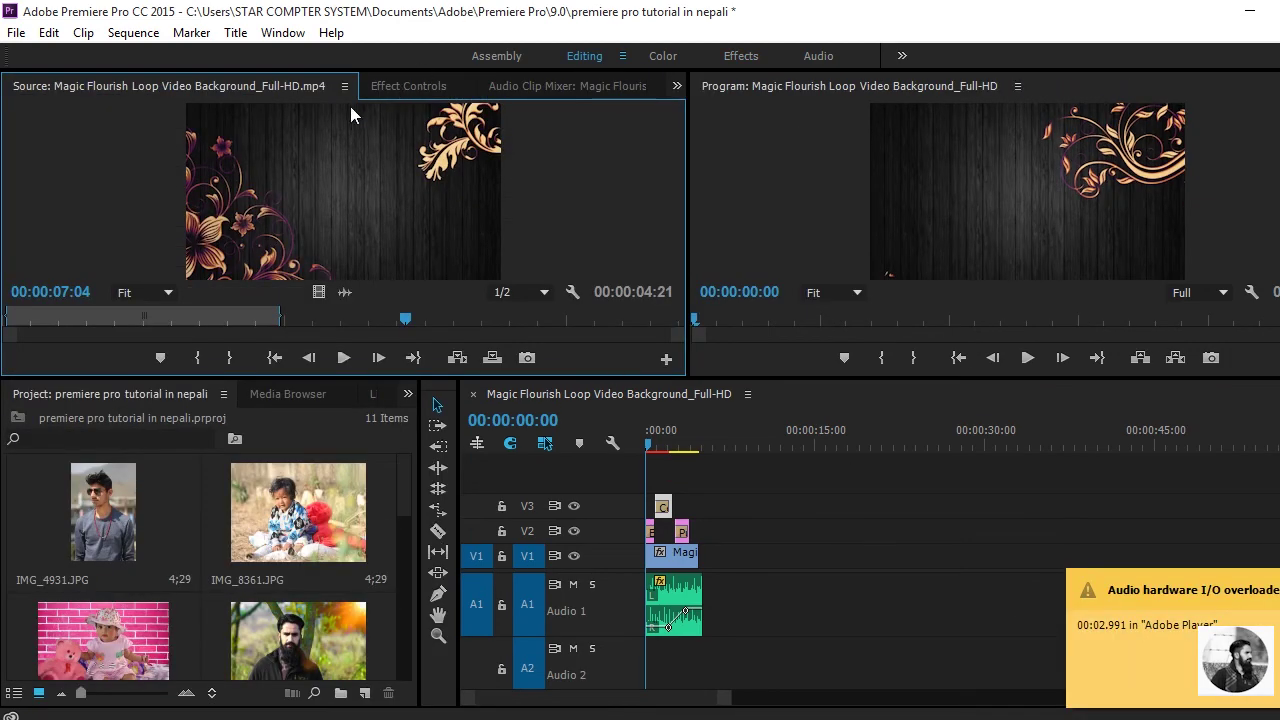
{"action": "left_click", "coordinate": [242, 36]}
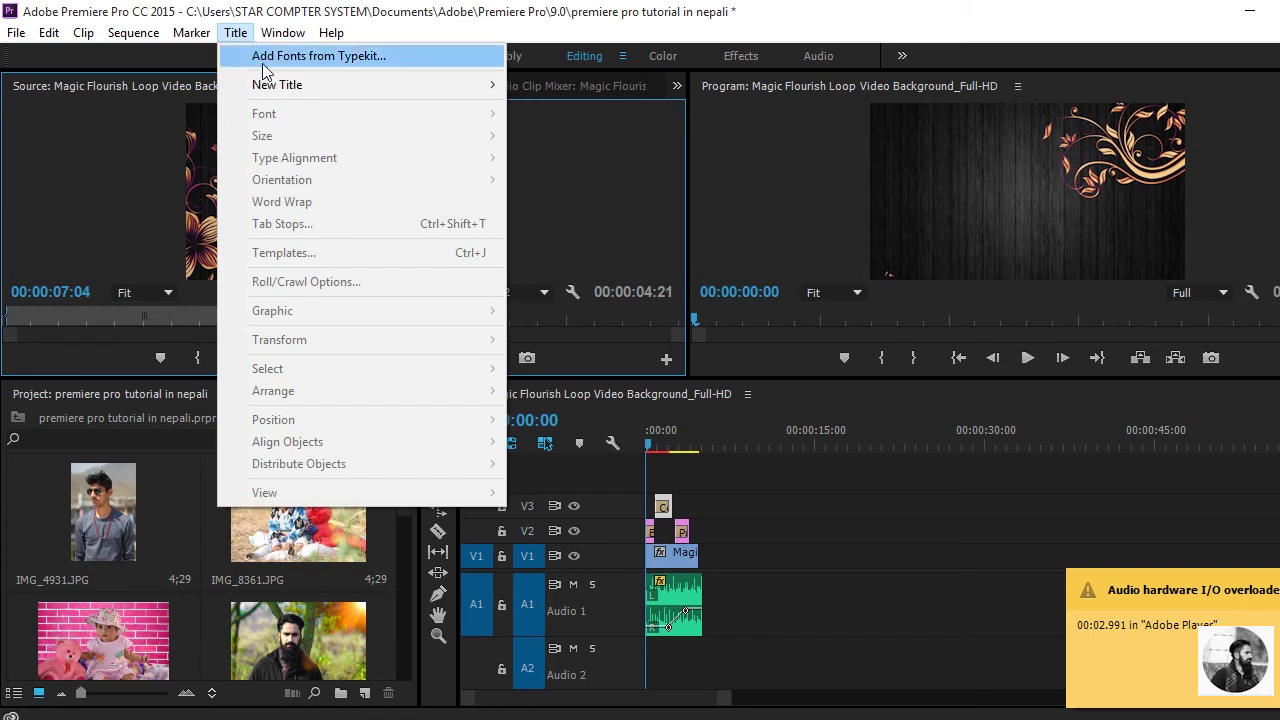
{"action": "mouse_move", "coordinate": [273, 94]}
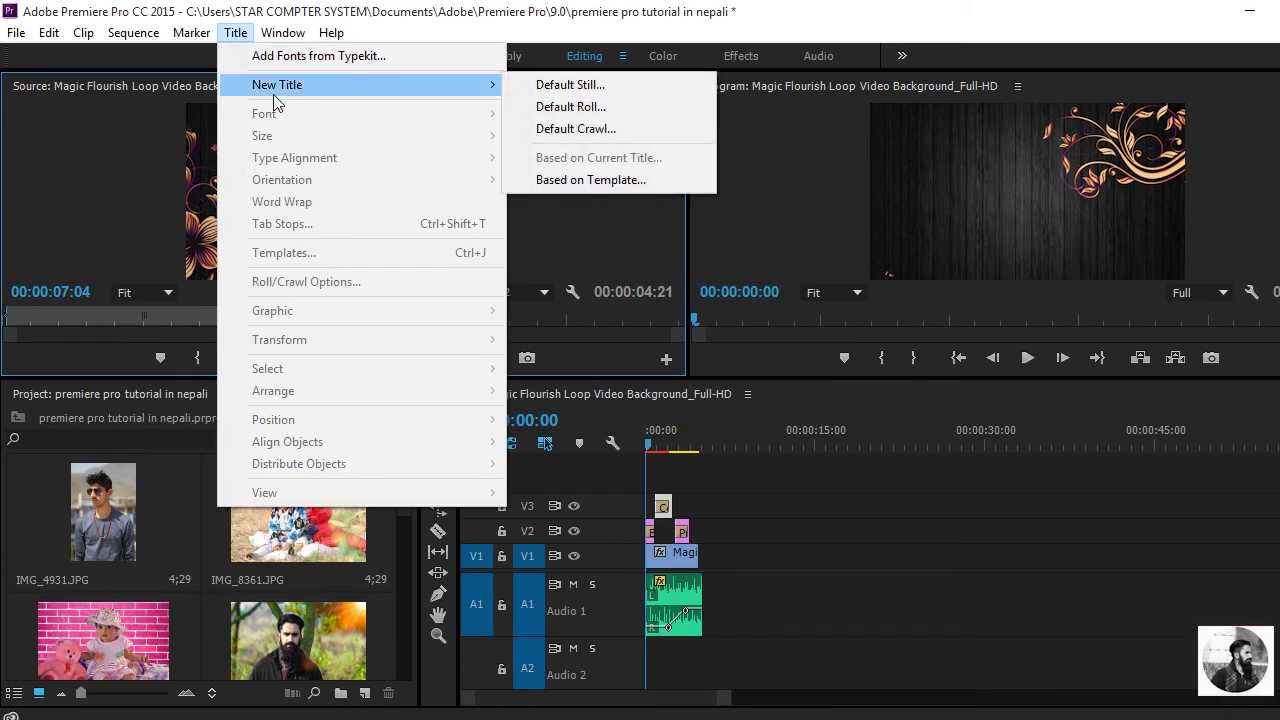
{"action": "left_click", "coordinate": [541, 87]}
{"action": "left_click", "coordinate": [690, 461]}
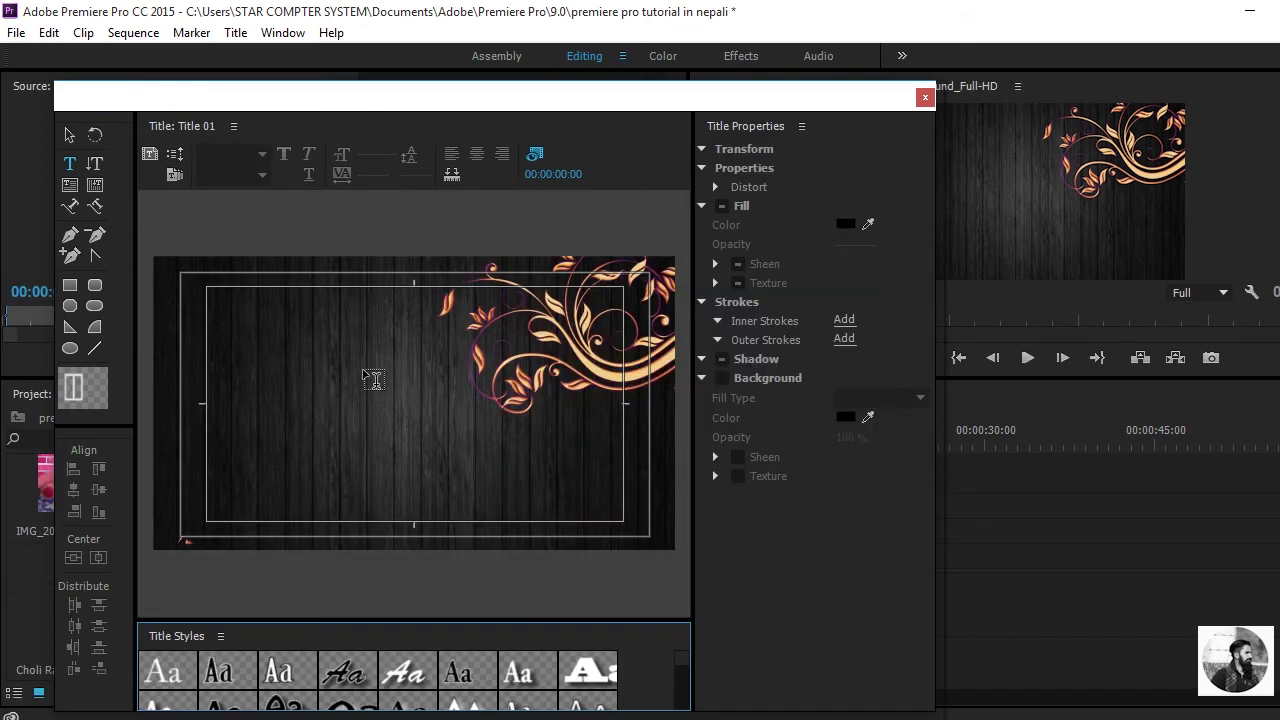
Add the text "ABC" in the Times Roman font just above the middle of the title frame
{"action": "left_click", "coordinate": [370, 376]}
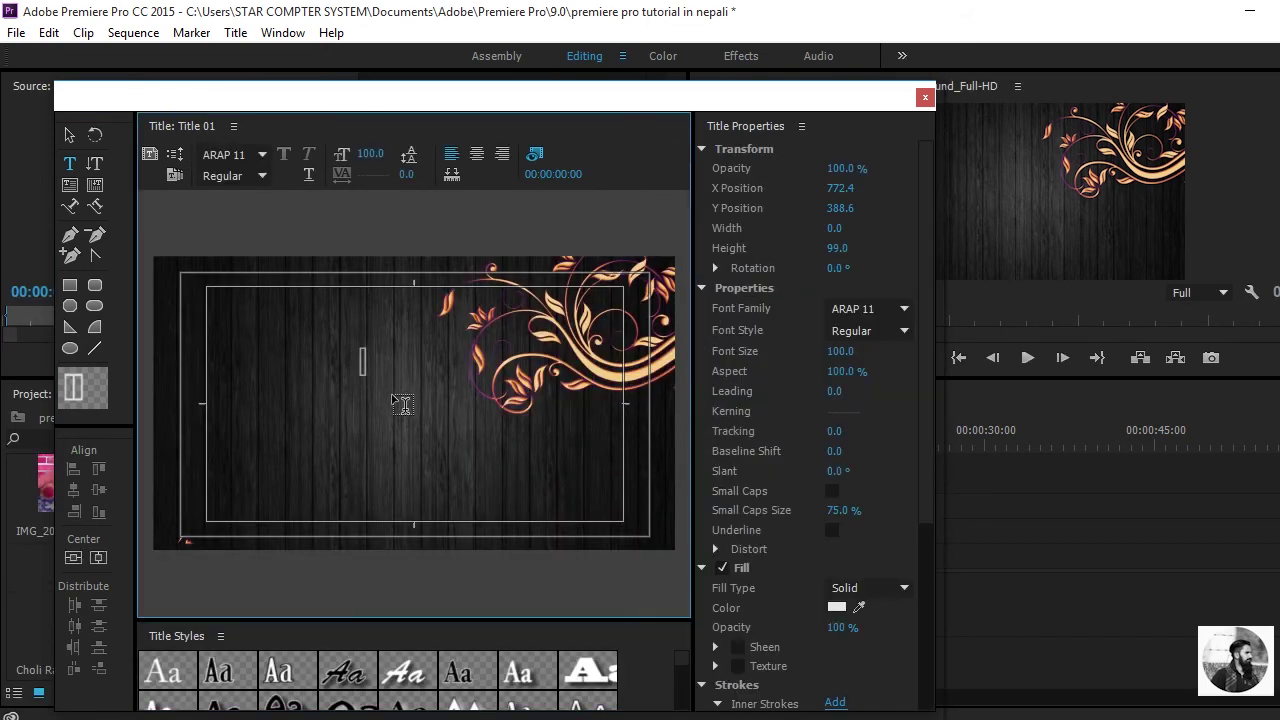
{"action": "left_click", "coordinate": [250, 154]}
{"action": "type", "text": "Tahoma"}
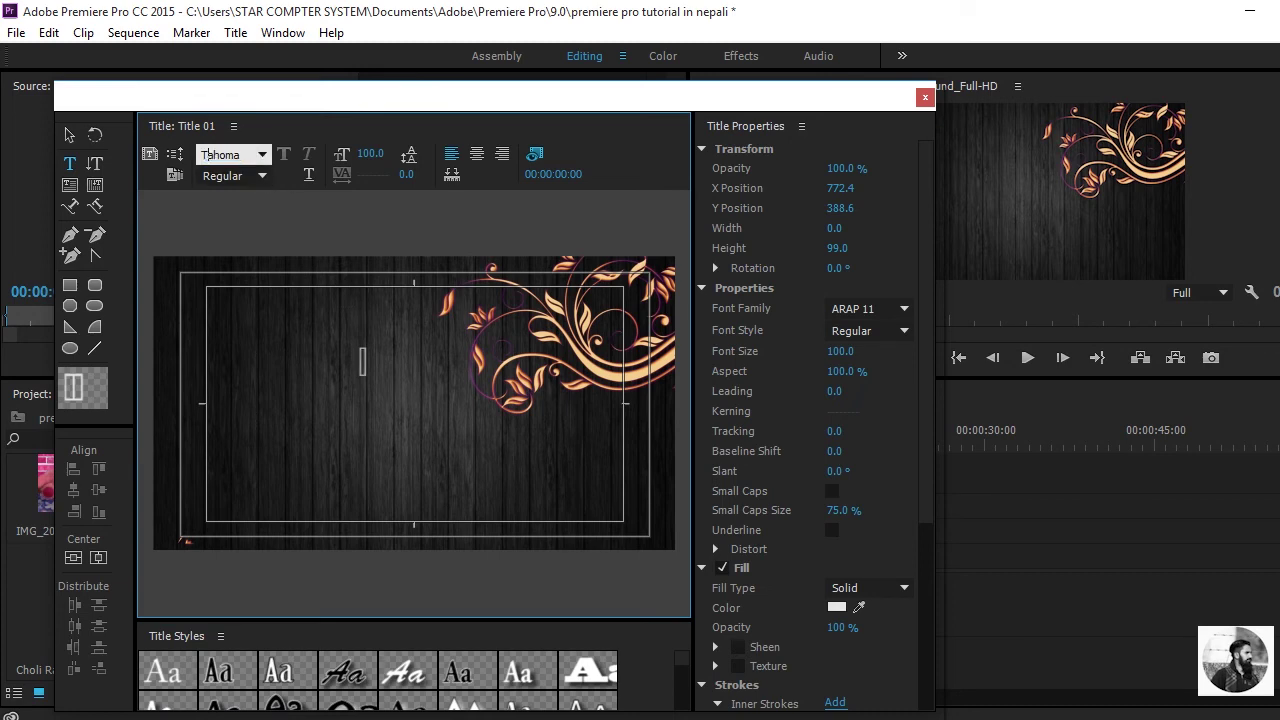
{"action": "key", "text": "Return"}
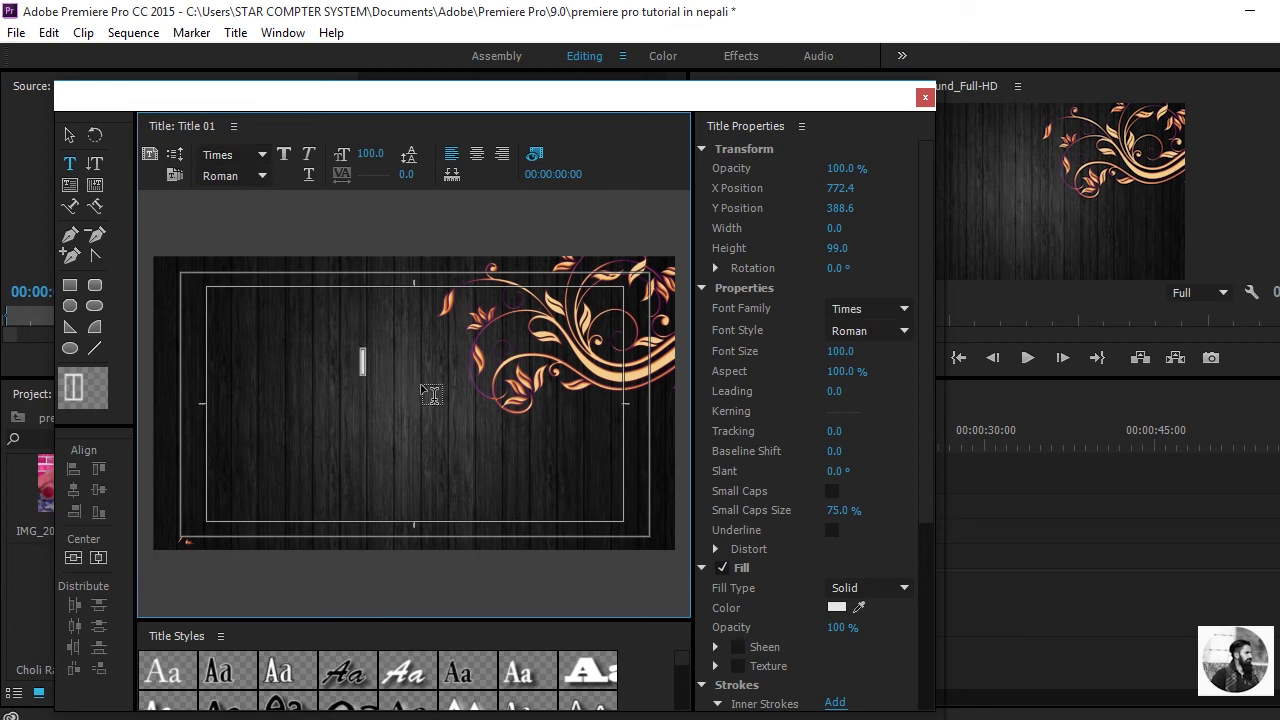
{"action": "type", "text": "ABC"}
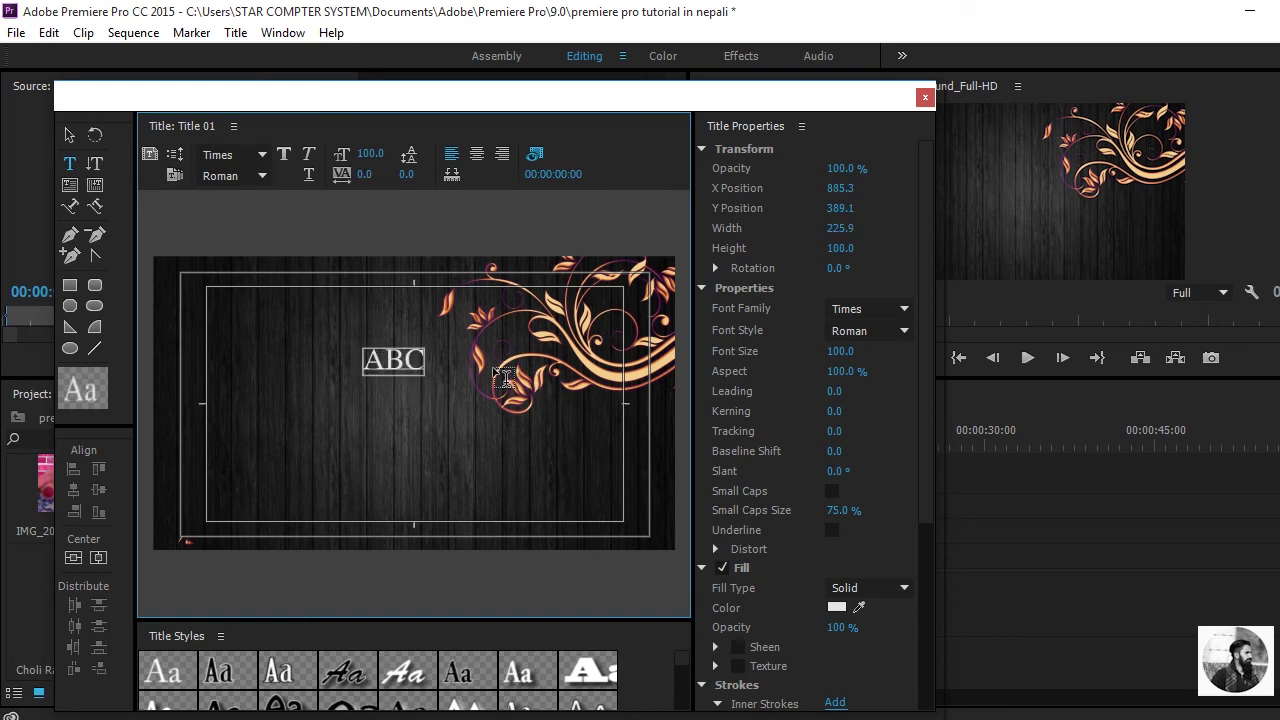
Try several title styles on the ABC text, including Orca White 80 and the orange Adobe Caslon italic, ending with the outlined Prestige Elite Bold style
{"action": "key", "text": "ctrl+a"}
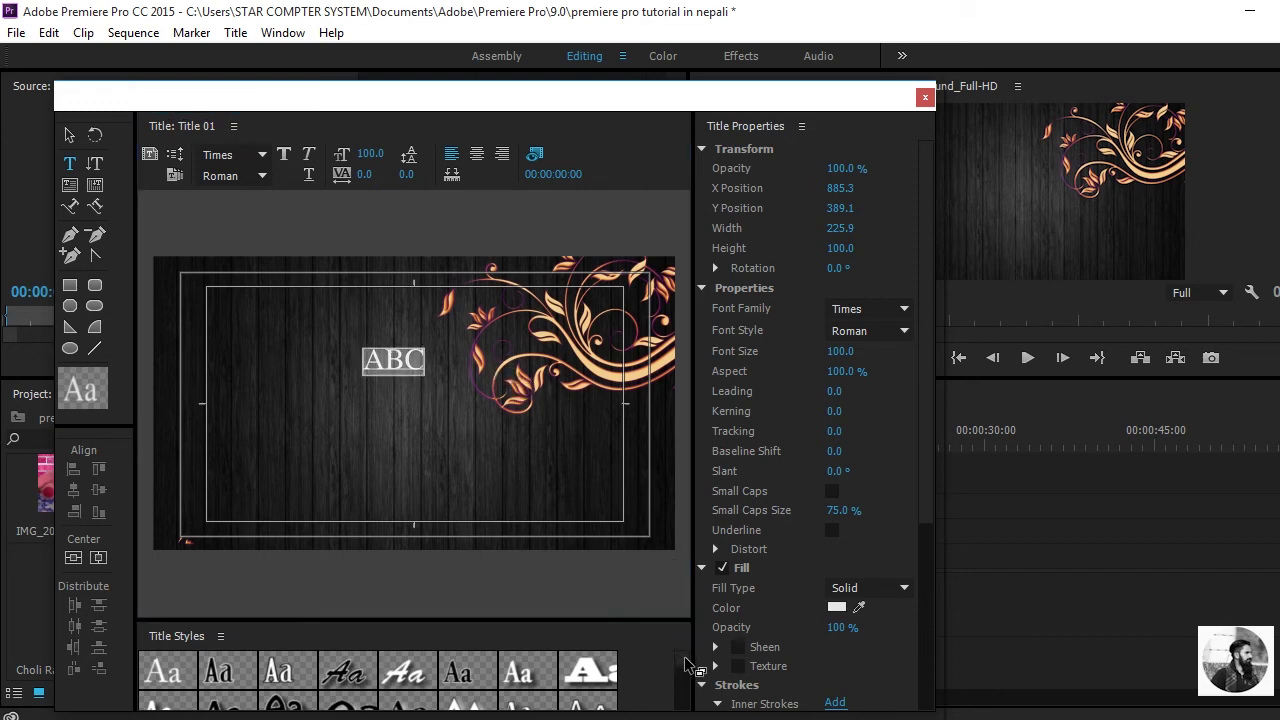
{"action": "scroll", "coordinate": [688, 678], "scroll_direction": "down", "scroll_amount": 2}
{"action": "scroll", "coordinate": [688, 678], "scroll_direction": "down", "scroll_amount": 1}
{"action": "scroll", "coordinate": [366, 703], "scroll_direction": "down", "scroll_amount": 1}
{"action": "left_click", "coordinate": [348, 690]}
{"action": "left_click", "coordinate": [346, 664]}
{"action": "left_click", "coordinate": [268, 680]}
{"action": "left_click", "coordinate": [166, 680]}
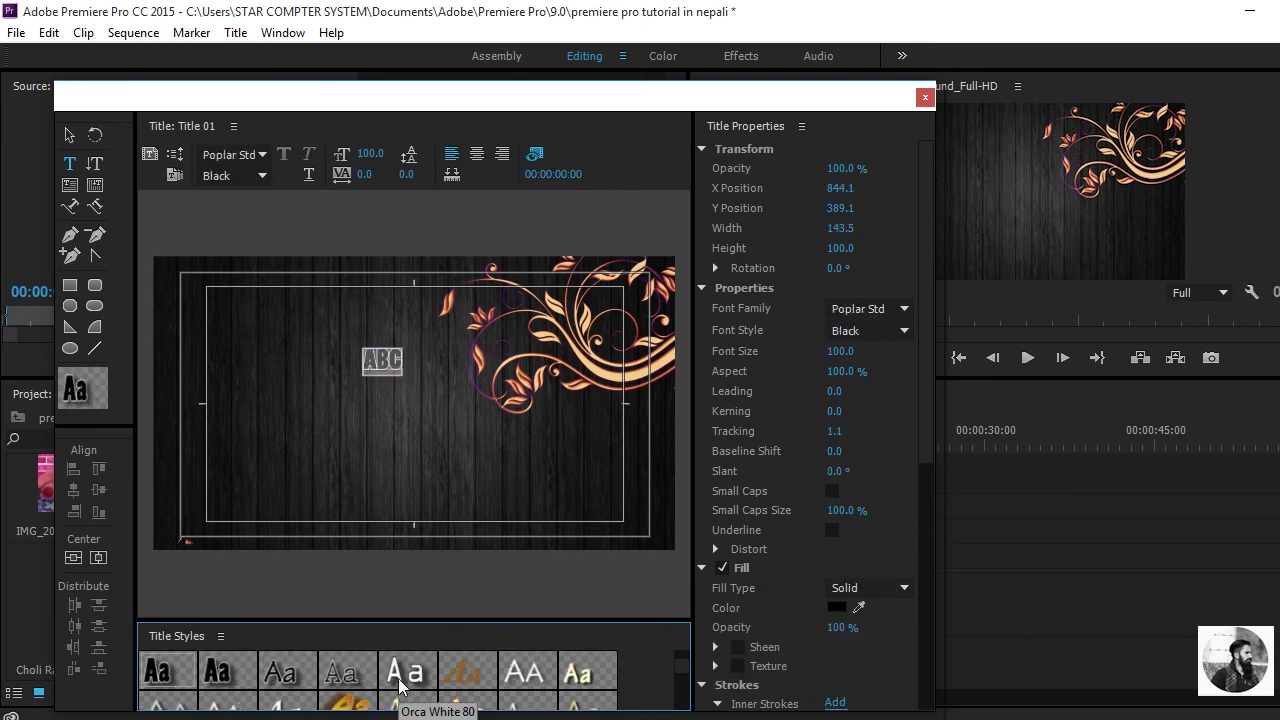
{"action": "left_click", "coordinate": [400, 685]}
{"action": "left_click", "coordinate": [447, 688]}
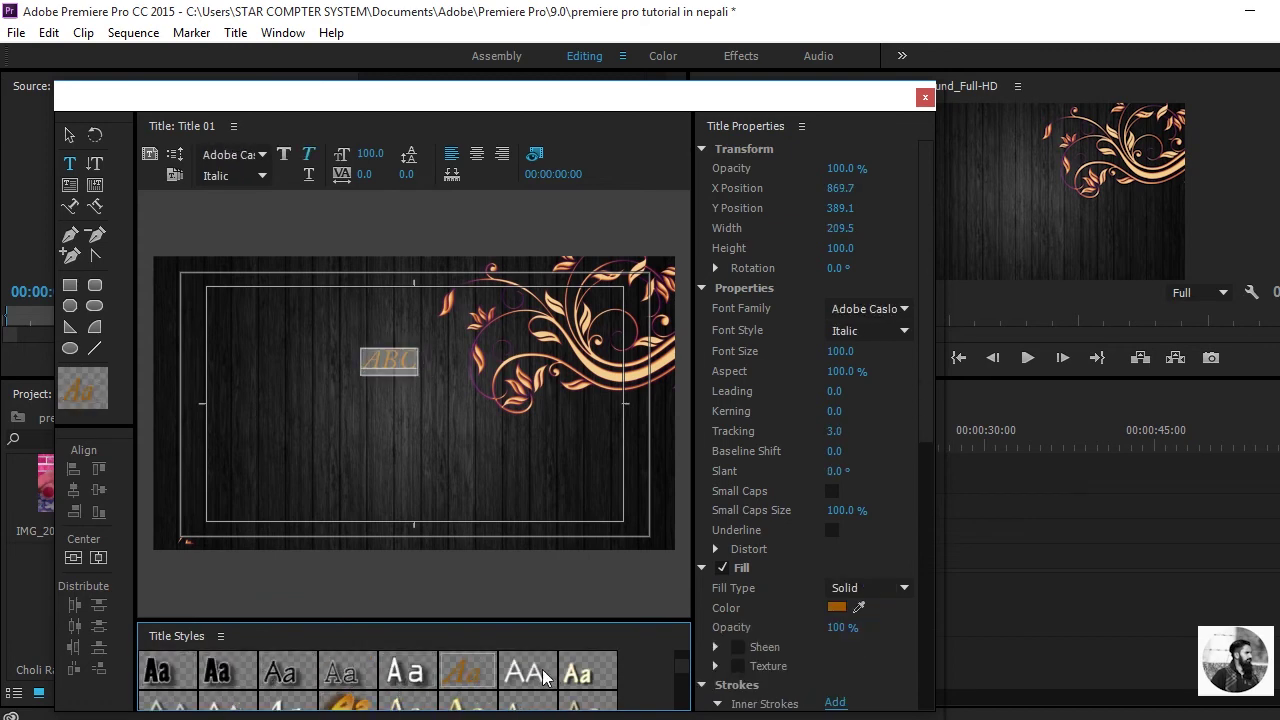
{"action": "left_click", "coordinate": [400, 680]}
{"action": "left_click", "coordinate": [346, 672]}
{"action": "left_click", "coordinate": [218, 678]}
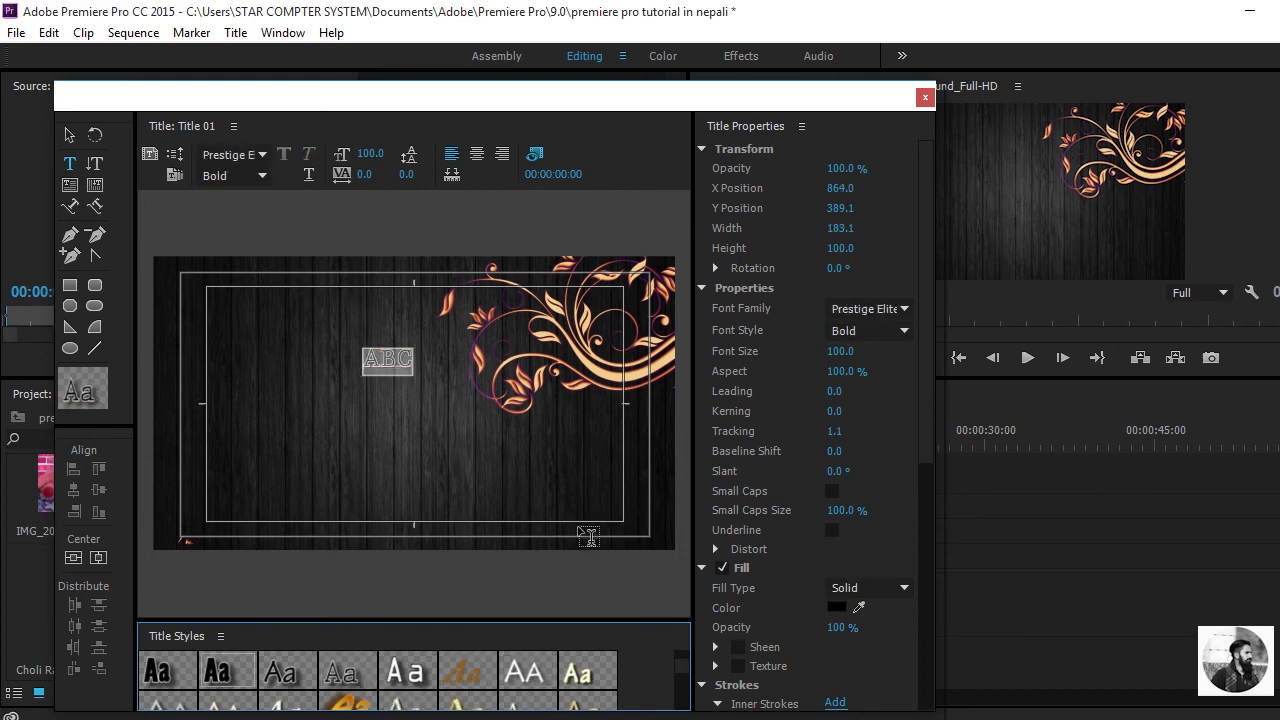
Try the outlined Tekton Pro Bold style and a neighbouring style on the ABC text, and close the title window
{"action": "left_click", "coordinate": [302, 678]}
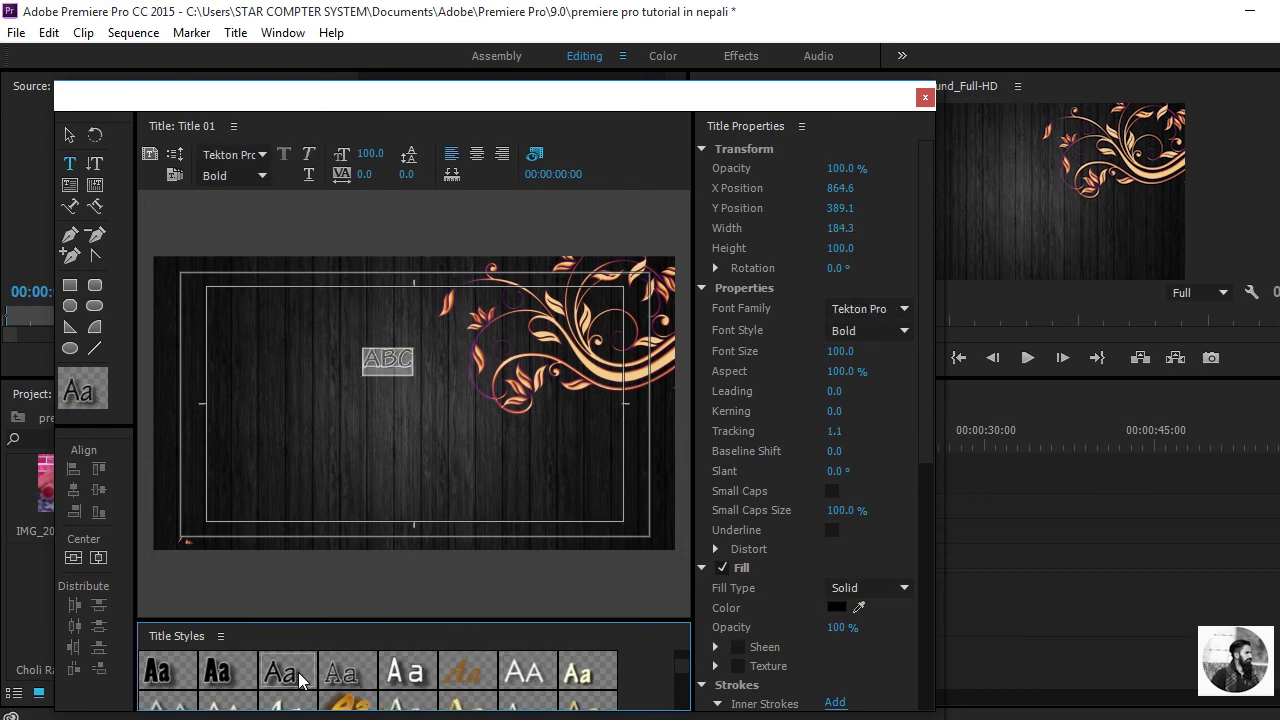
{"action": "left_click", "coordinate": [397, 387]}
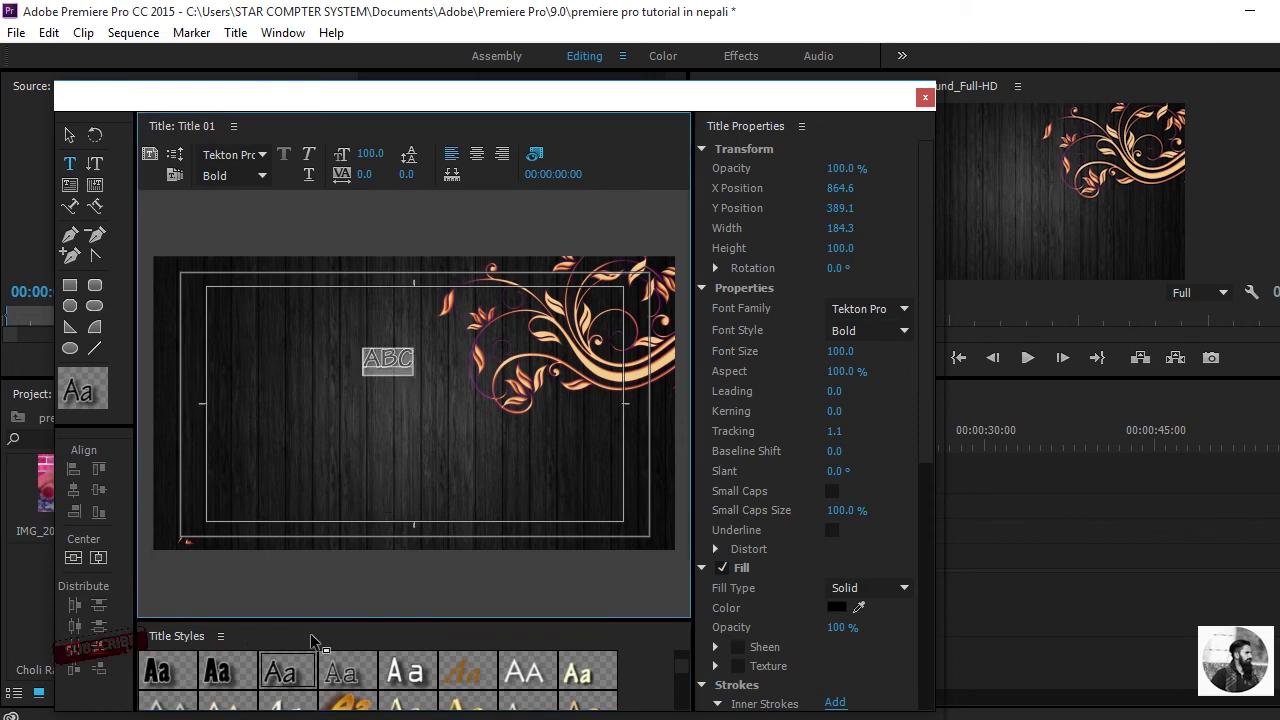
{"action": "left_click", "coordinate": [212, 680]}
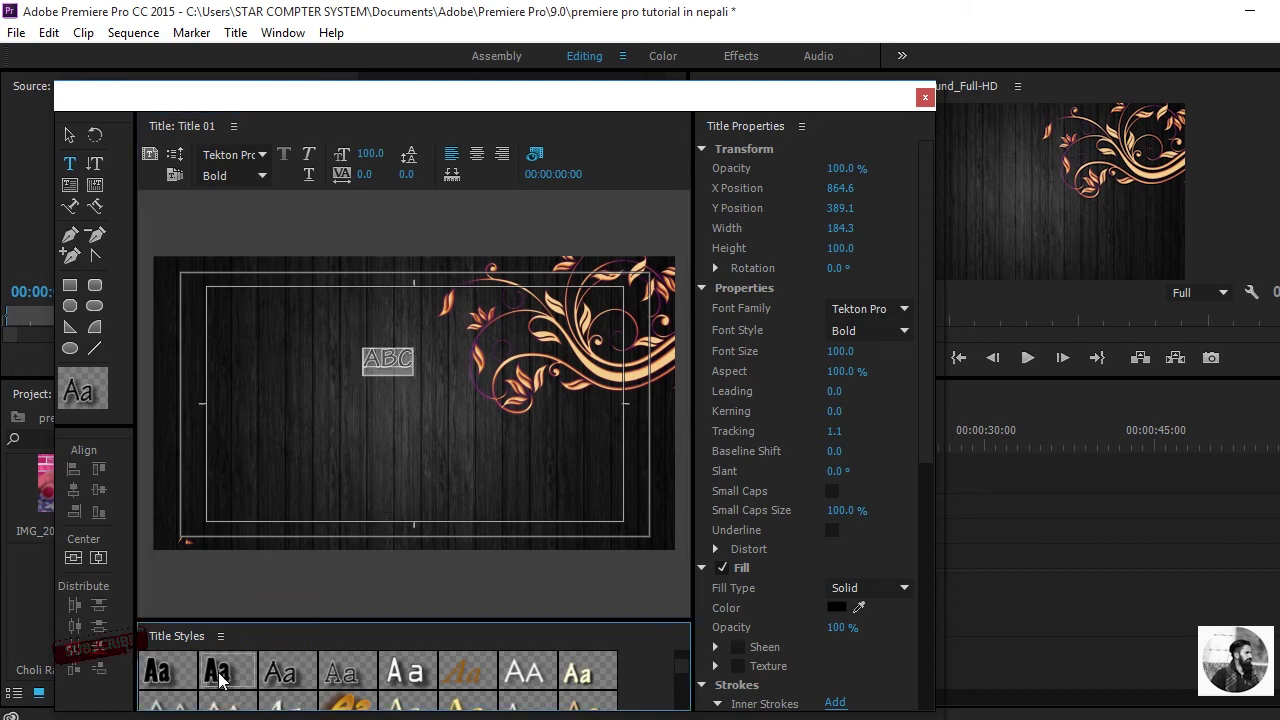
{"action": "left_click", "coordinate": [925, 97]}
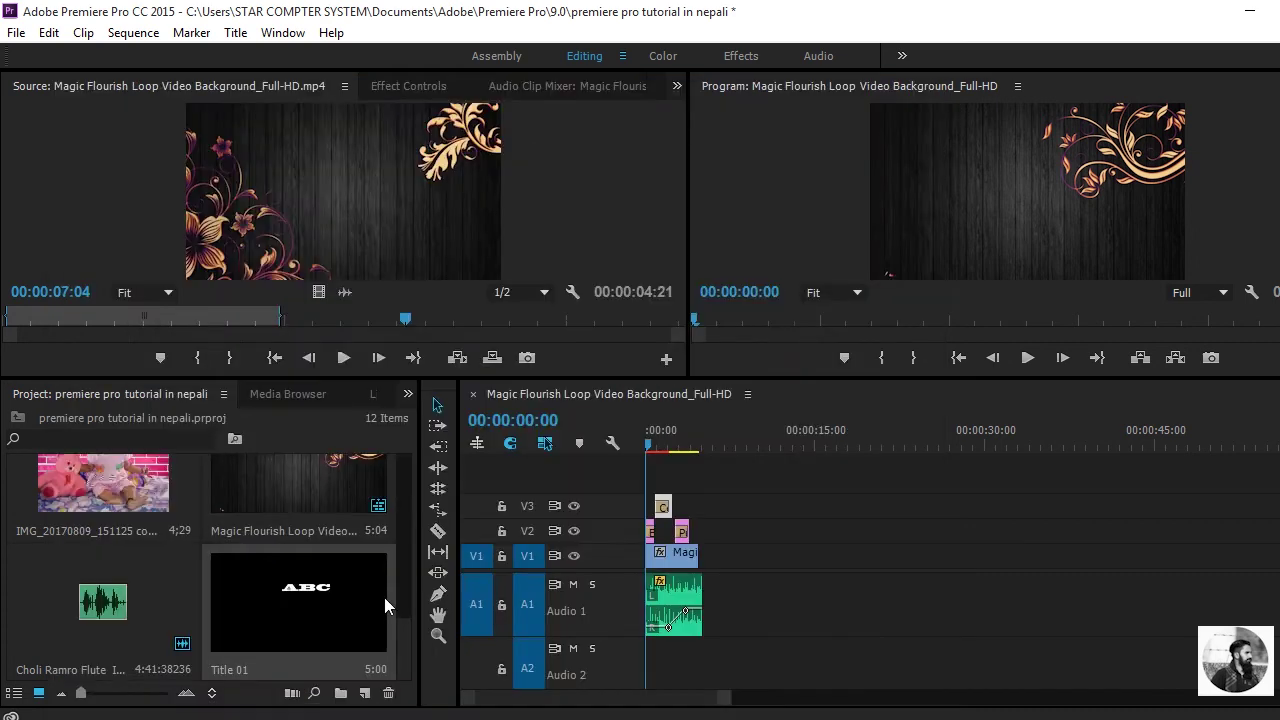
Place Title 01 on a new V4 track above the pictures, preview it, and trim it to a short clip ending at 00:00:00:23
{"action": "left_click_drag", "start_coordinate": [328, 601], "coordinate": [660, 480]}
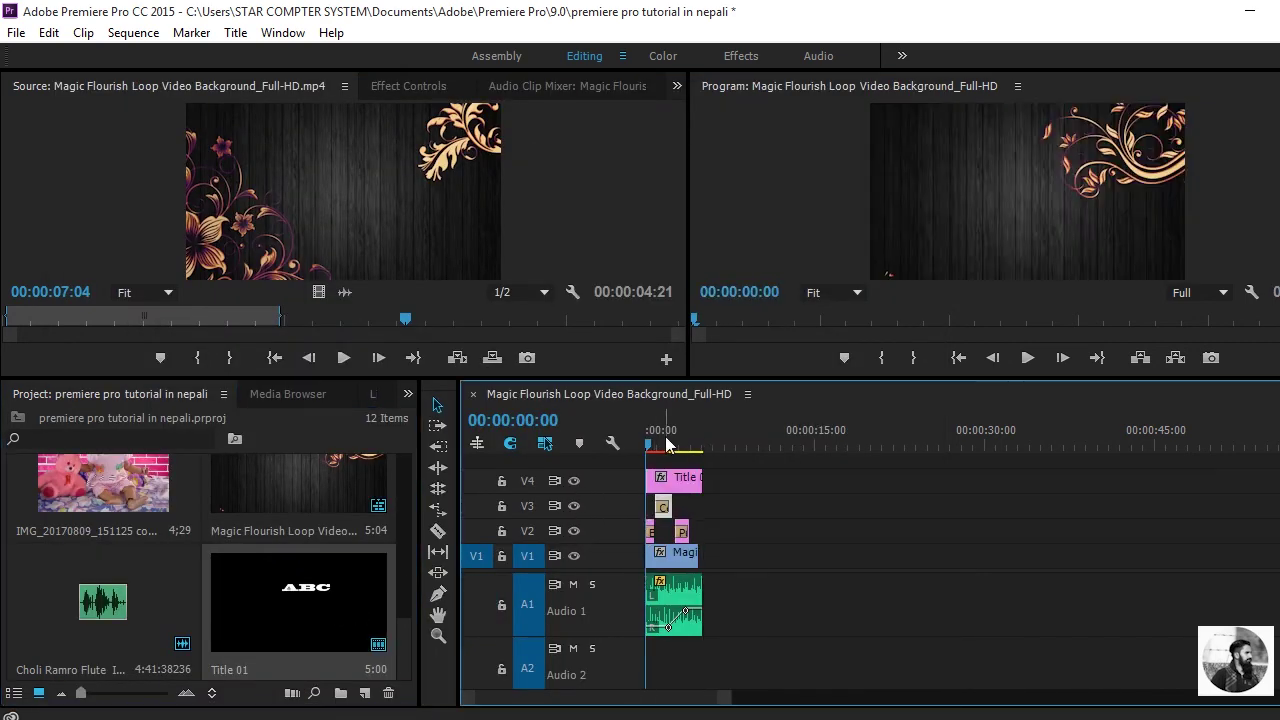
{"action": "left_click_drag", "start_coordinate": [723, 703], "coordinate": [669, 703]}
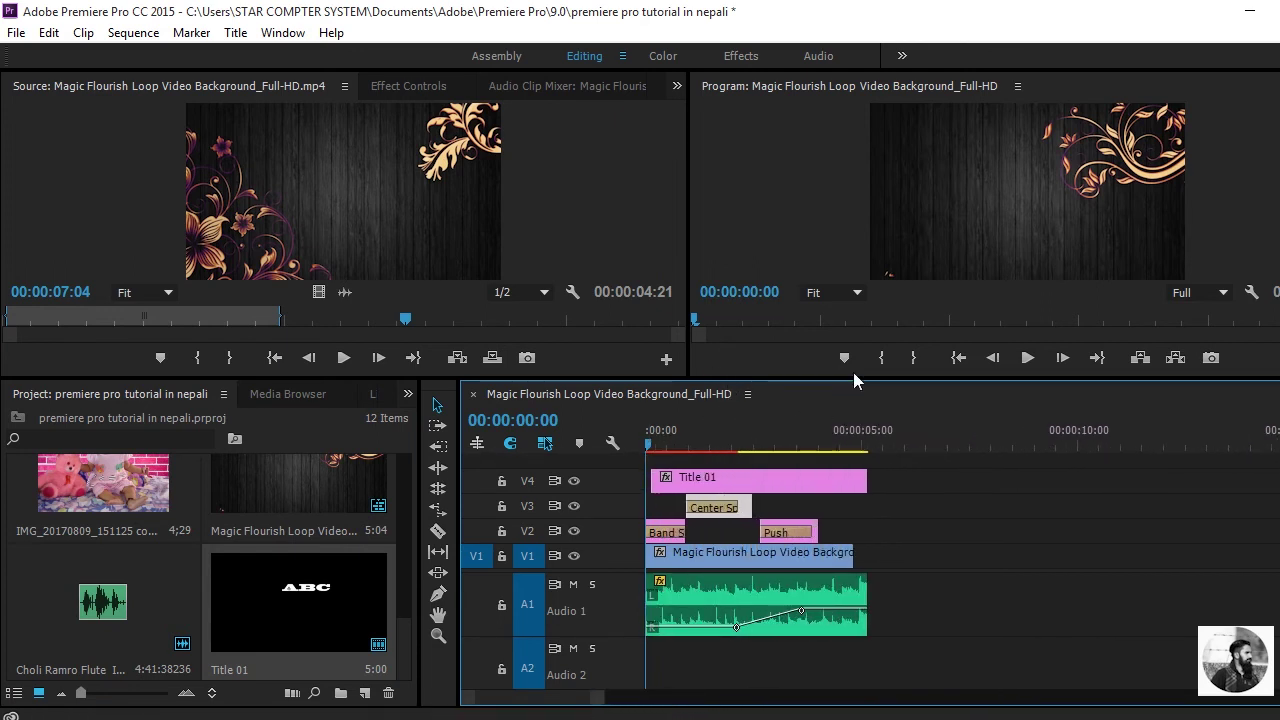
{"action": "left_click", "coordinate": [1030, 358]}
{"action": "left_click", "coordinate": [1030, 358]}
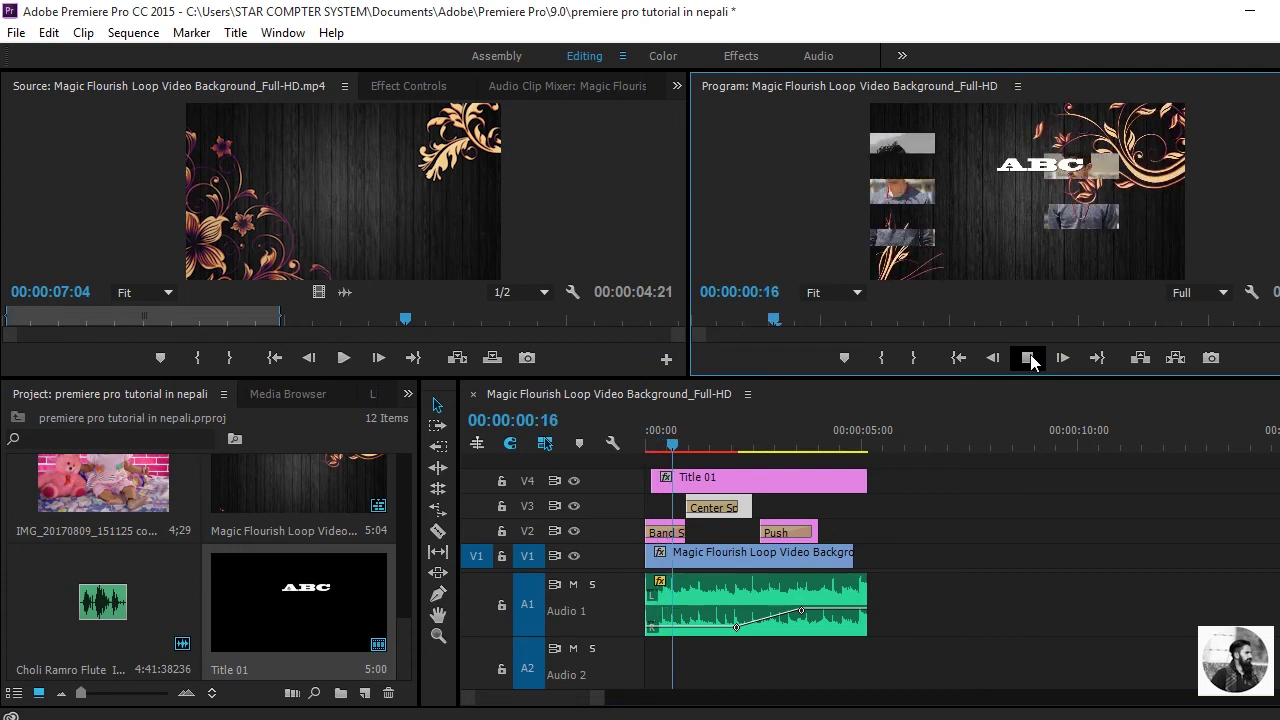
{"action": "left_click", "coordinate": [1029, 358]}
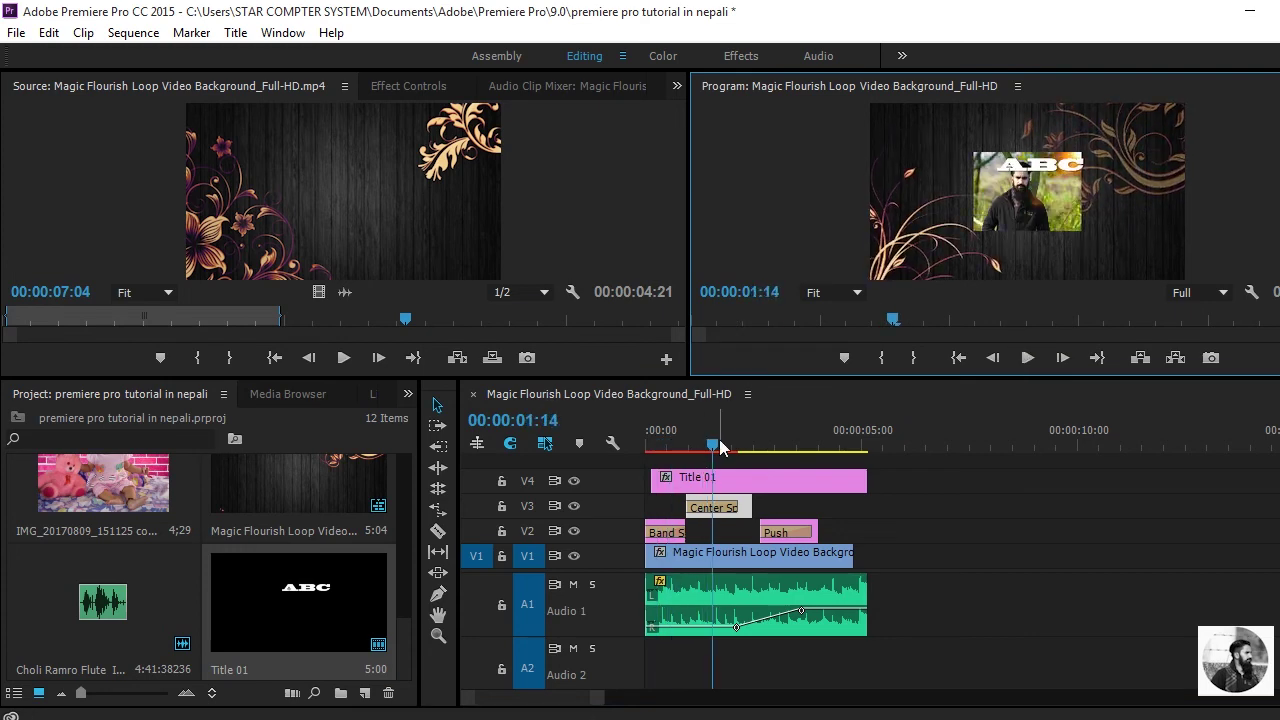
{"action": "left_click_drag", "start_coordinate": [714, 446], "coordinate": [651, 443]}
{"action": "left_click_drag", "start_coordinate": [864, 478], "coordinate": [685, 450]}
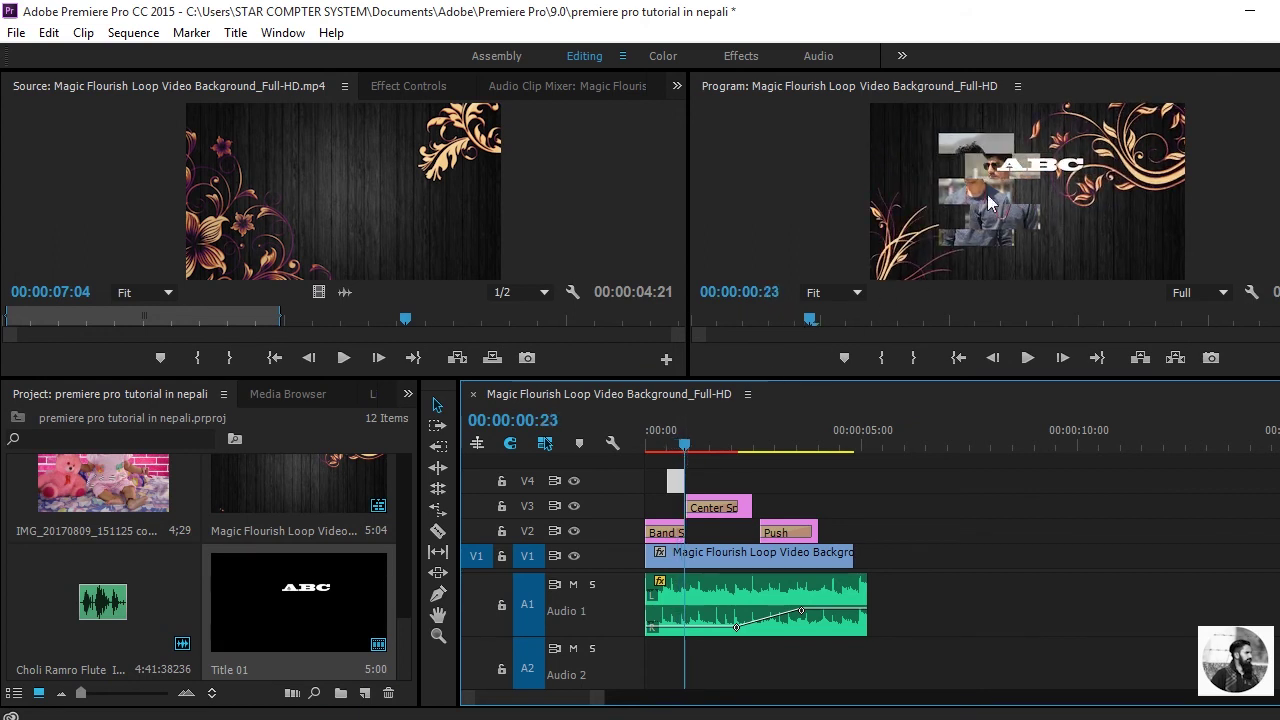
Move the ABC title below the first picture in the program frame and play the sequence to check it
{"action": "left_click", "coordinate": [1036, 166]}
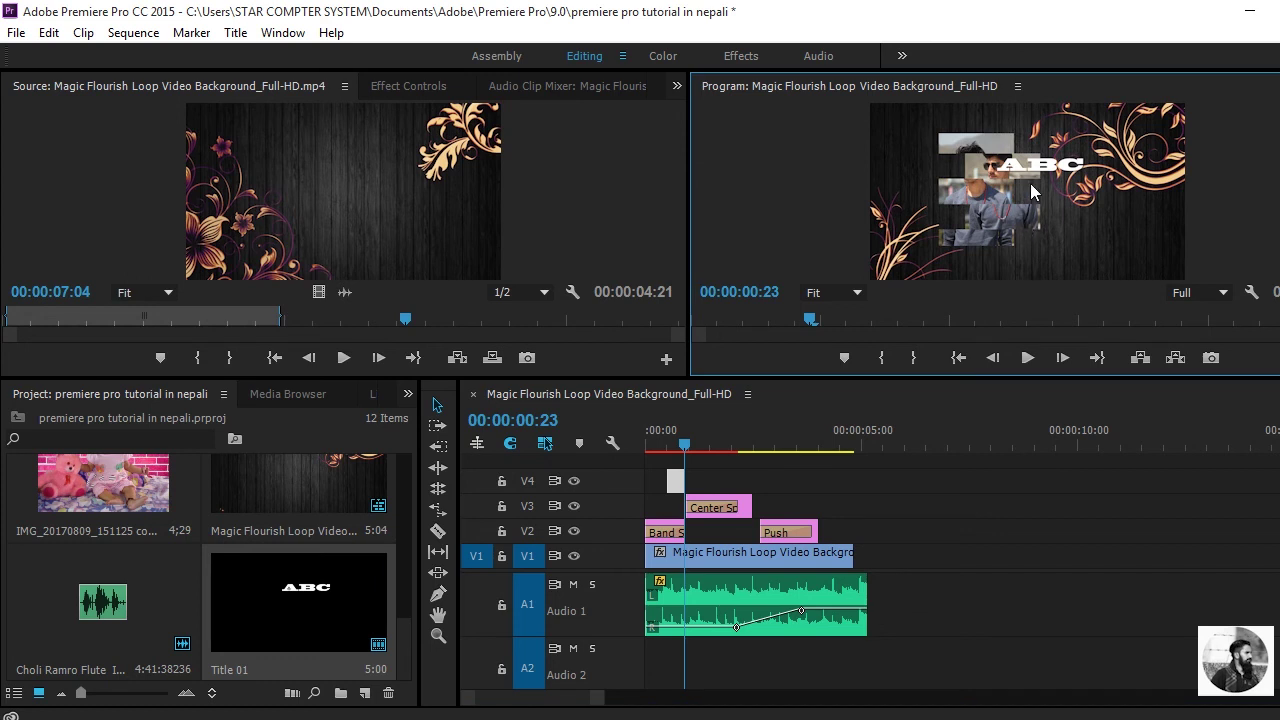
{"action": "left_click", "coordinate": [1033, 175]}
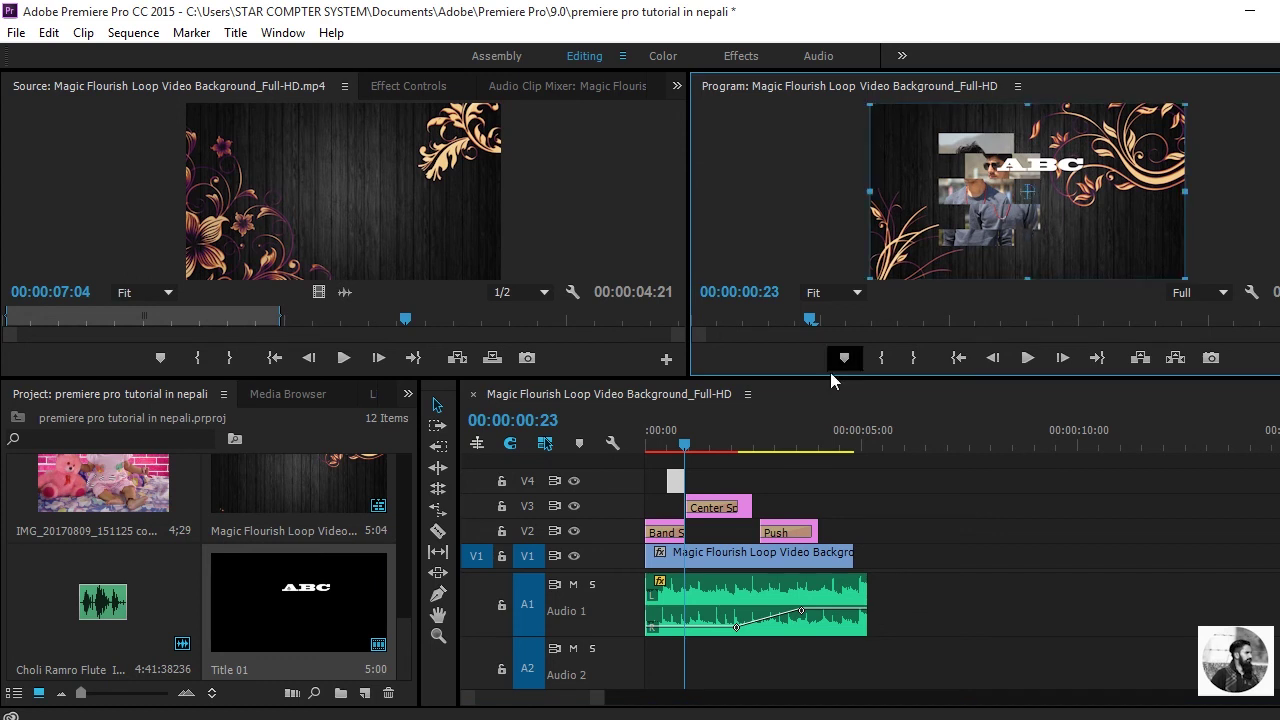
{"action": "left_click_drag", "start_coordinate": [685, 447], "coordinate": [676, 446]}
{"action": "left_click", "coordinate": [1037, 172]}
{"action": "left_click_drag", "start_coordinate": [1037, 172], "coordinate": [1009, 261]}
{"action": "left_click_drag", "start_coordinate": [682, 446], "coordinate": [655, 450]}
{"action": "key", "text": "space"}
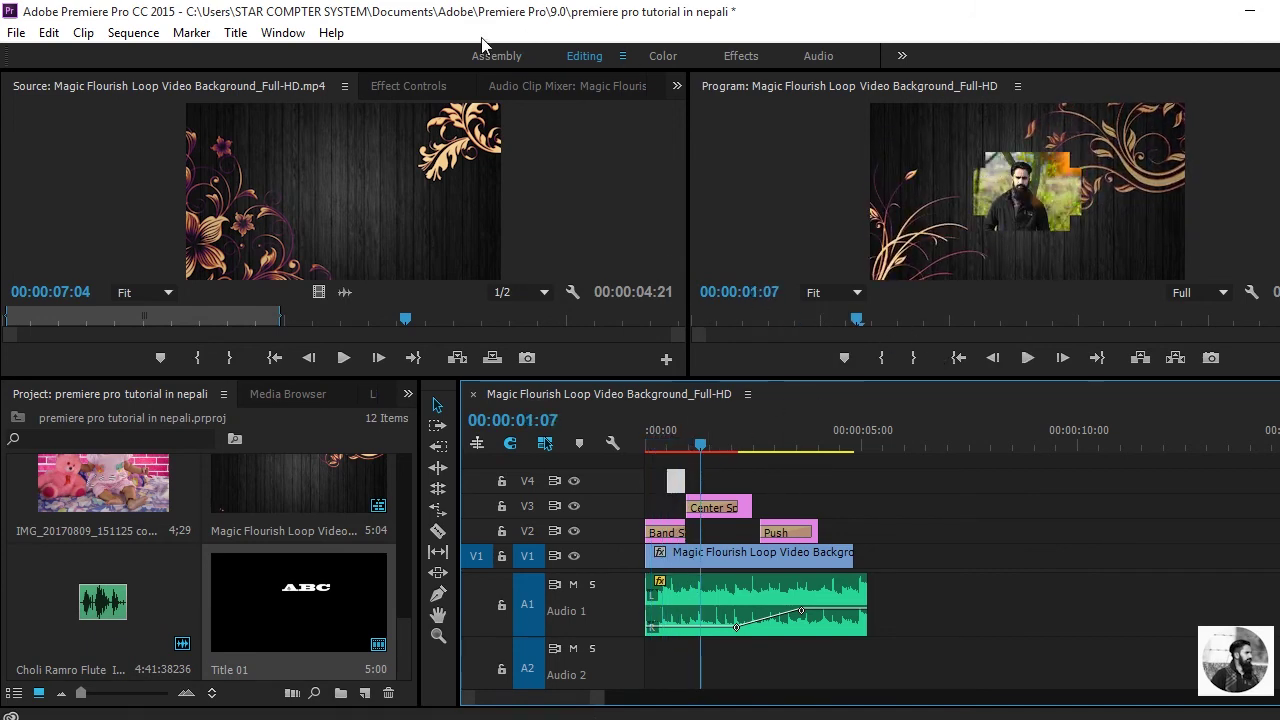
Create a second Default Still title with the playhead at 00:00:01:07 over the second picture
{"action": "left_click", "coordinate": [240, 35]}
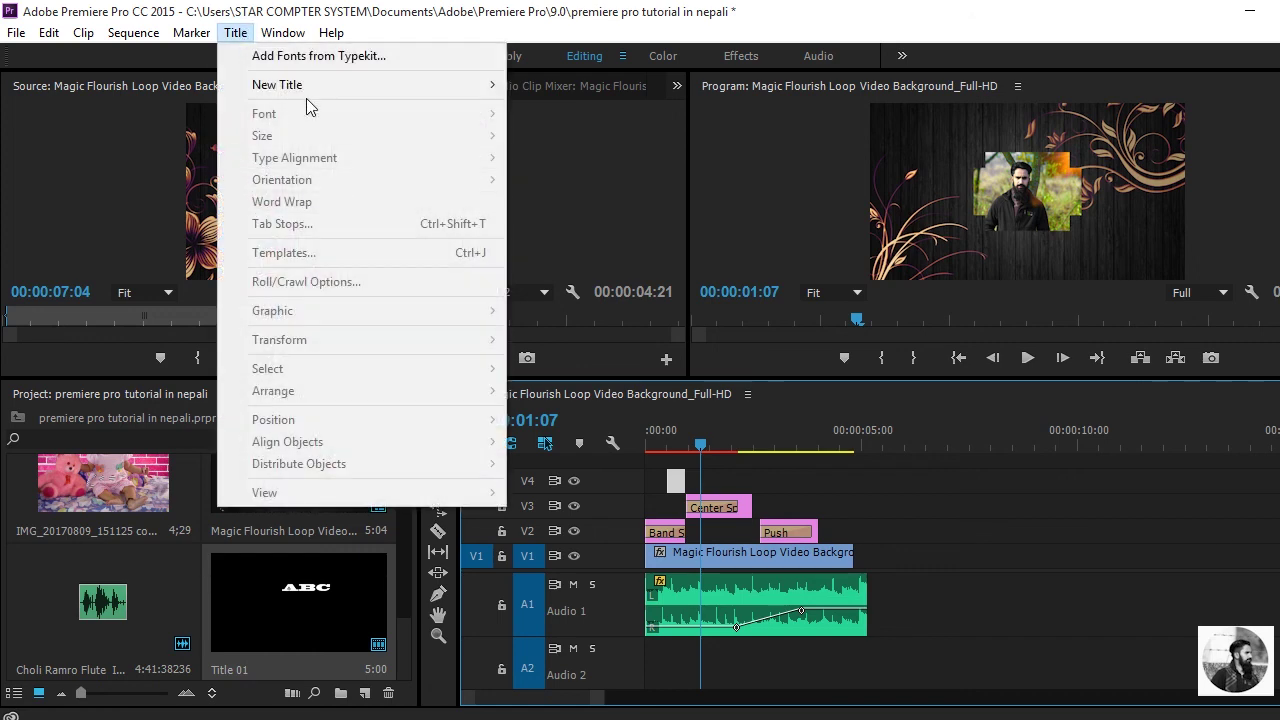
{"action": "mouse_move", "coordinate": [305, 85]}
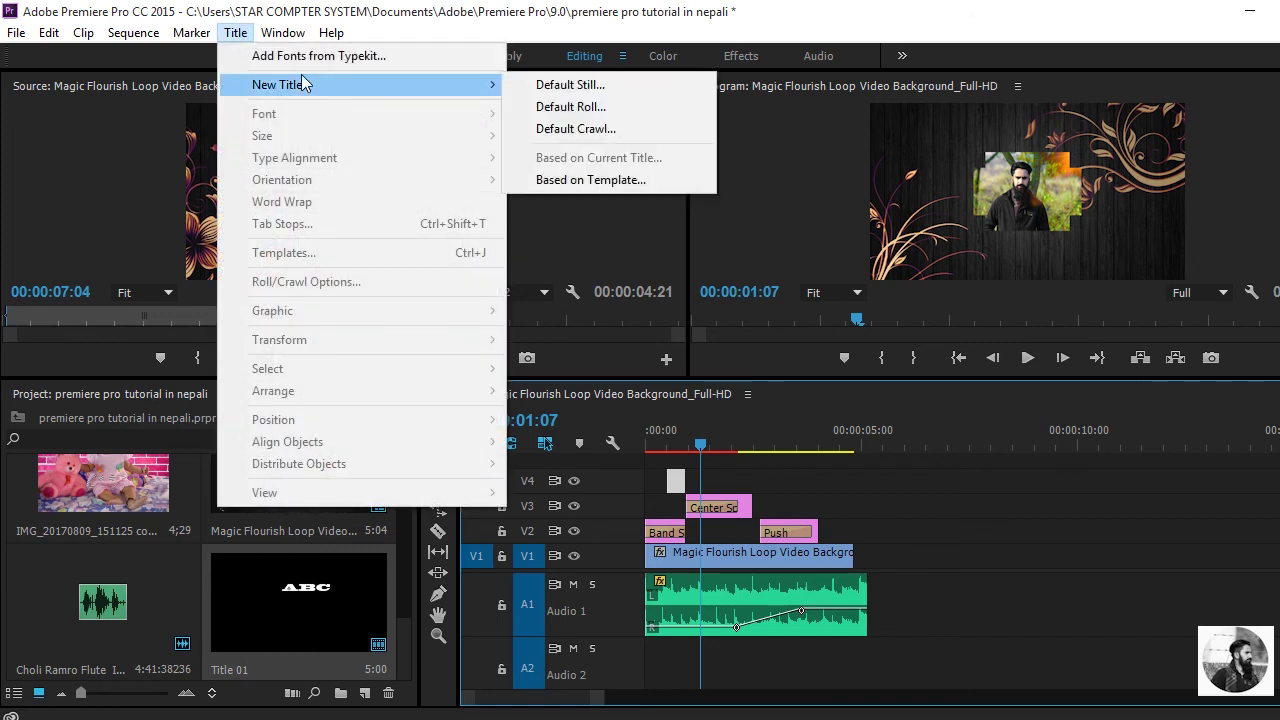
{"action": "left_click", "coordinate": [572, 86]}
{"action": "left_click", "coordinate": [700, 463]}
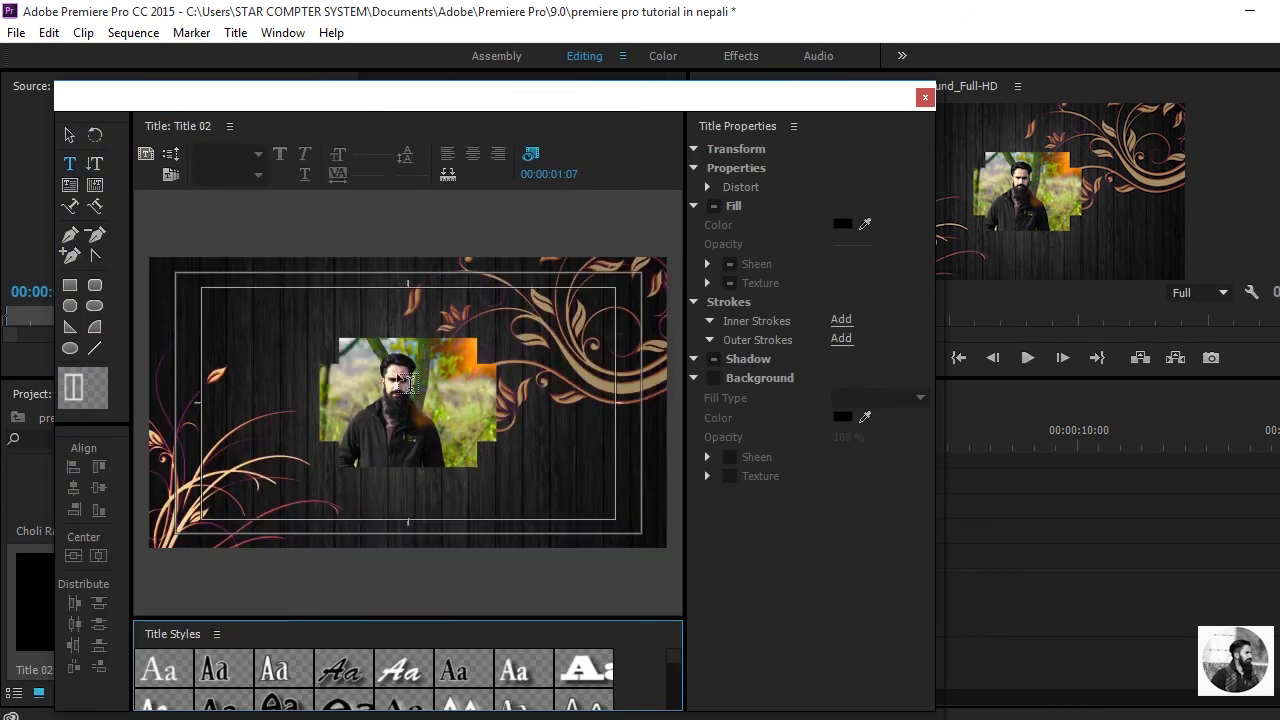
Add the text "XYZ" in the Times Roman font over the picture in the Title 02 frame
{"action": "left_click", "coordinate": [398, 378]}
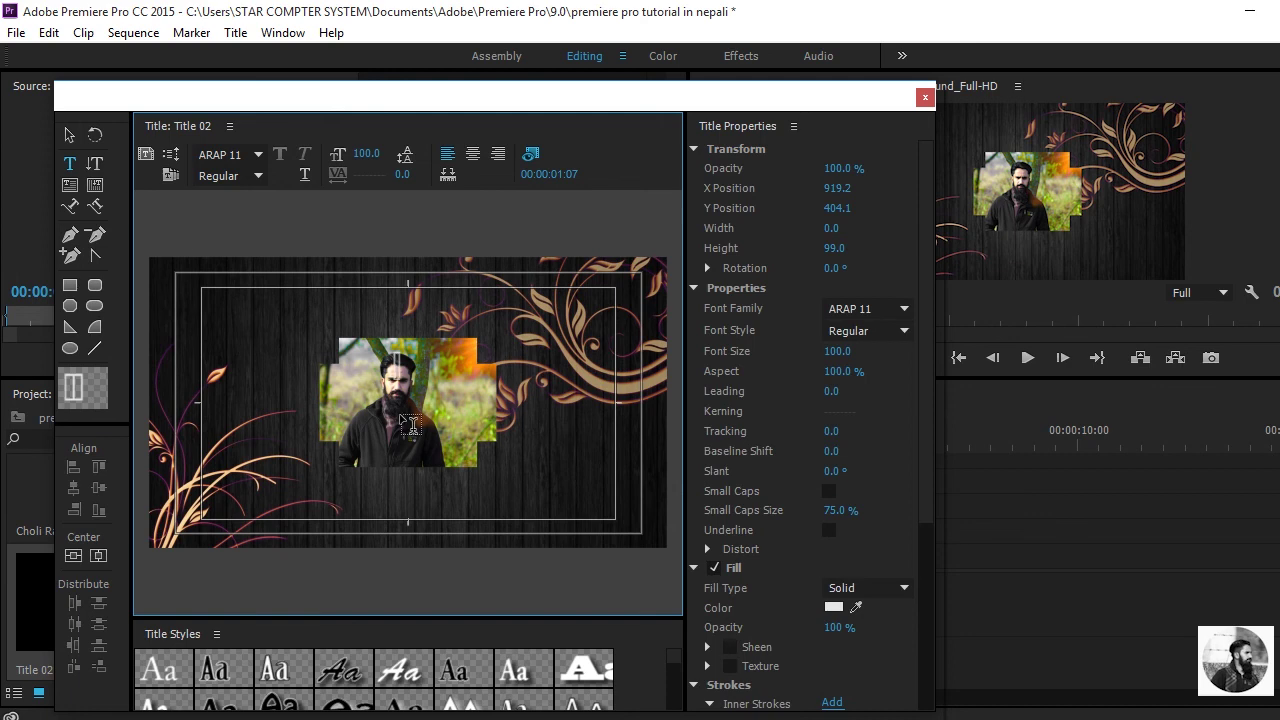
{"action": "left_click", "coordinate": [220, 154]}
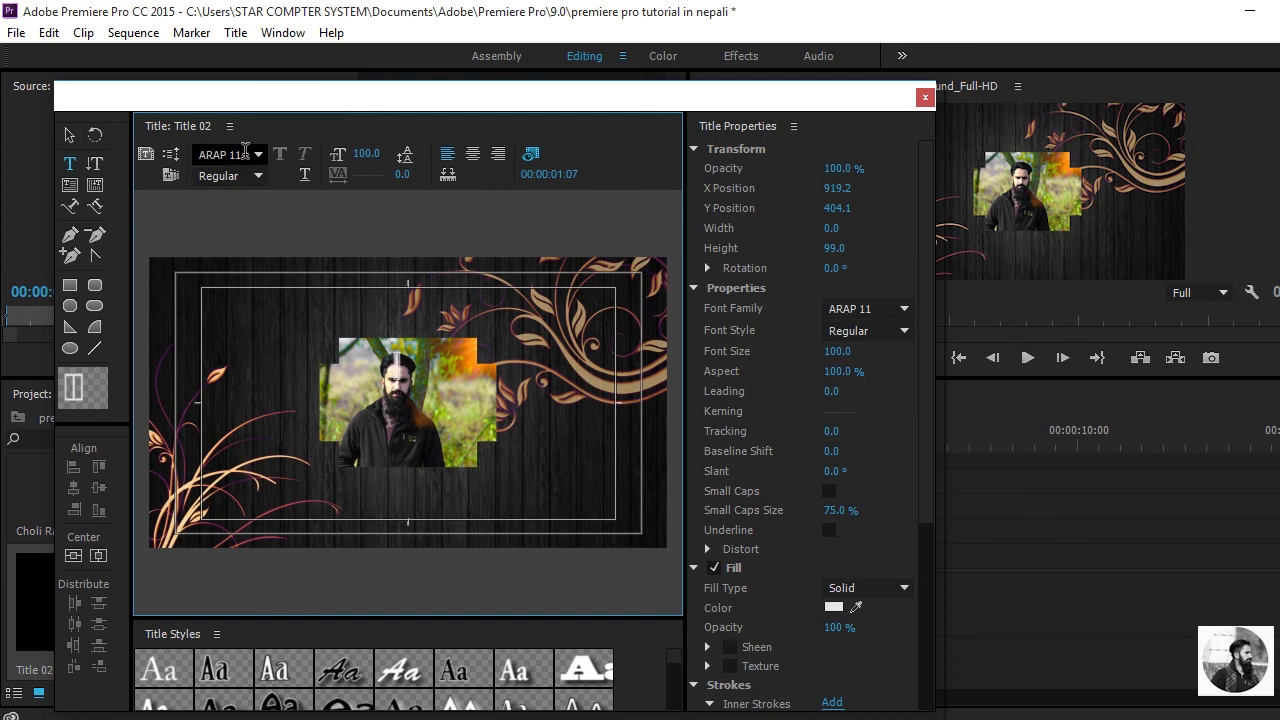
{"action": "type", "text": "Times"}
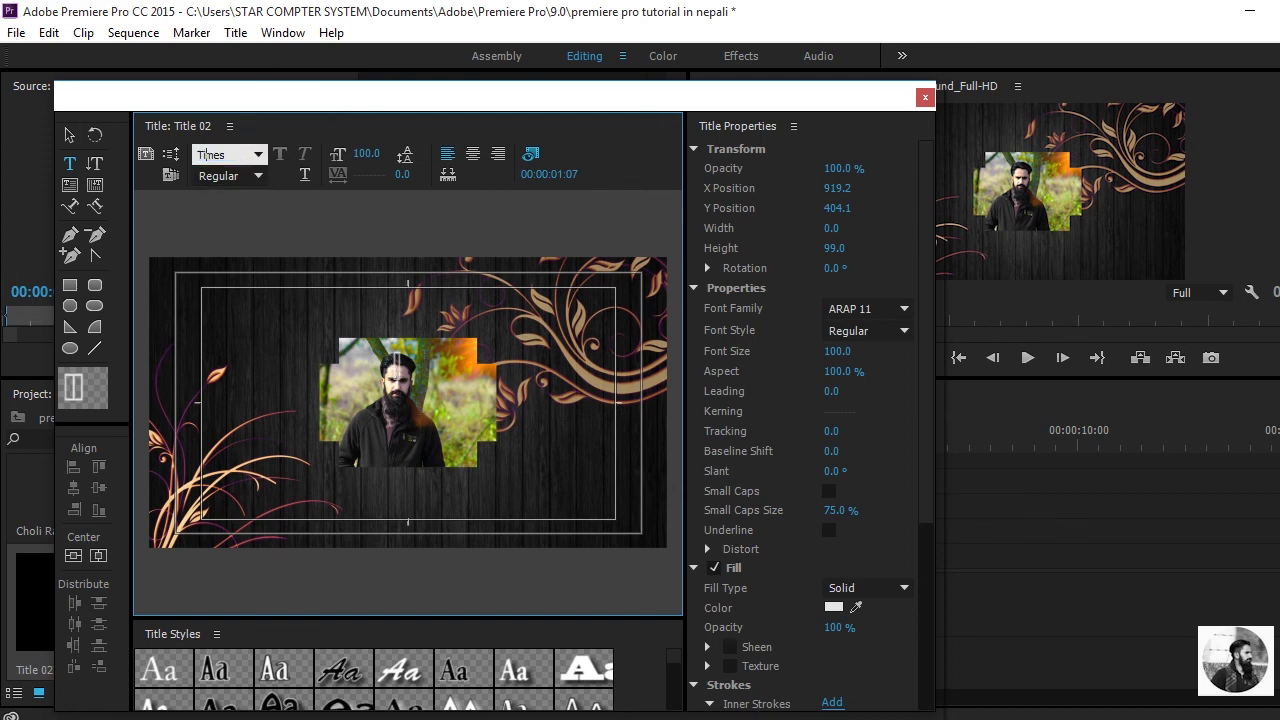
{"action": "key", "text": "Return"}
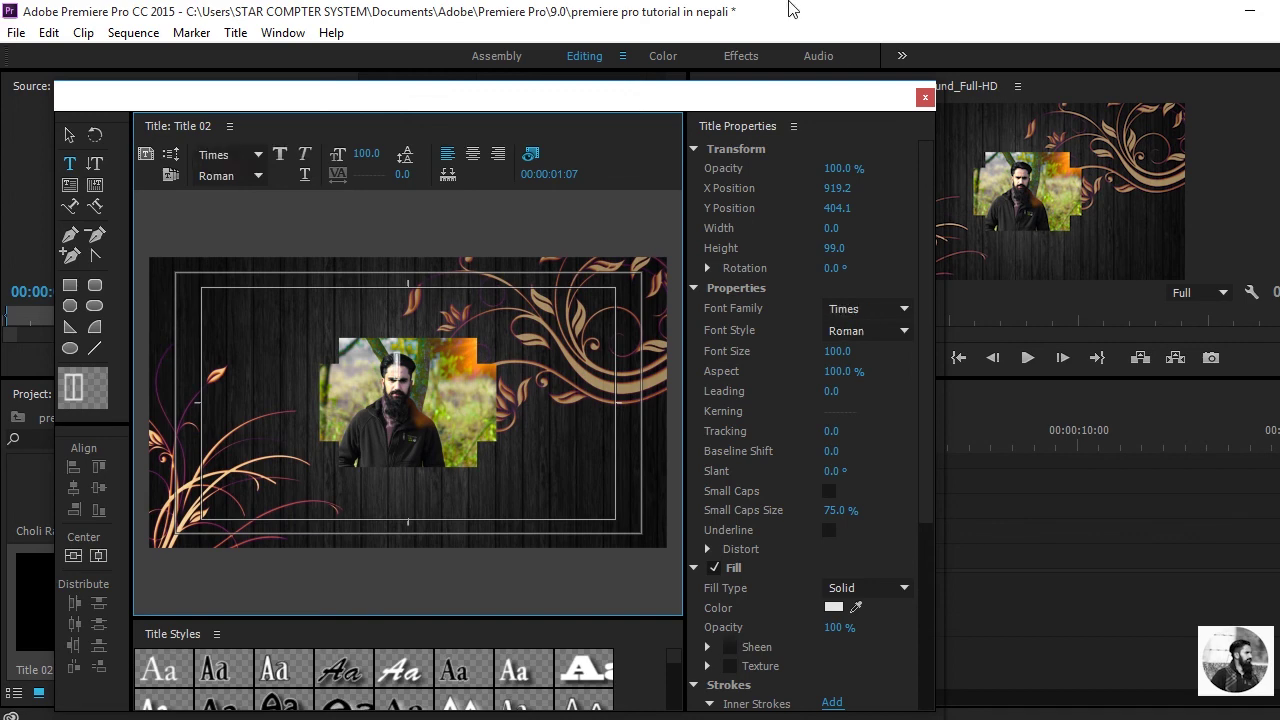
{"action": "left_click", "coordinate": [398, 365]}
{"action": "type", "text": "XYZ"}
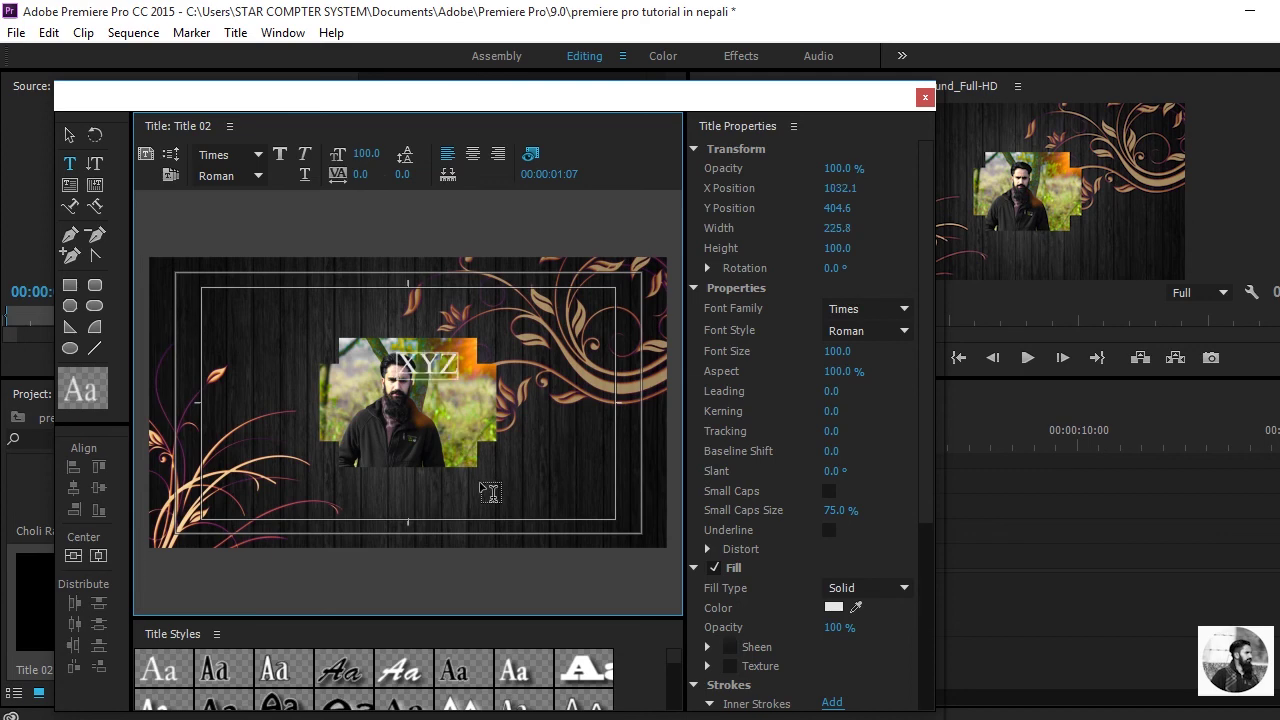
Close the title window, place Title 02 on V4 at 00:00:01:07, and shorten it to end before the second picture does
{"action": "left_click", "coordinate": [924, 97]}
{"action": "left_click_drag", "start_coordinate": [137, 603], "coordinate": [698, 487]}
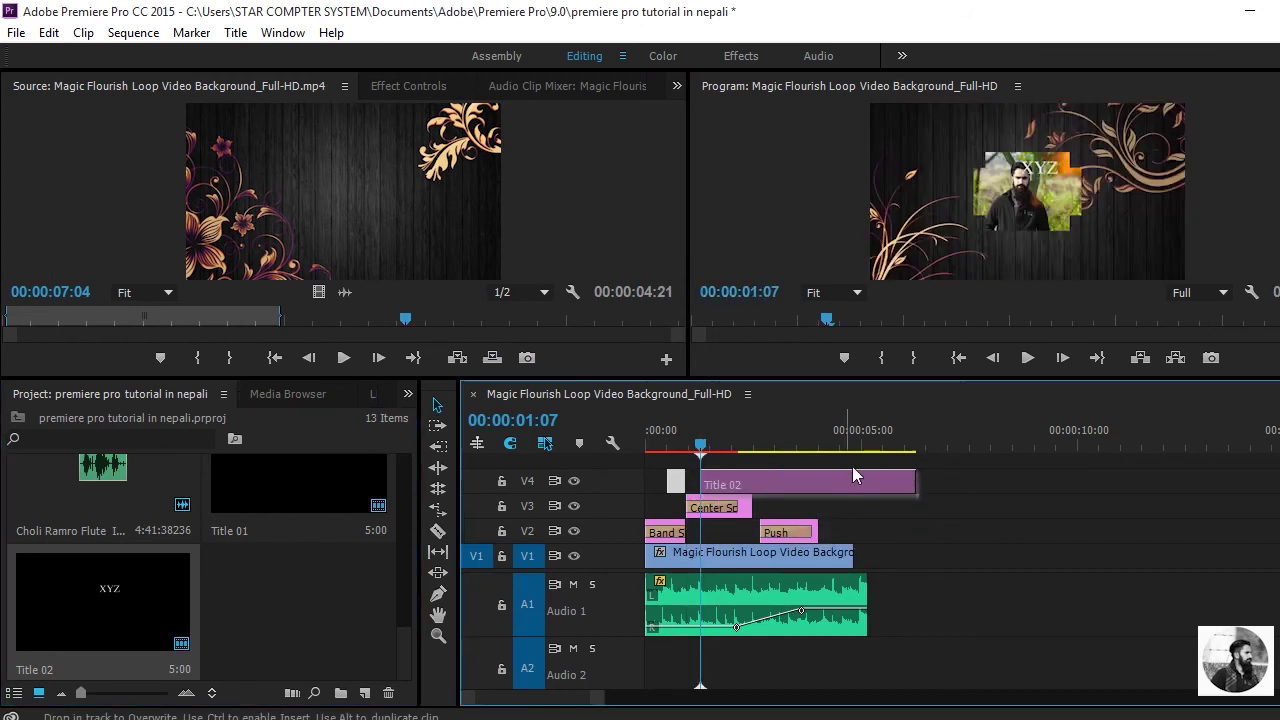
{"action": "left_click_drag", "start_coordinate": [910, 480], "coordinate": [736, 456]}
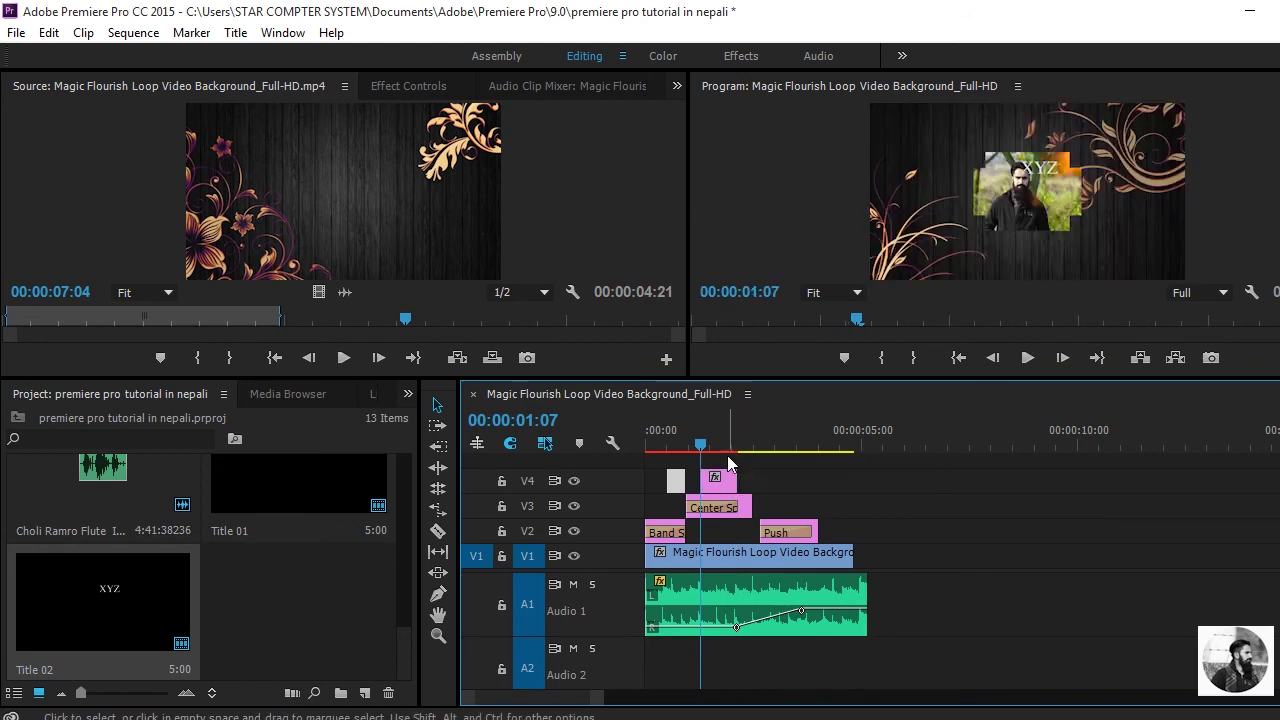
Move the XYZ title below the second picture in the program frame
{"action": "left_click", "coordinate": [1034, 176]}
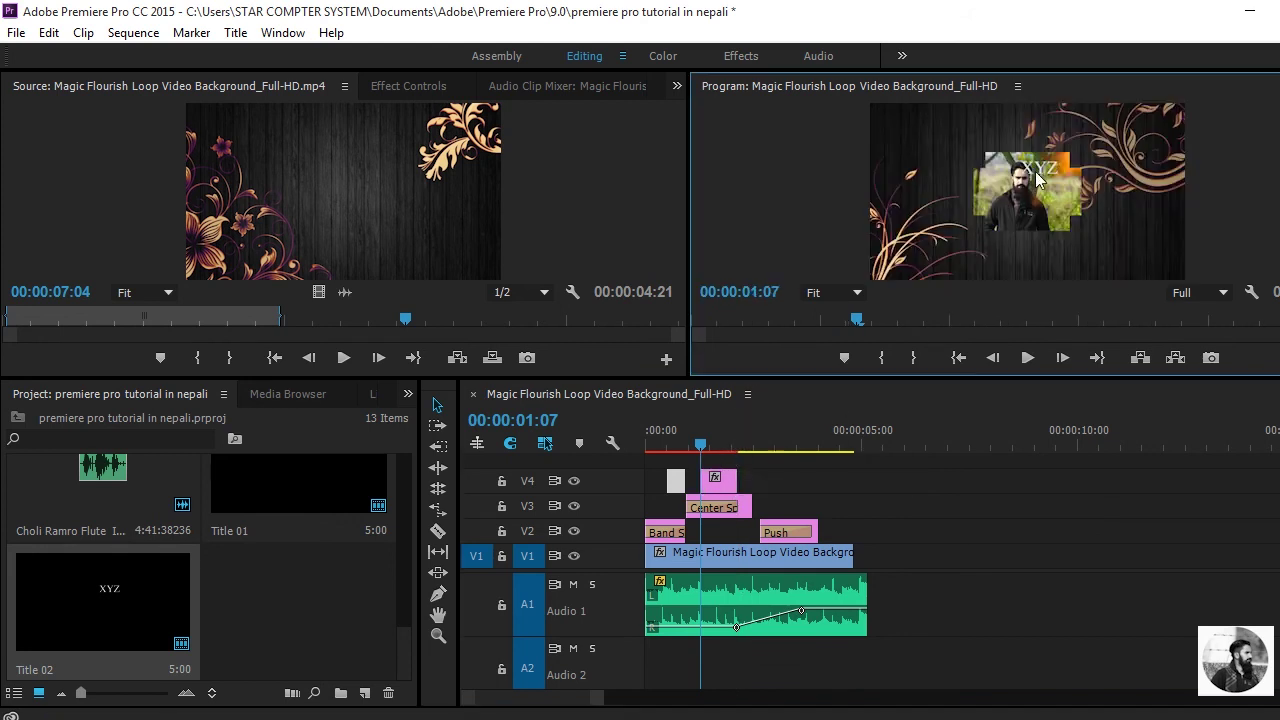
{"action": "left_click", "coordinate": [1034, 176]}
{"action": "left_click_drag", "start_coordinate": [1037, 174], "coordinate": [1022, 256]}
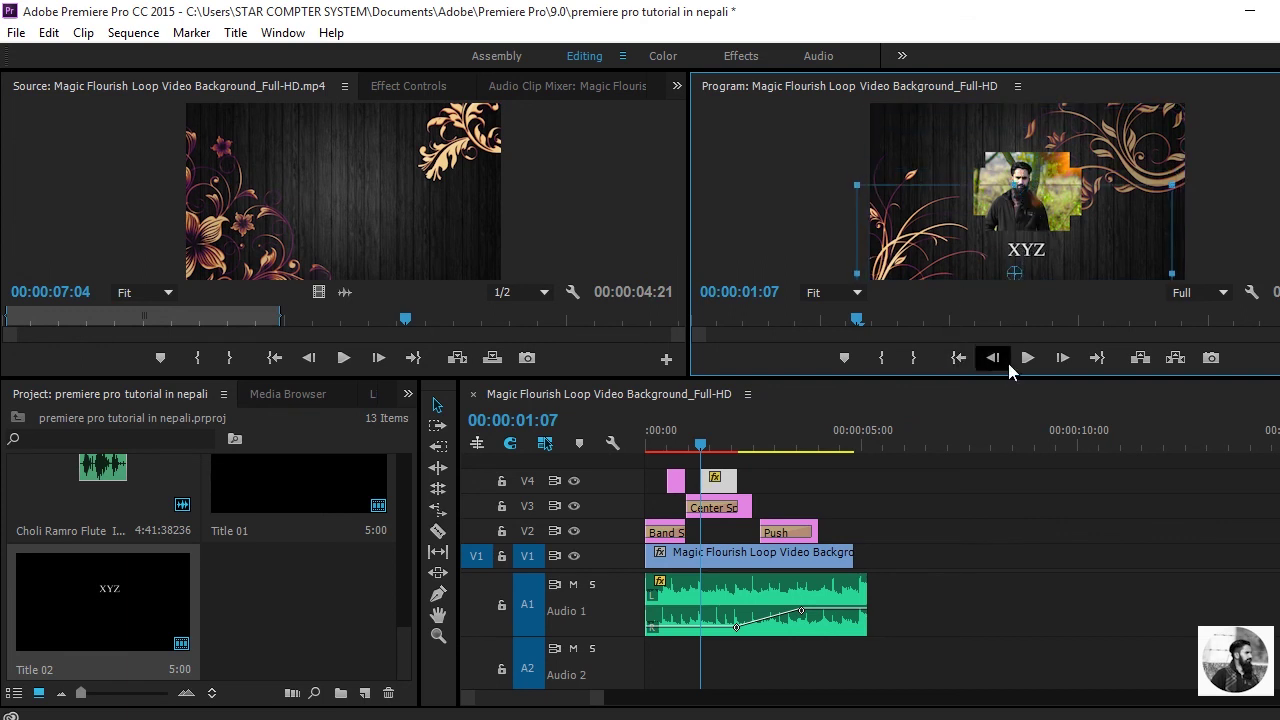
Play the sequence from 00:00:01:07 to check the title, and save the project
{"action": "left_click", "coordinate": [1027, 358]}
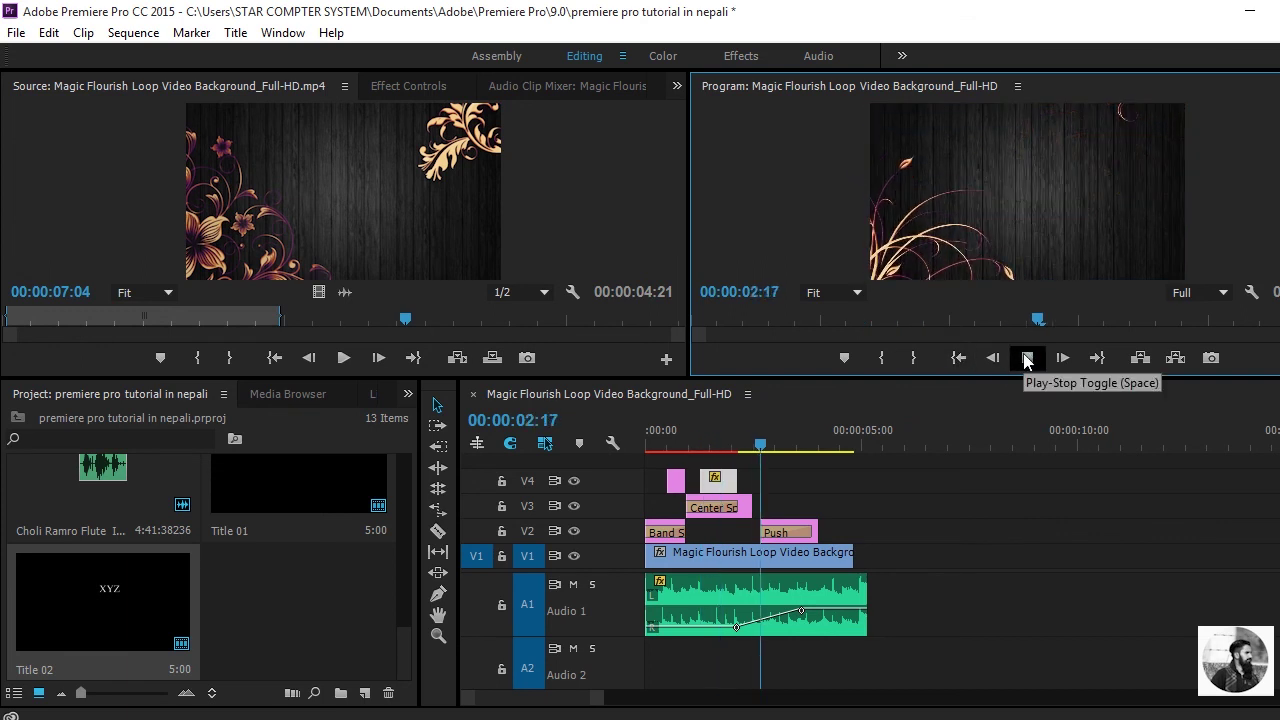
{"action": "left_click", "coordinate": [1028, 360]}
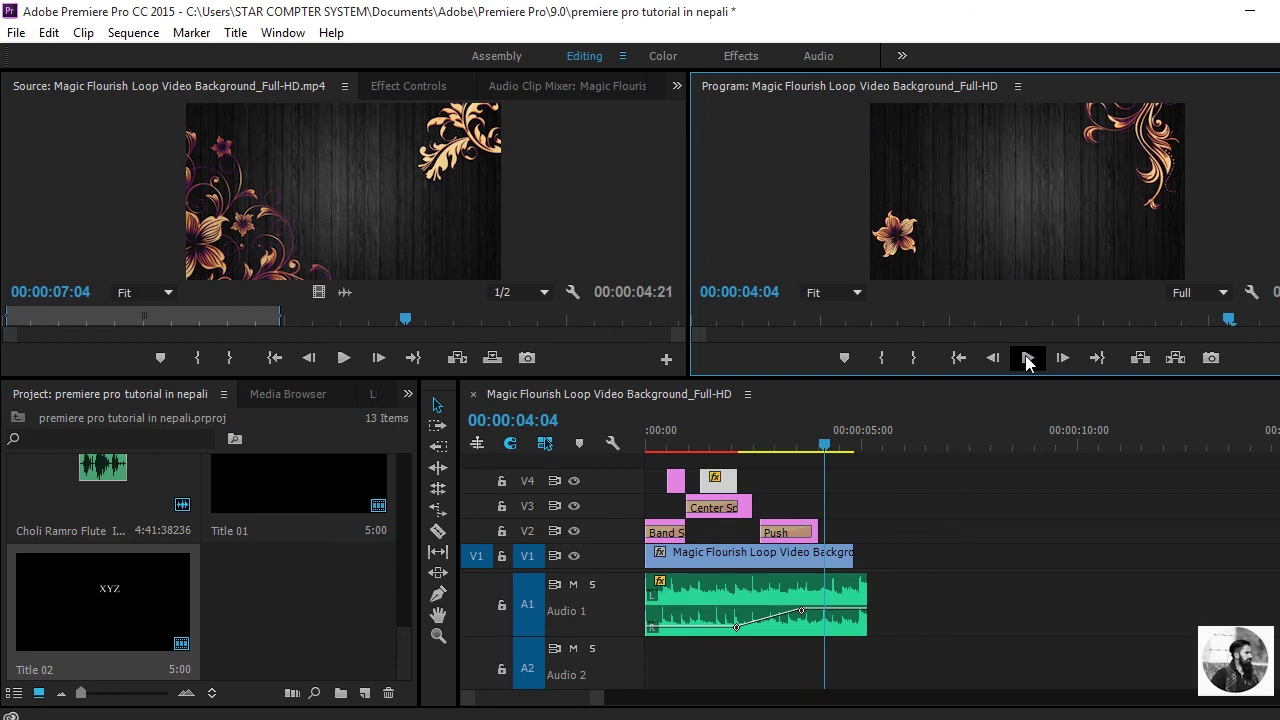
{"action": "key", "text": "ctrl+s"}
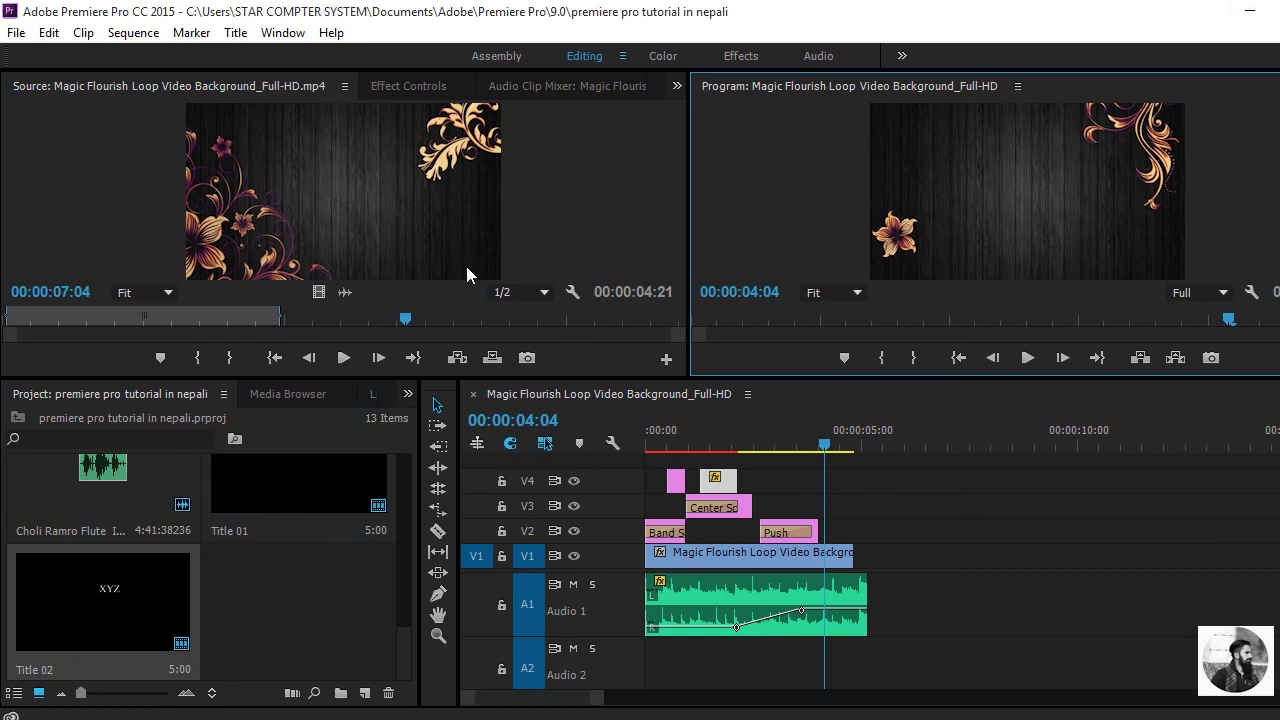
Open the media export settings for the sequence and examine the available output formats and presets
{"action": "left_click", "coordinate": [16, 33]}
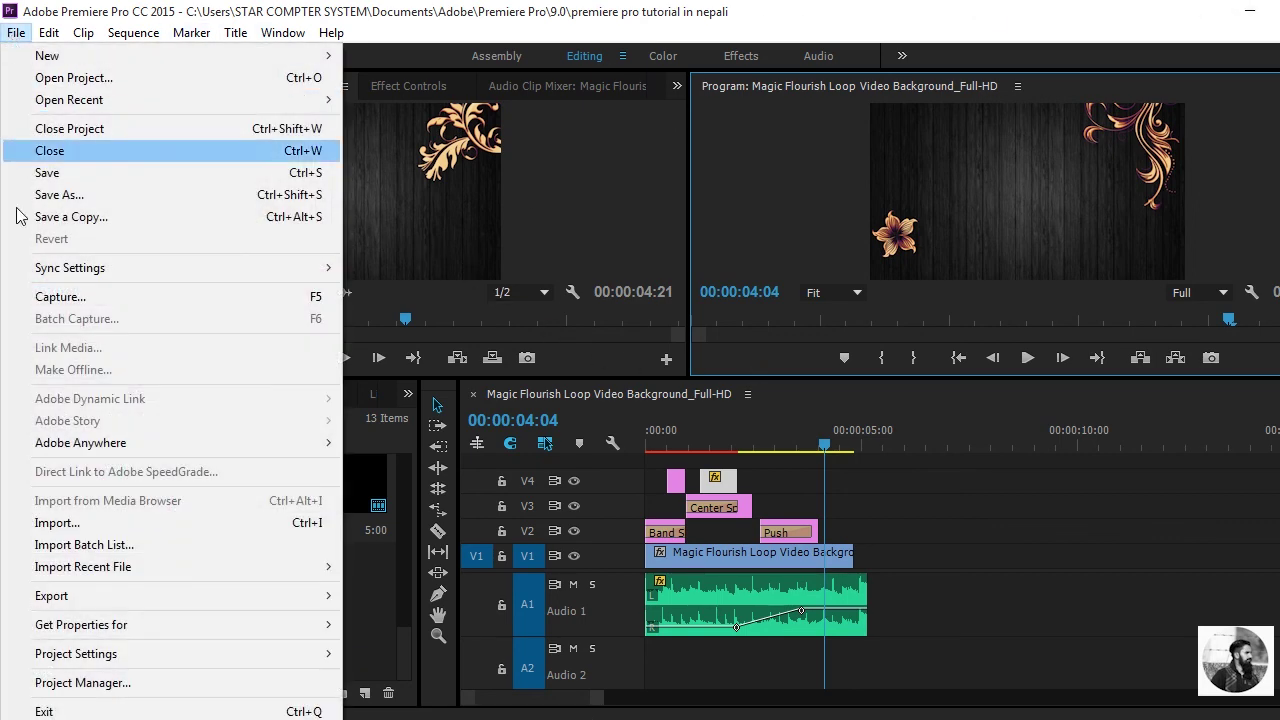
{"action": "mouse_move", "coordinate": [30, 600]}
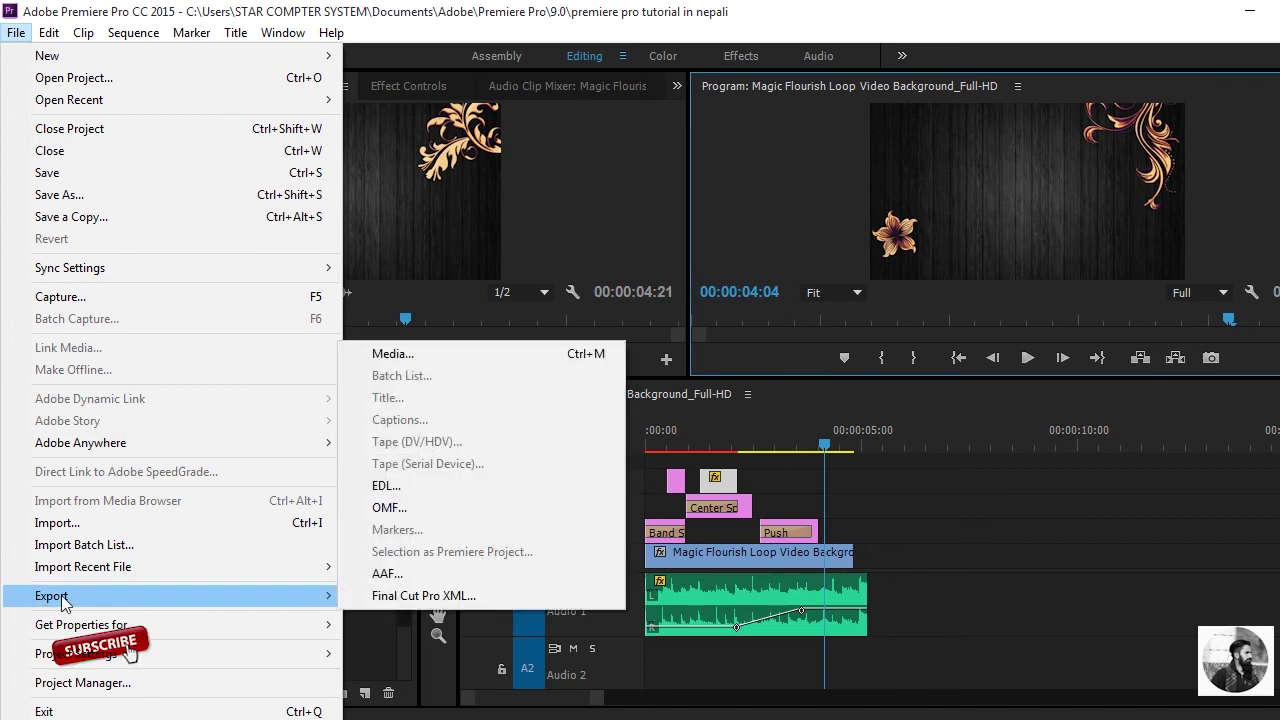
{"action": "left_click", "coordinate": [440, 353]}
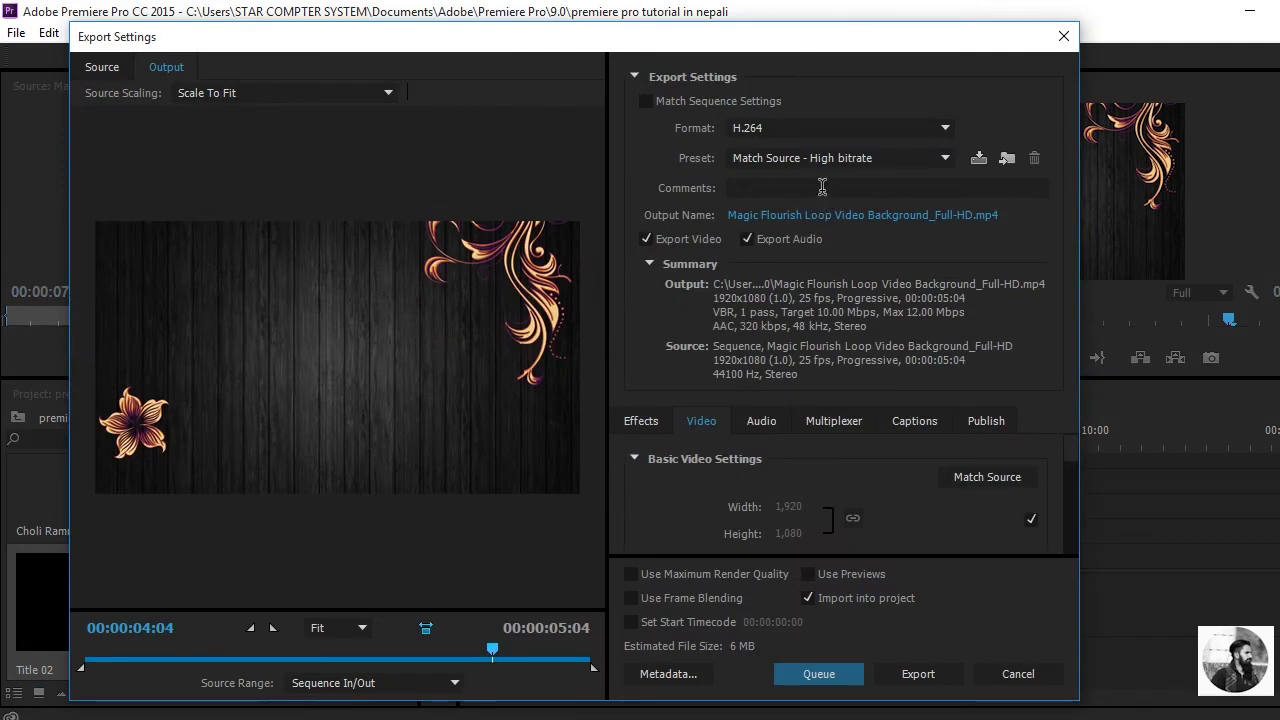
{"action": "left_click", "coordinate": [823, 125]}
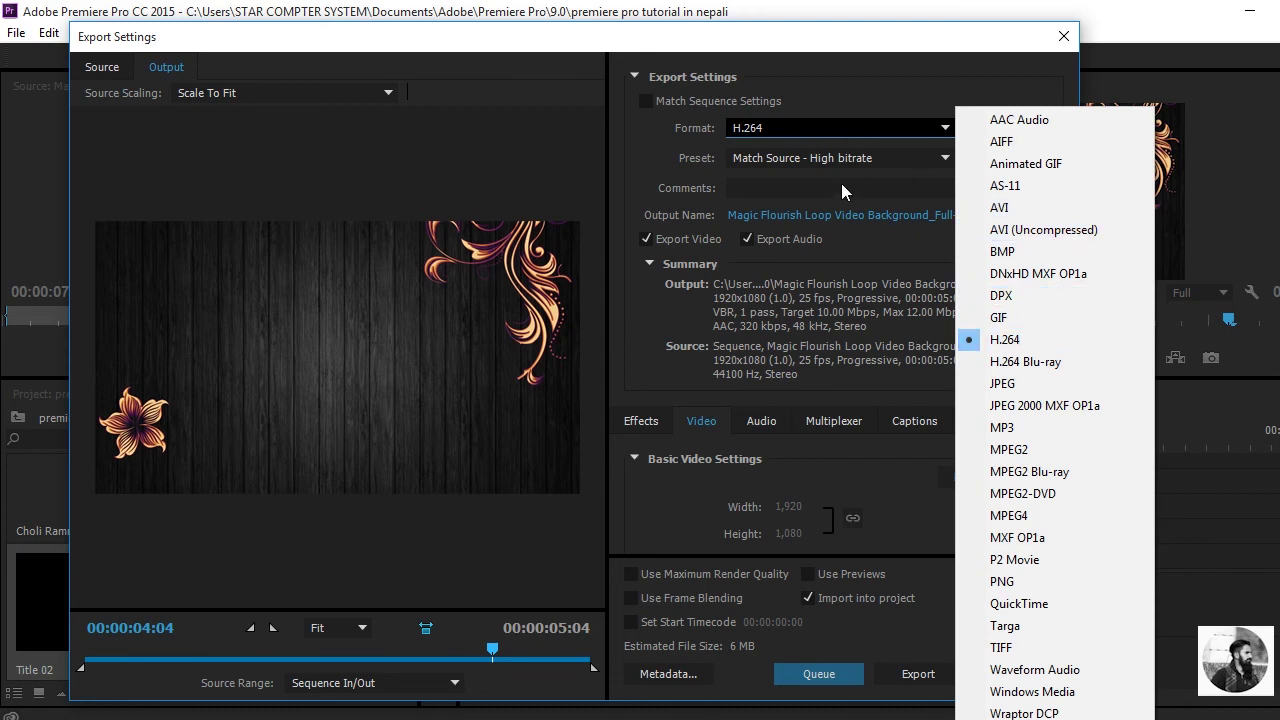
{"action": "left_click", "coordinate": [838, 165]}
{"action": "left_click", "coordinate": [838, 165]}
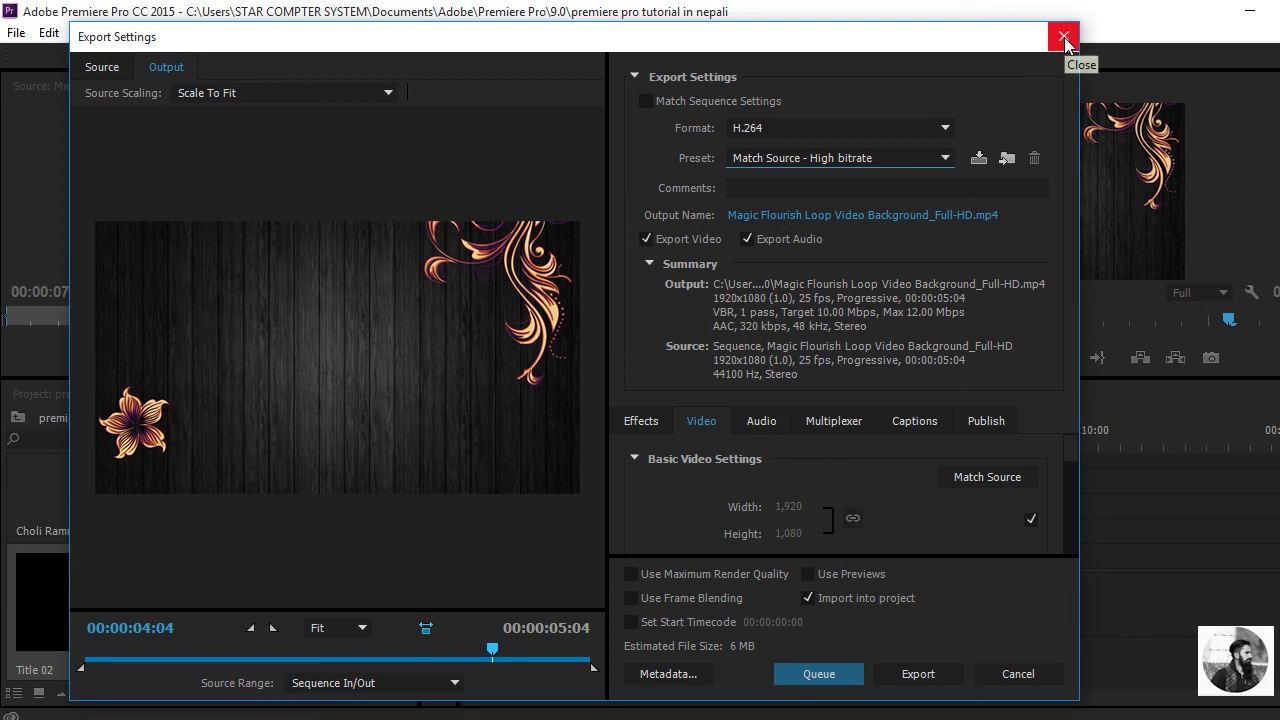
Examine the Effects, Video and Publish export settings, and close the export settings without exporting
{"action": "left_click", "coordinate": [656, 422]}
{"action": "scroll", "coordinate": [814, 436], "scroll_direction": "down", "scroll_amount": 3}
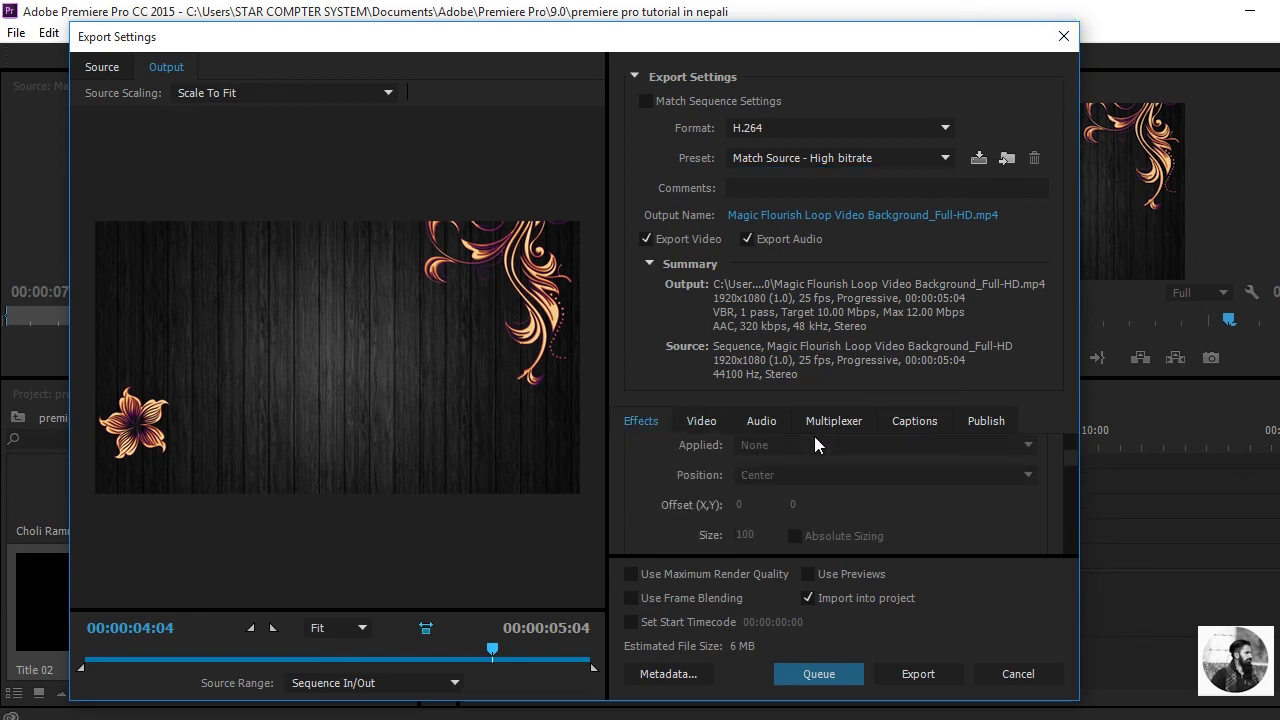
{"action": "left_click", "coordinate": [701, 421]}
{"action": "scroll", "coordinate": [796, 517], "scroll_direction": "down", "scroll_amount": 3}
{"action": "scroll", "coordinate": [796, 517], "scroll_direction": "down", "scroll_amount": 1}
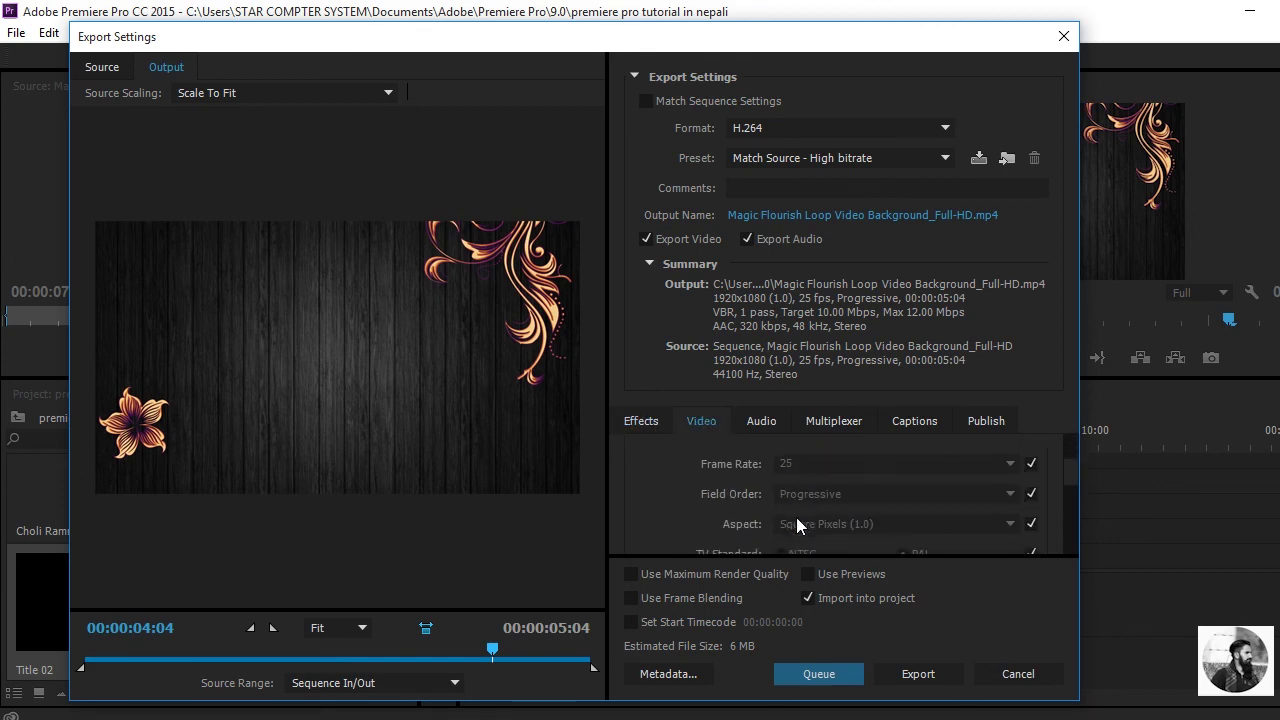
{"action": "left_click", "coordinate": [986, 421]}
{"action": "left_click", "coordinate": [1018, 673]}
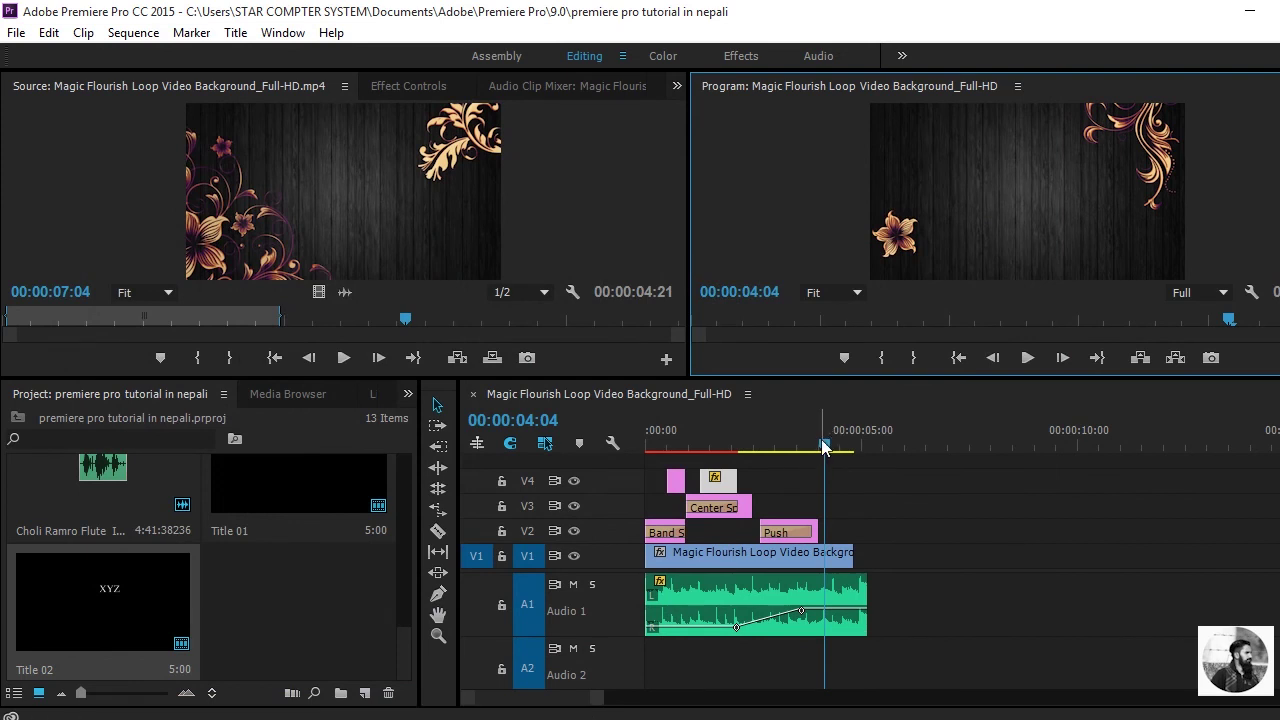
Mark the sequence's In point at 00:00:00:00 and its Out point at 00:00:04:02
{"action": "left_click_drag", "start_coordinate": [828, 443], "coordinate": [625, 454]}
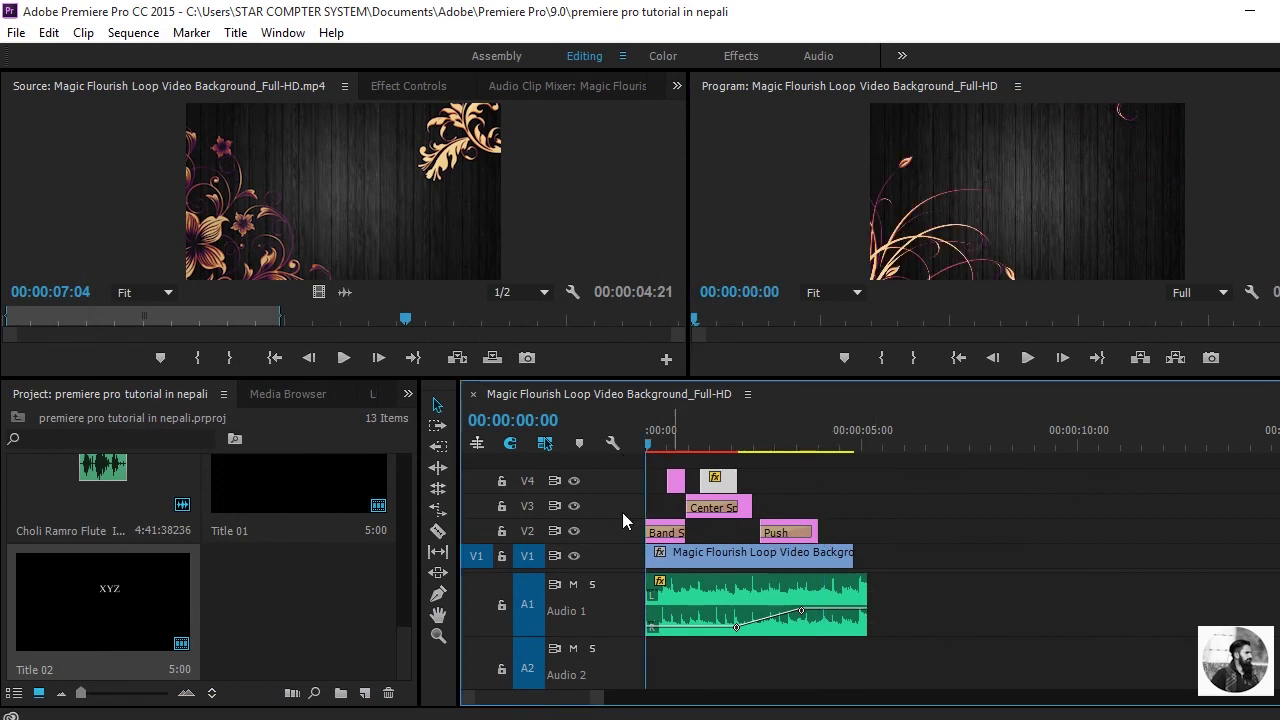
{"action": "left_click", "coordinate": [873, 365]}
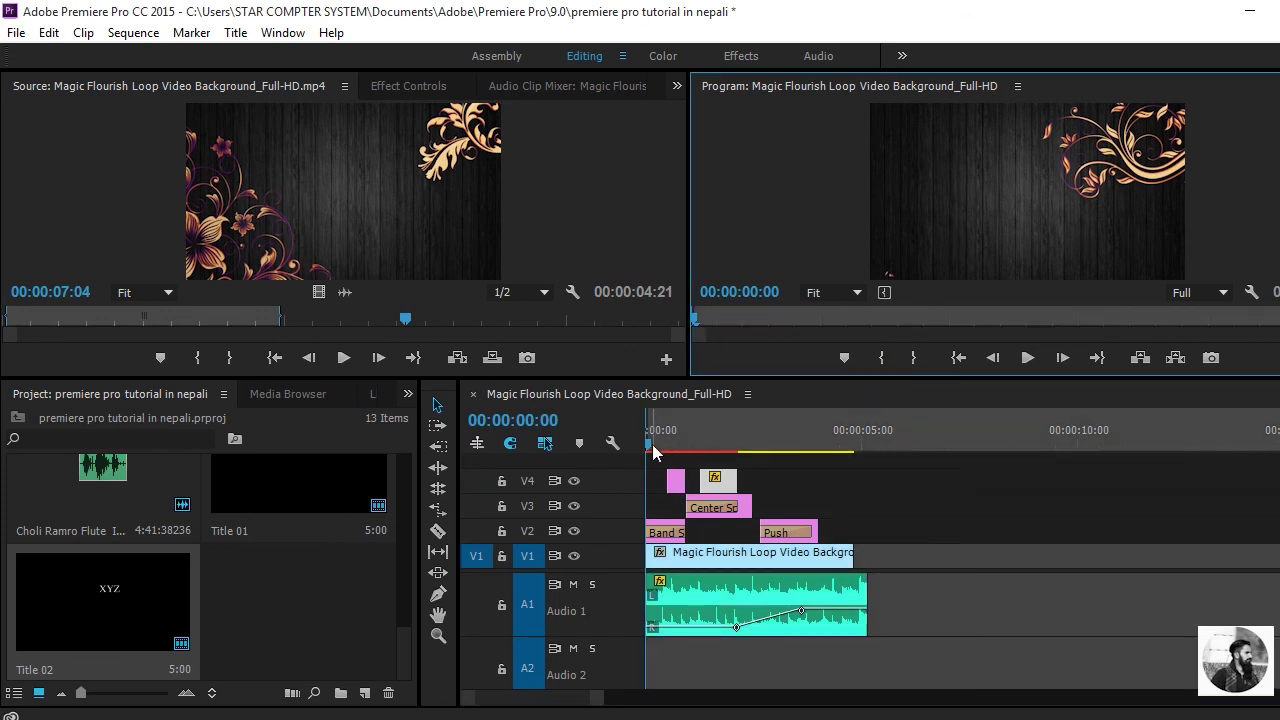
{"action": "left_click_drag", "start_coordinate": [651, 450], "coordinate": [824, 463]}
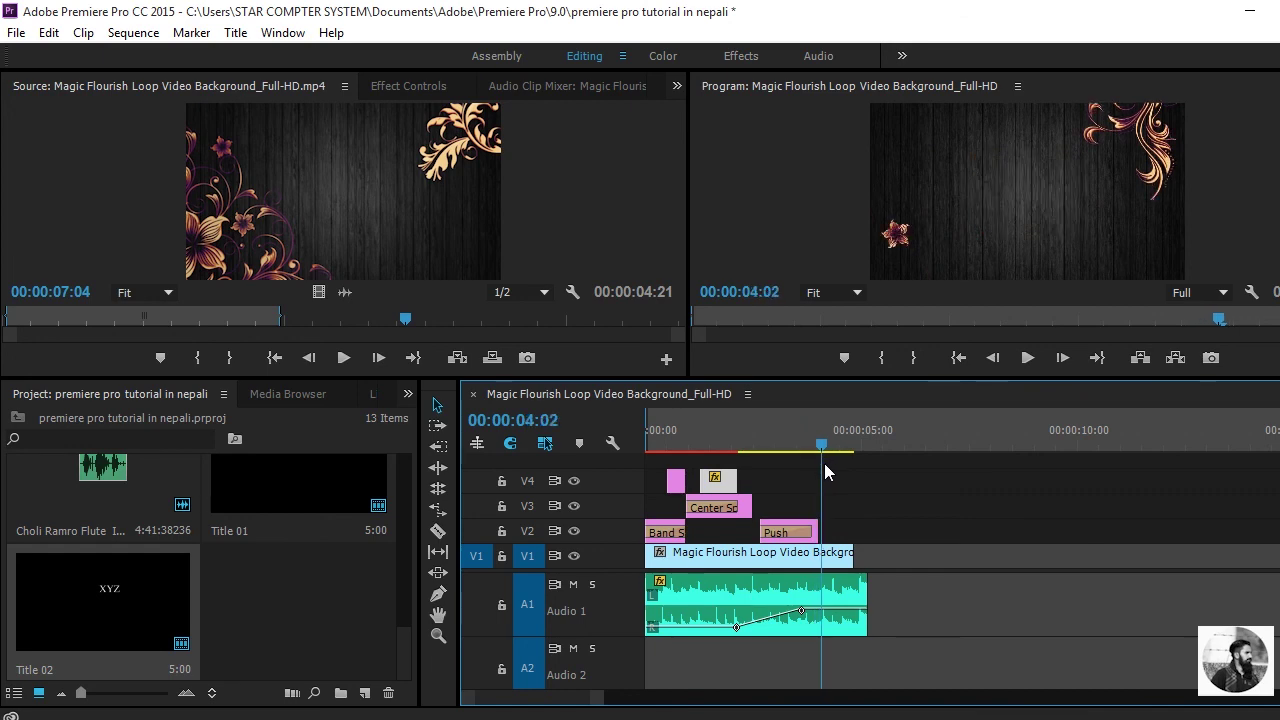
{"action": "left_click", "coordinate": [920, 357]}
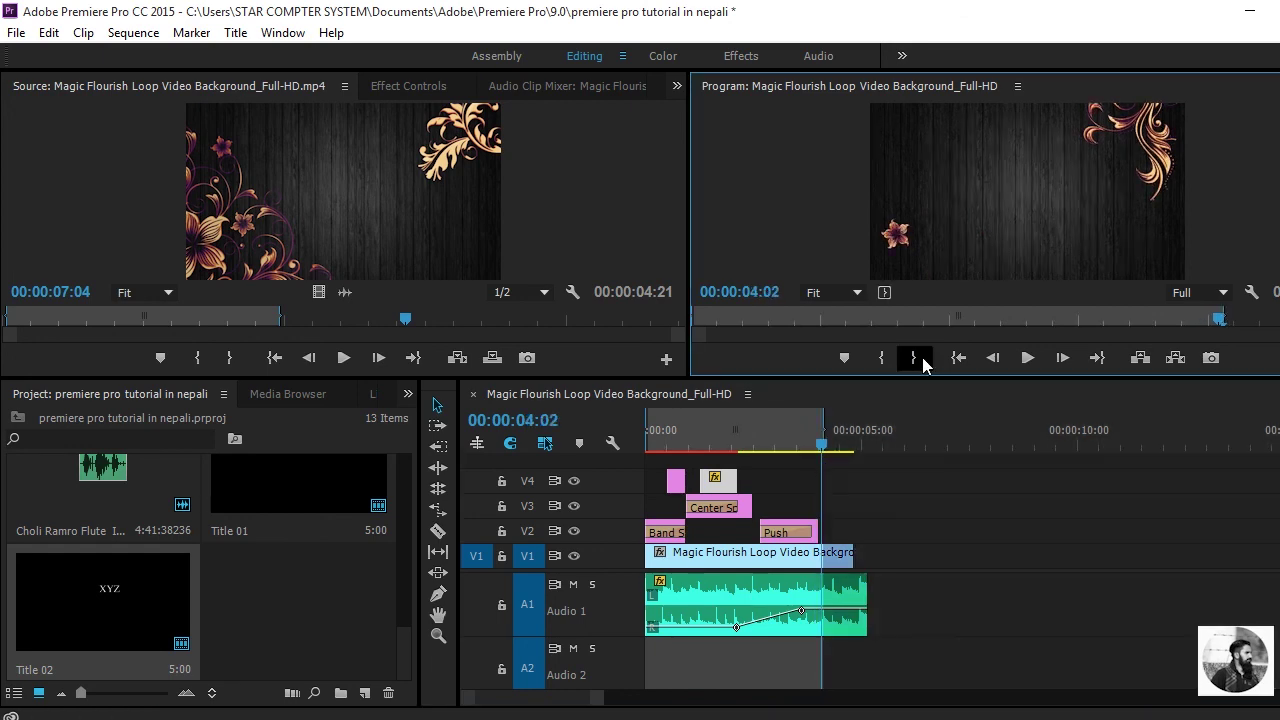
Export the marked In/Out range as H.264 media with the Match Source - High bitrate preset
{"action": "left_click", "coordinate": [16, 34]}
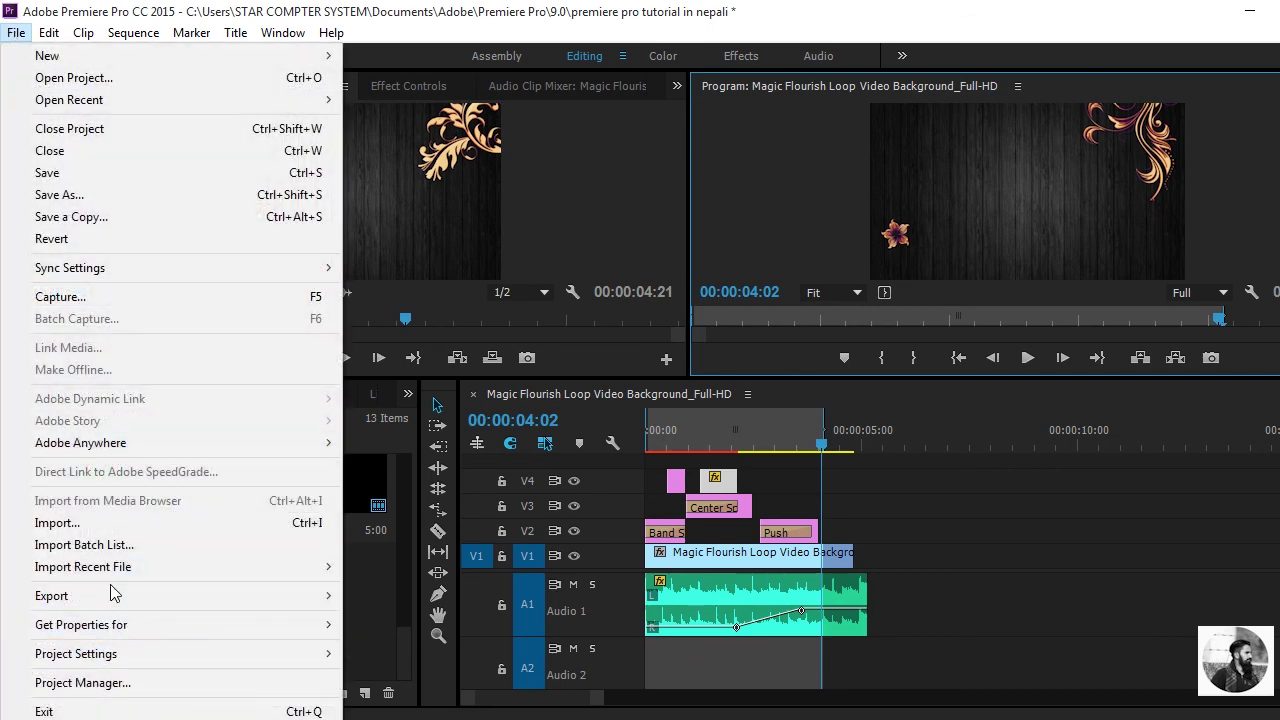
{"action": "mouse_move", "coordinate": [111, 597]}
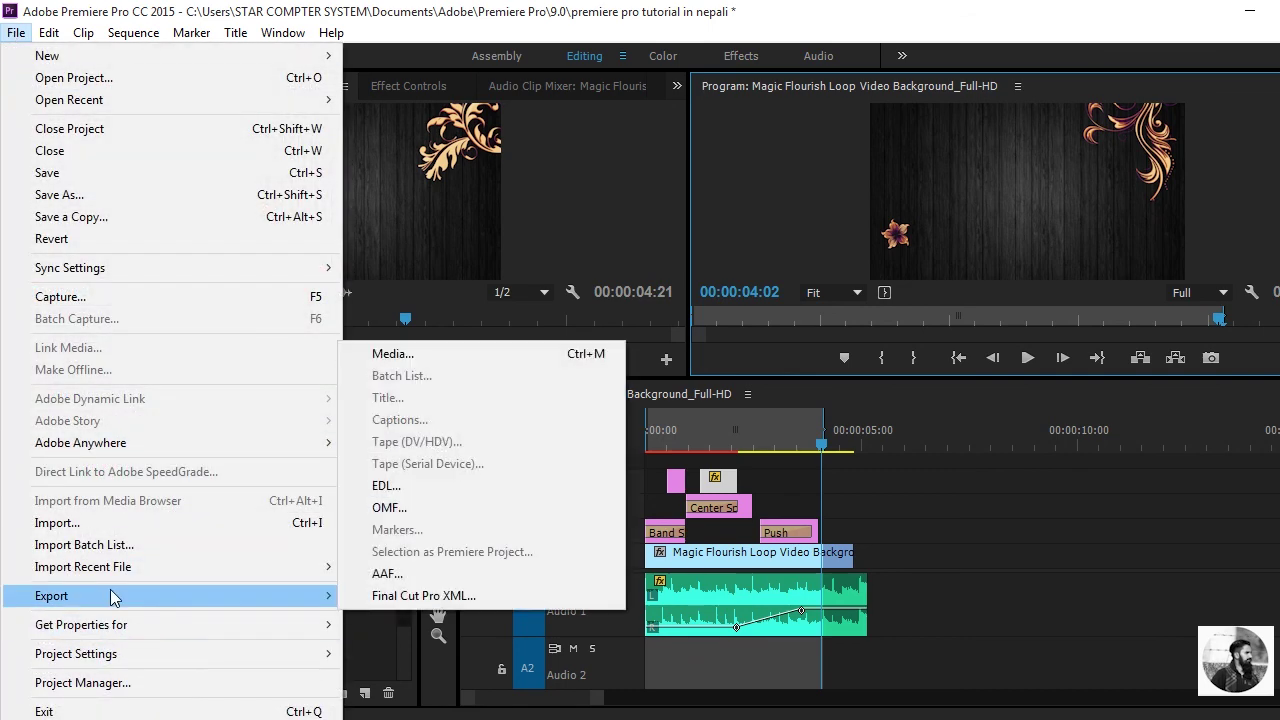
{"action": "left_click", "coordinate": [386, 361]}
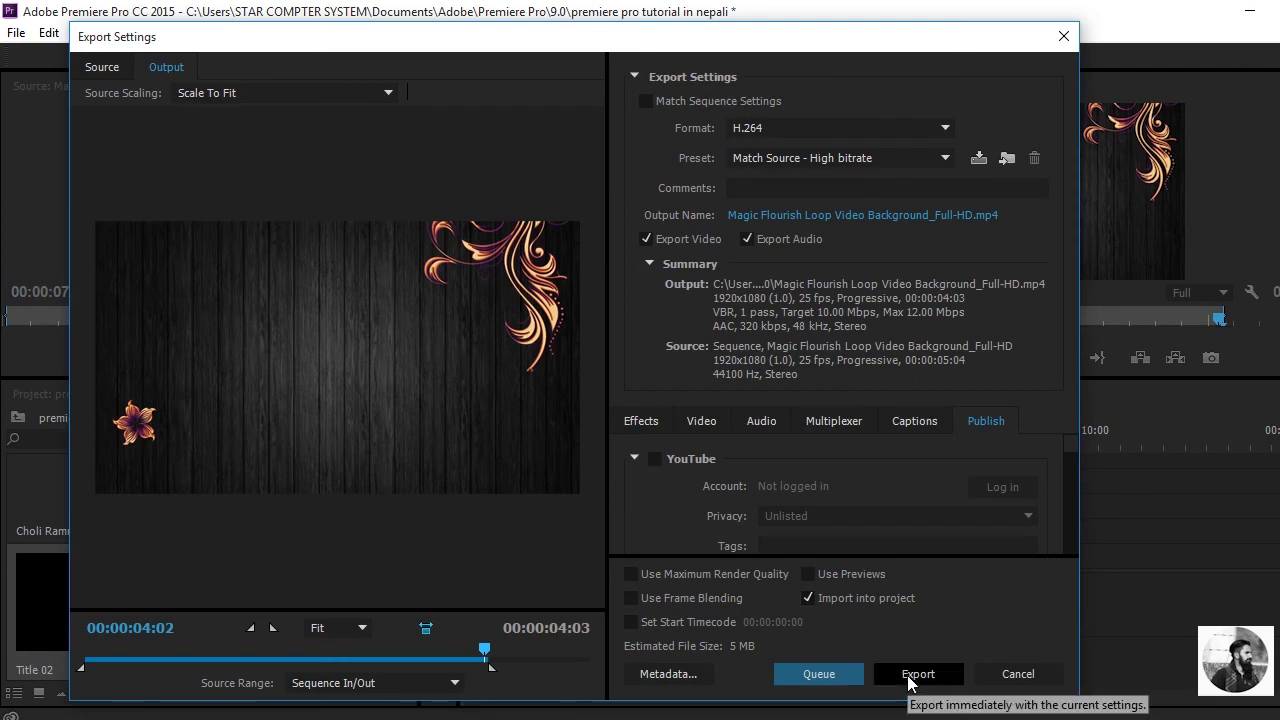
{"action": "left_click", "coordinate": [912, 676]}
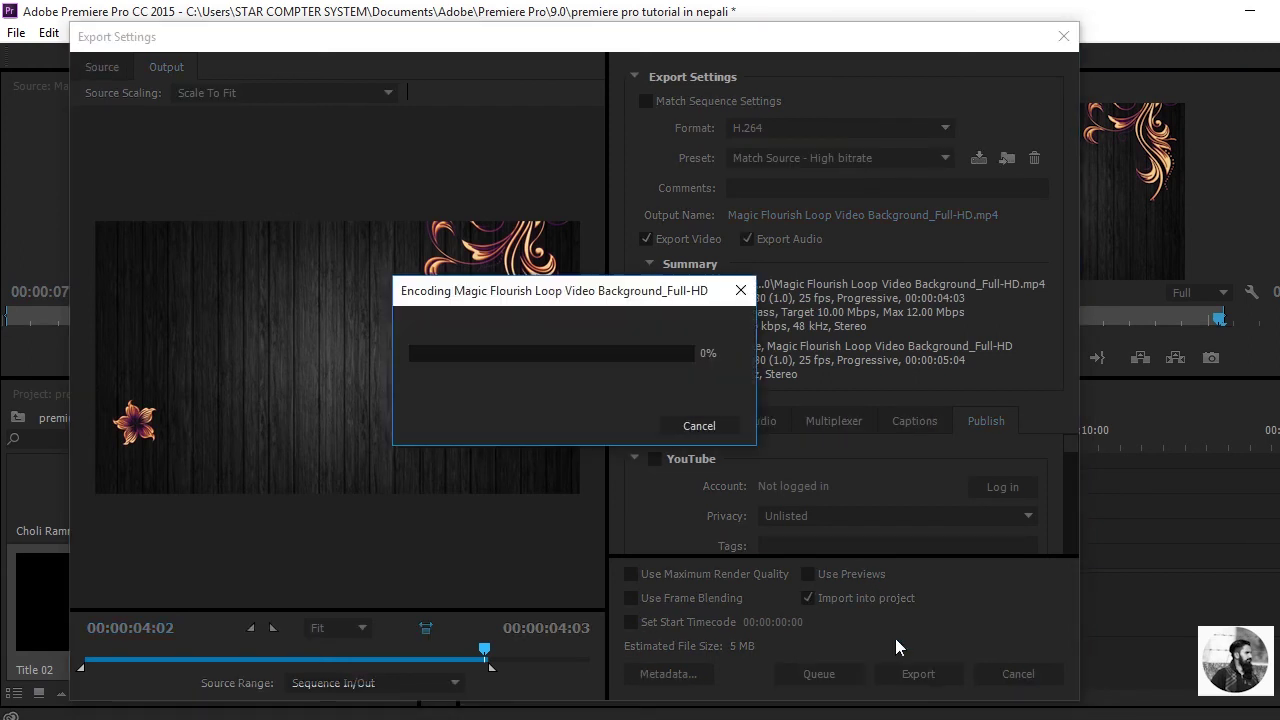